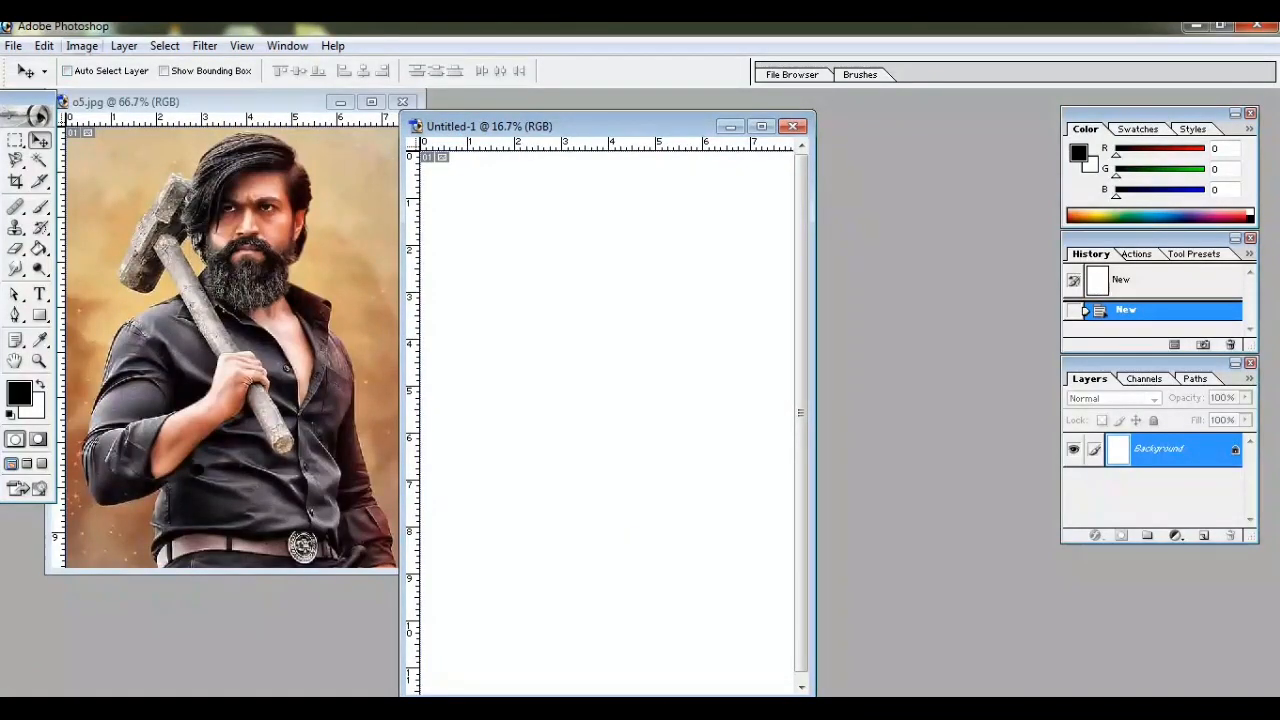
Step: Rotate the blank Untitled-1 canvas 90° clockwise into landscape orientation
{"action": "key", "text": "alt+i"}
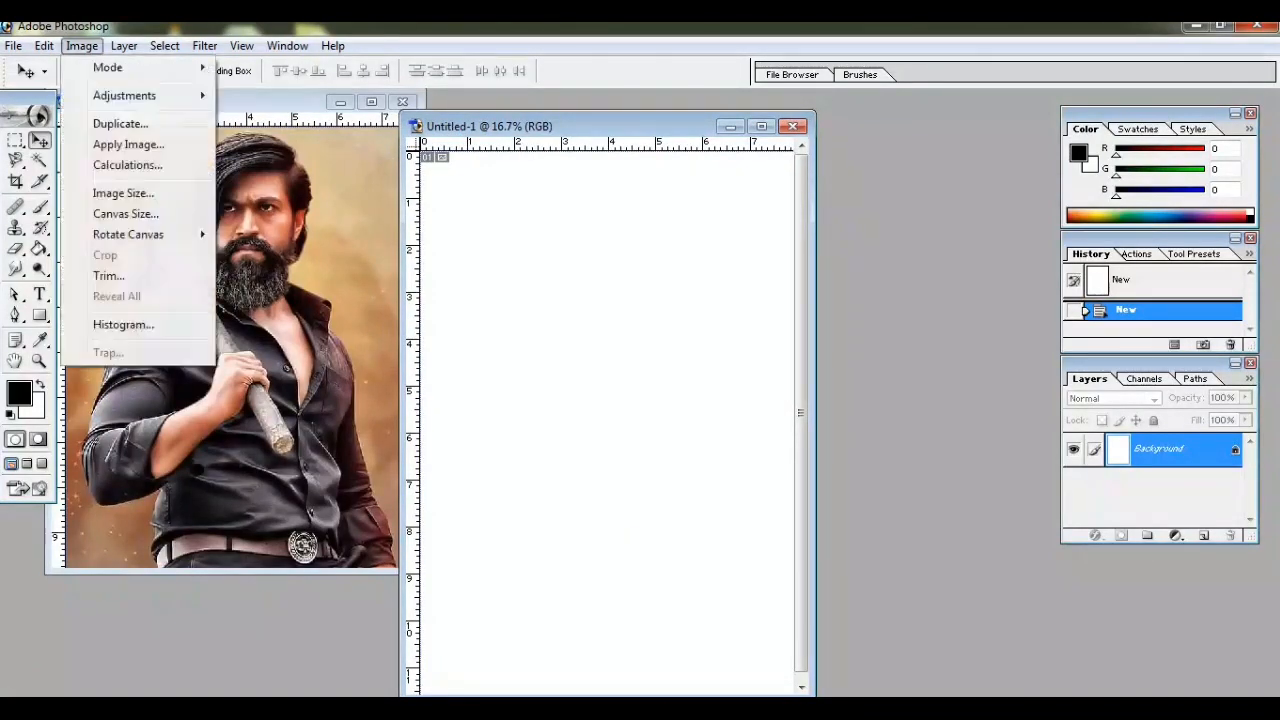
{"action": "mouse_move", "coordinate": [128, 234]}
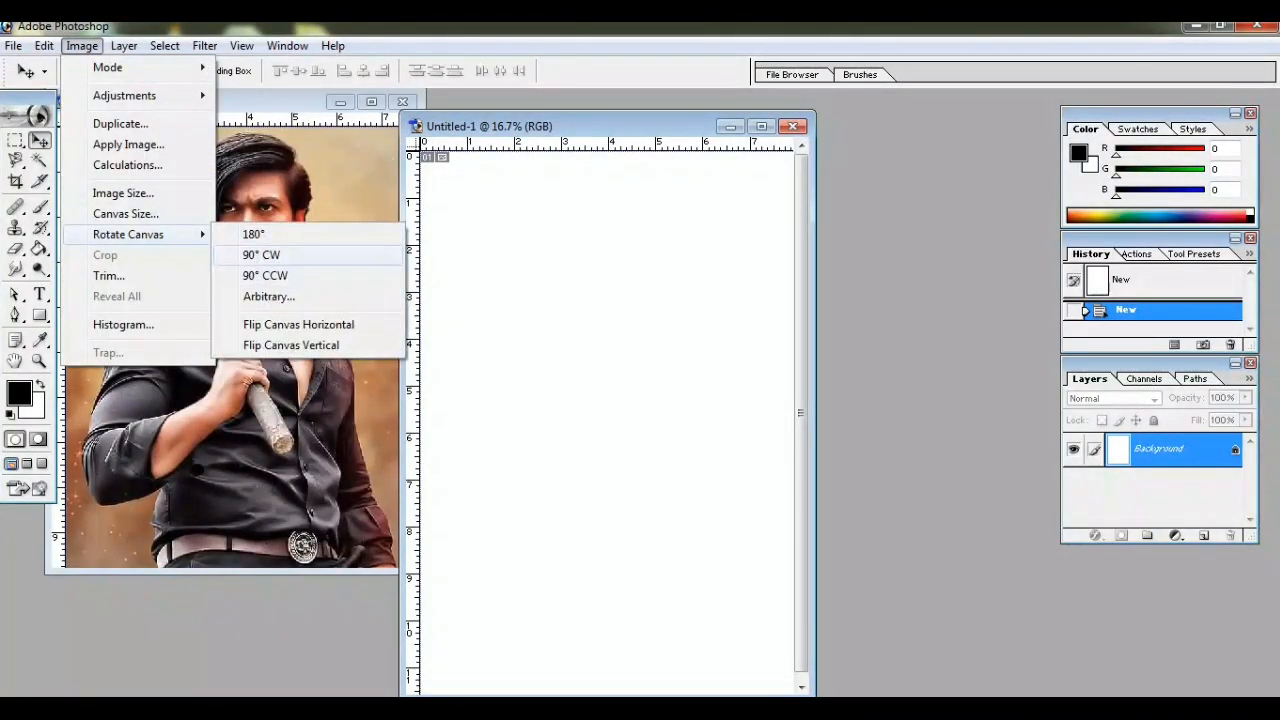
{"action": "key", "text": "Return"}
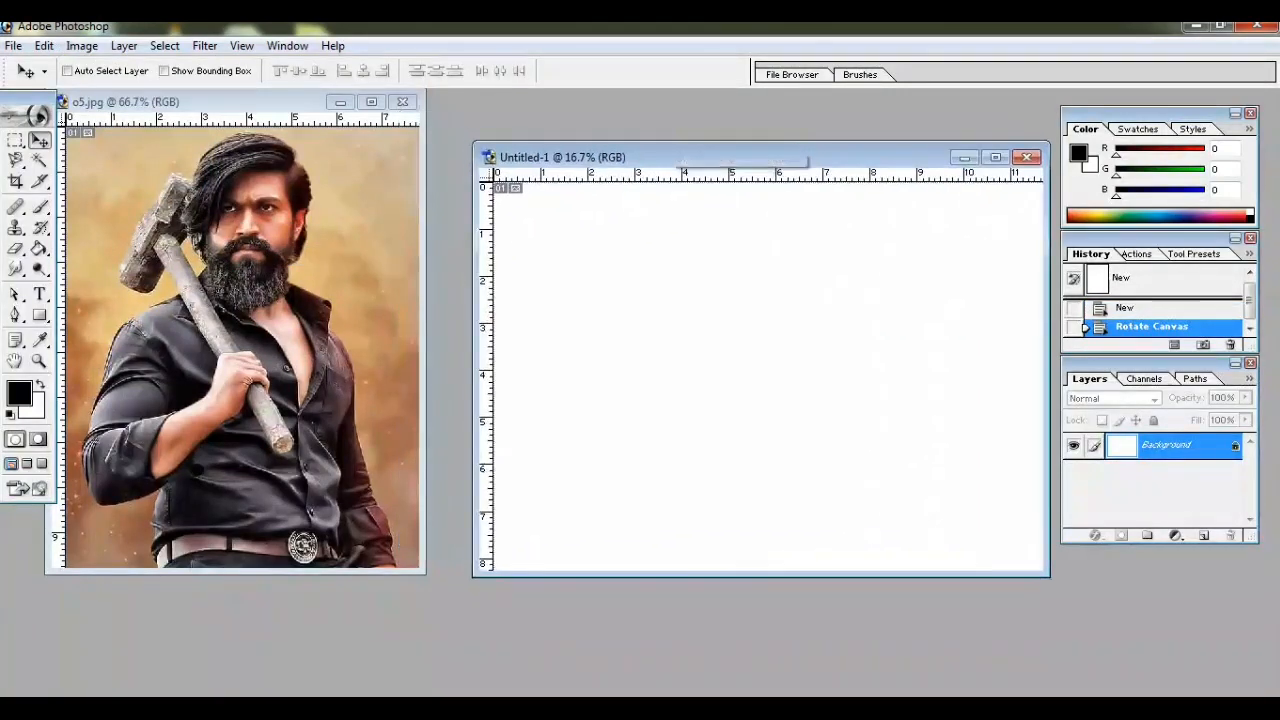
Step: Clear the tan backdrop around the man in o5.jpg using added Magic Wand selections, and deselect
{"action": "double_click", "coordinate": [326, 101]}
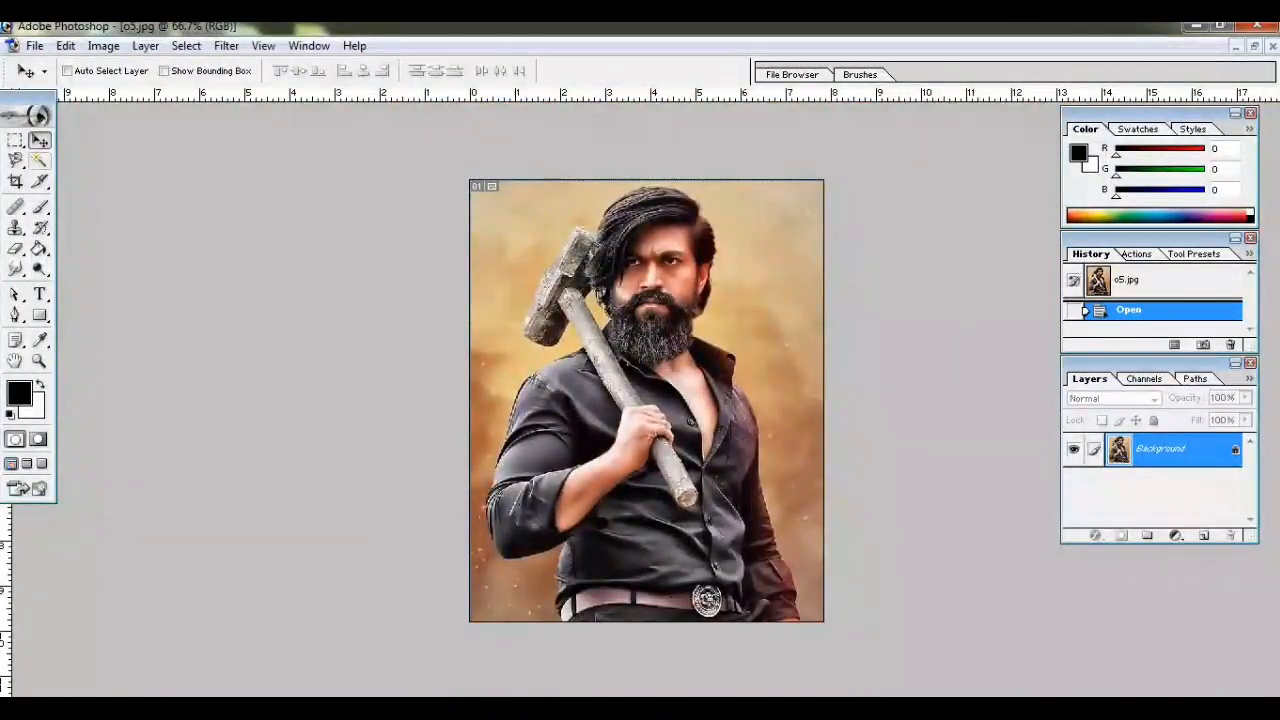
{"action": "key", "text": "w"}
{"action": "left_click", "coordinate": [509, 250]}
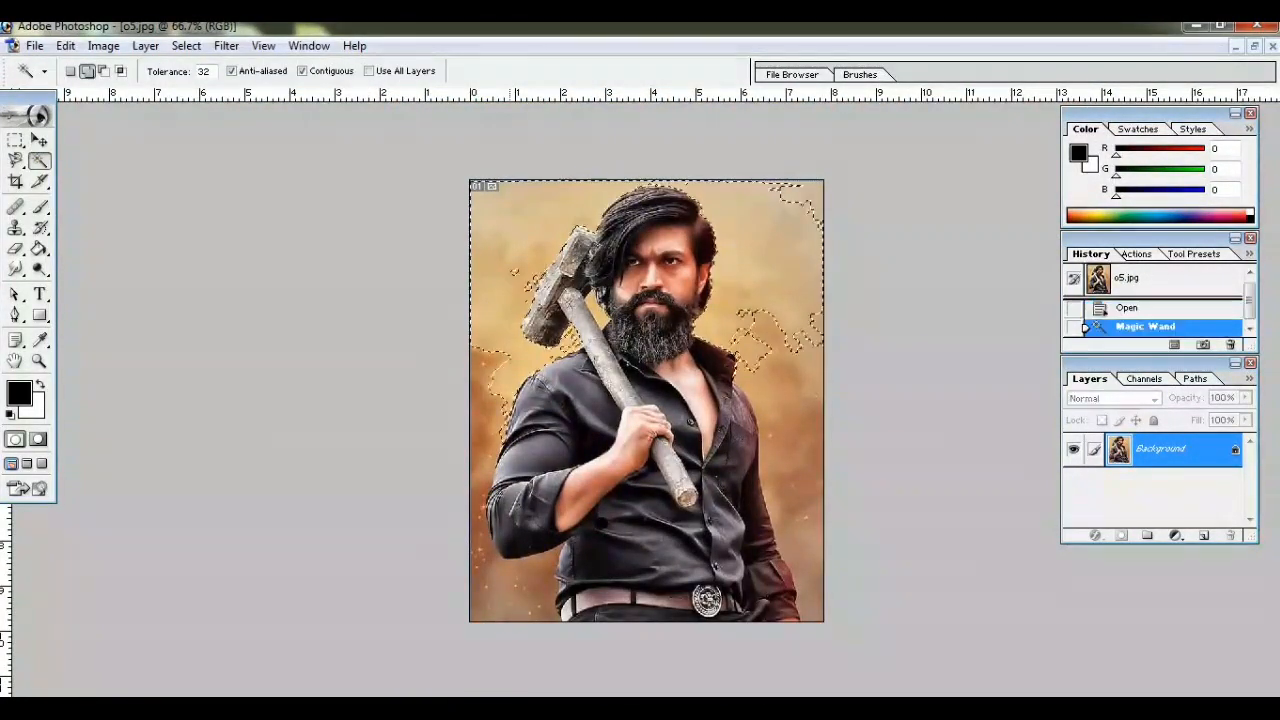
{"action": "left_click", "coordinate": [804, 460]}
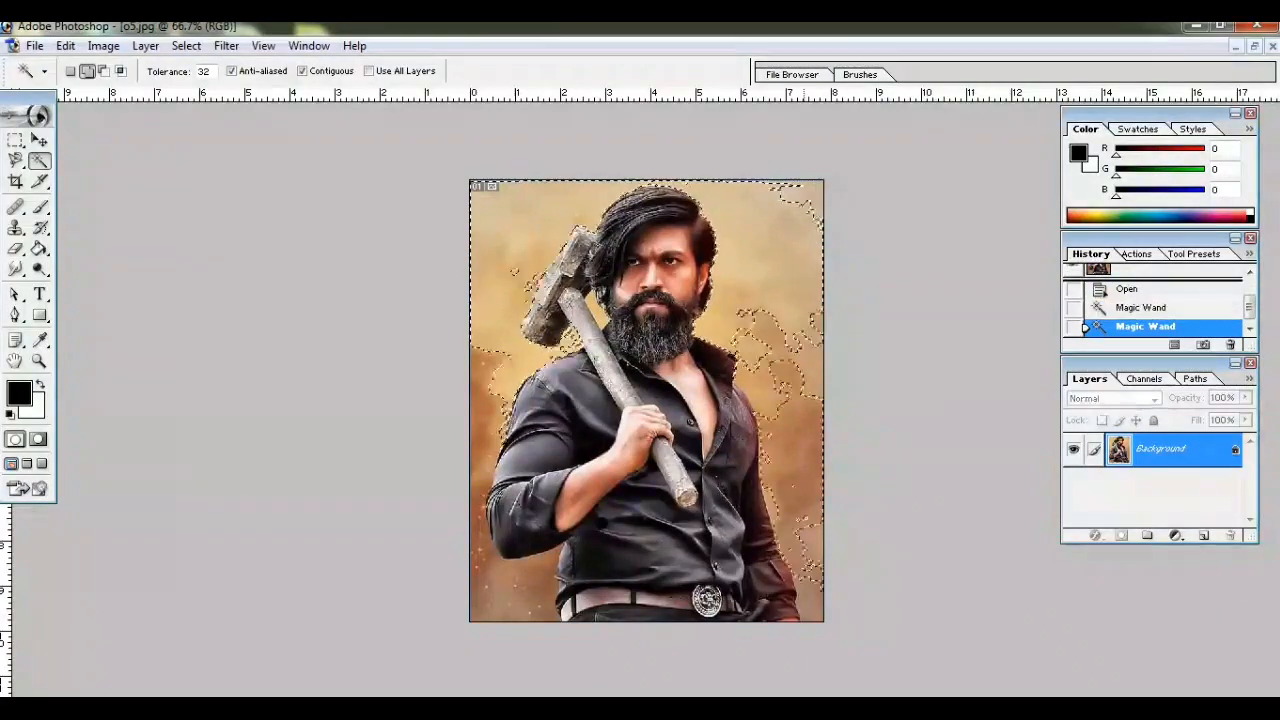
{"action": "left_click", "coordinate": [801, 370]}
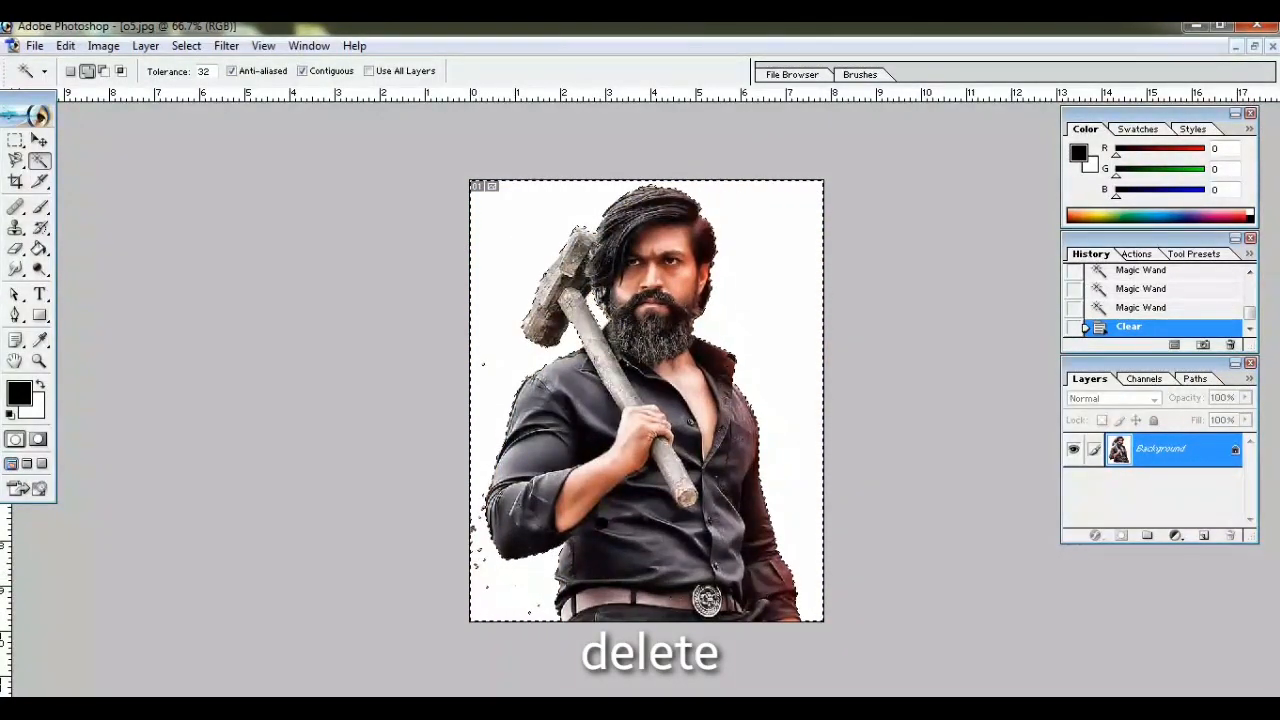
{"action": "key", "text": "v"}
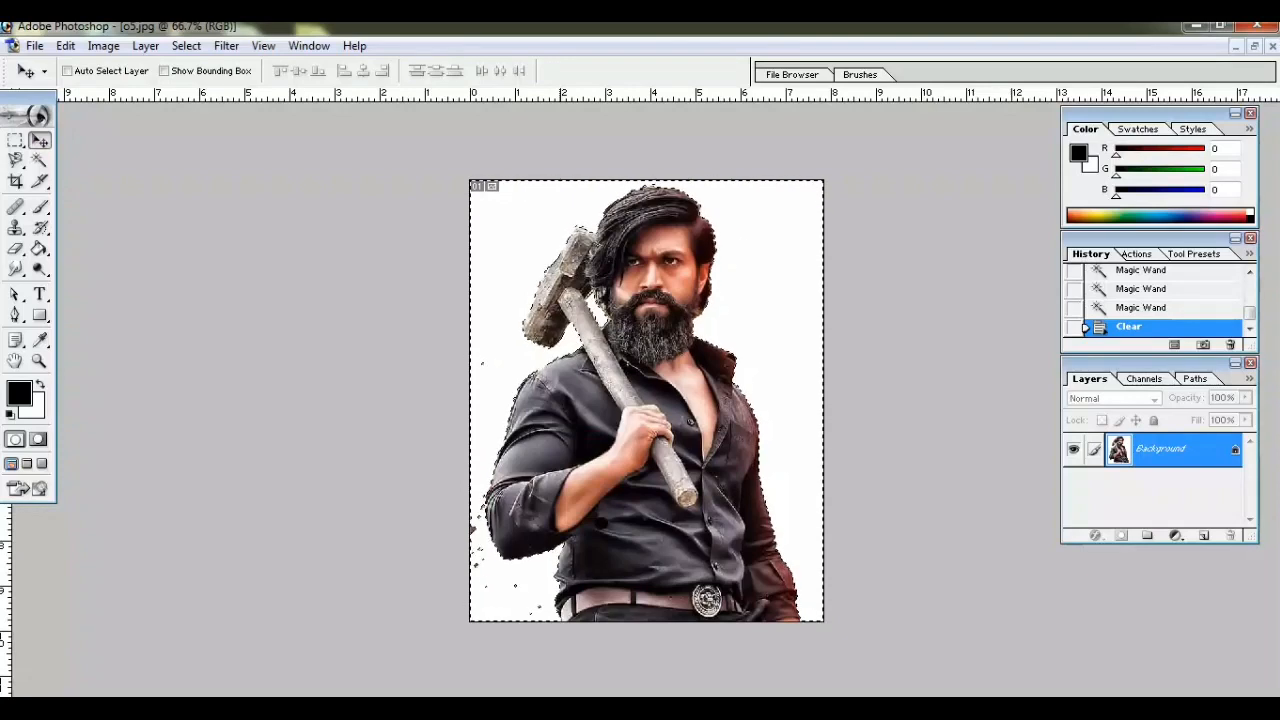
{"action": "key", "text": "m"}
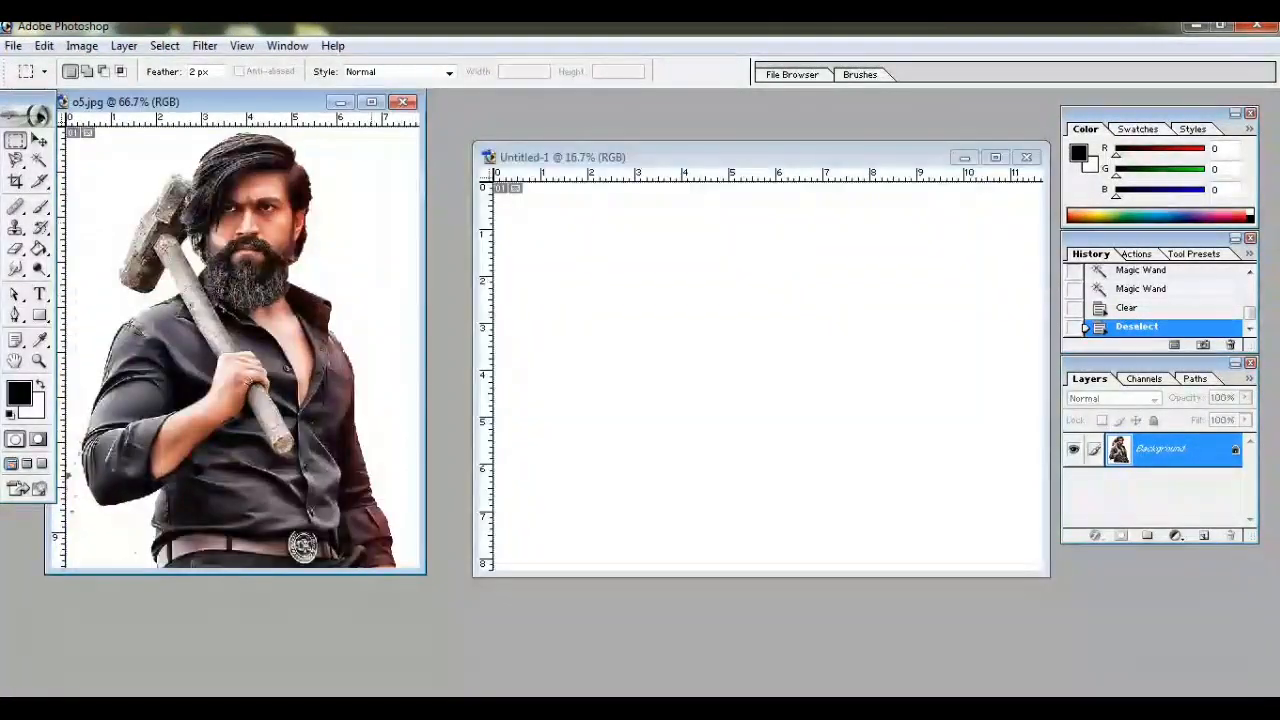
Step: Copy the cut-out man from o5.jpg into the Untitled-1 document and close o5.jpg without saving changes
{"action": "key", "text": "v"}
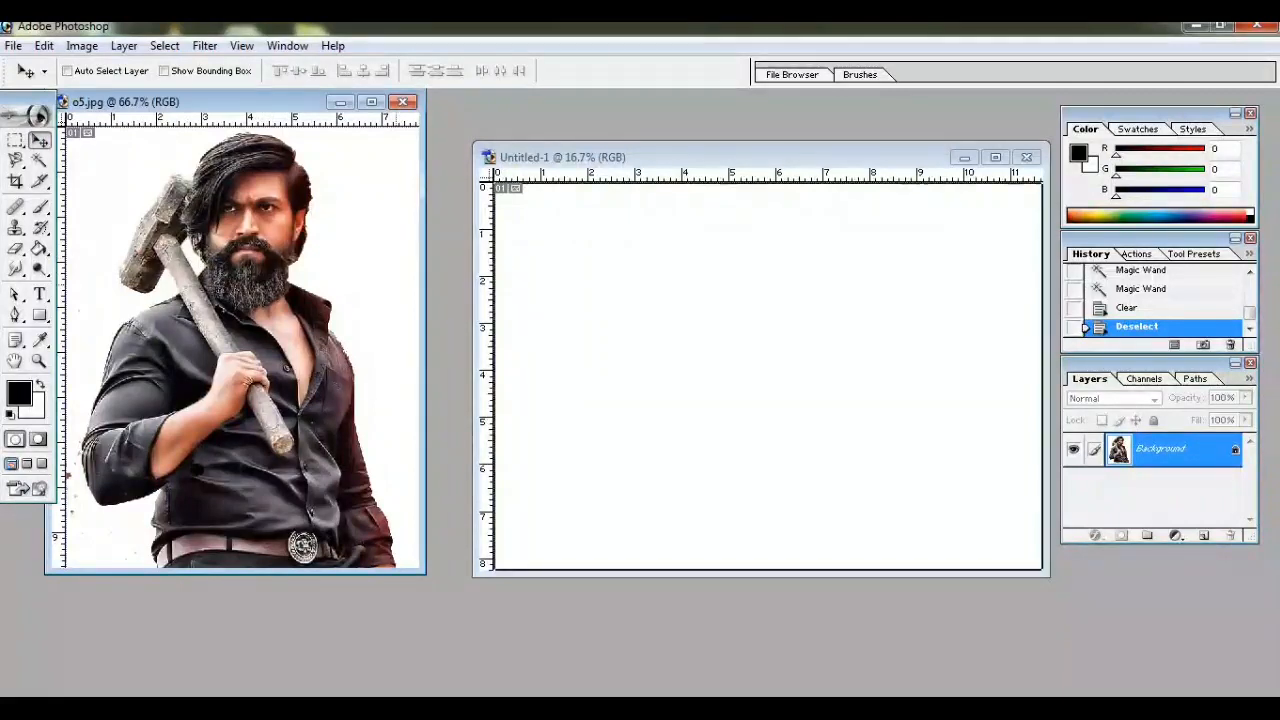
{"action": "left_click_drag", "start_coordinate": [272, 350], "coordinate": [643, 343]}
{"action": "left_click", "coordinate": [403, 101]}
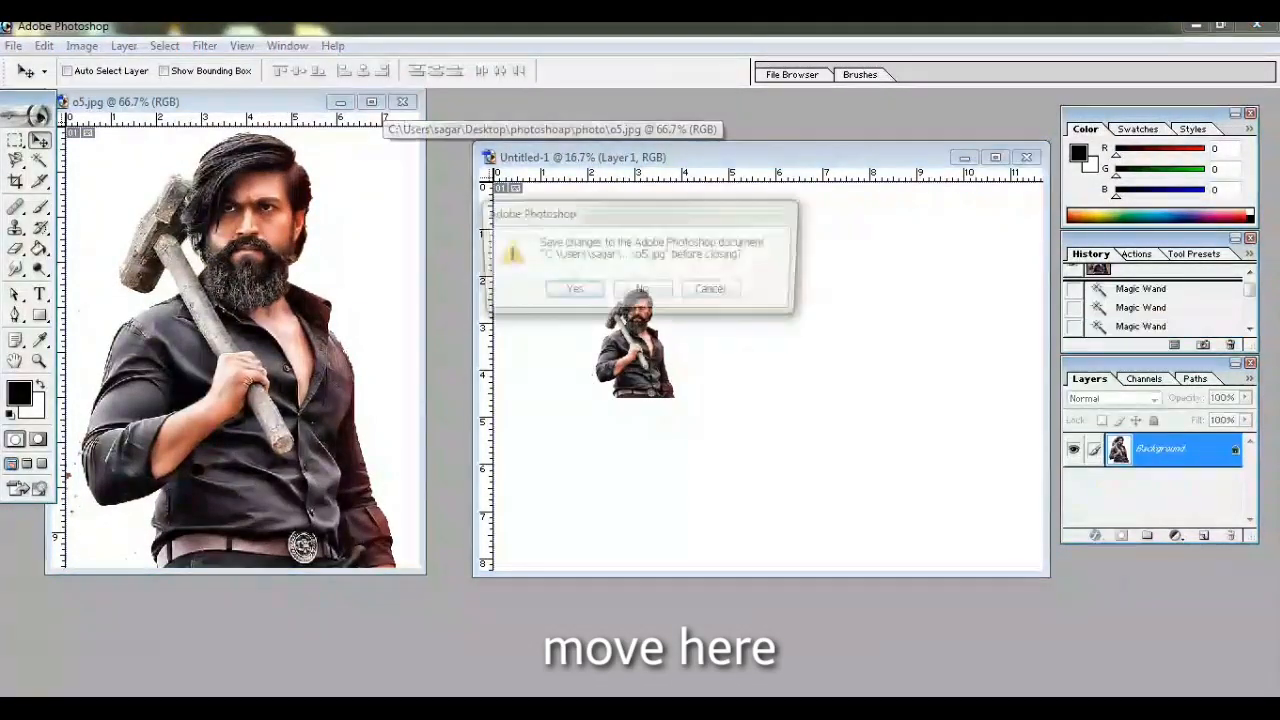
{"action": "left_click", "coordinate": [643, 289]}
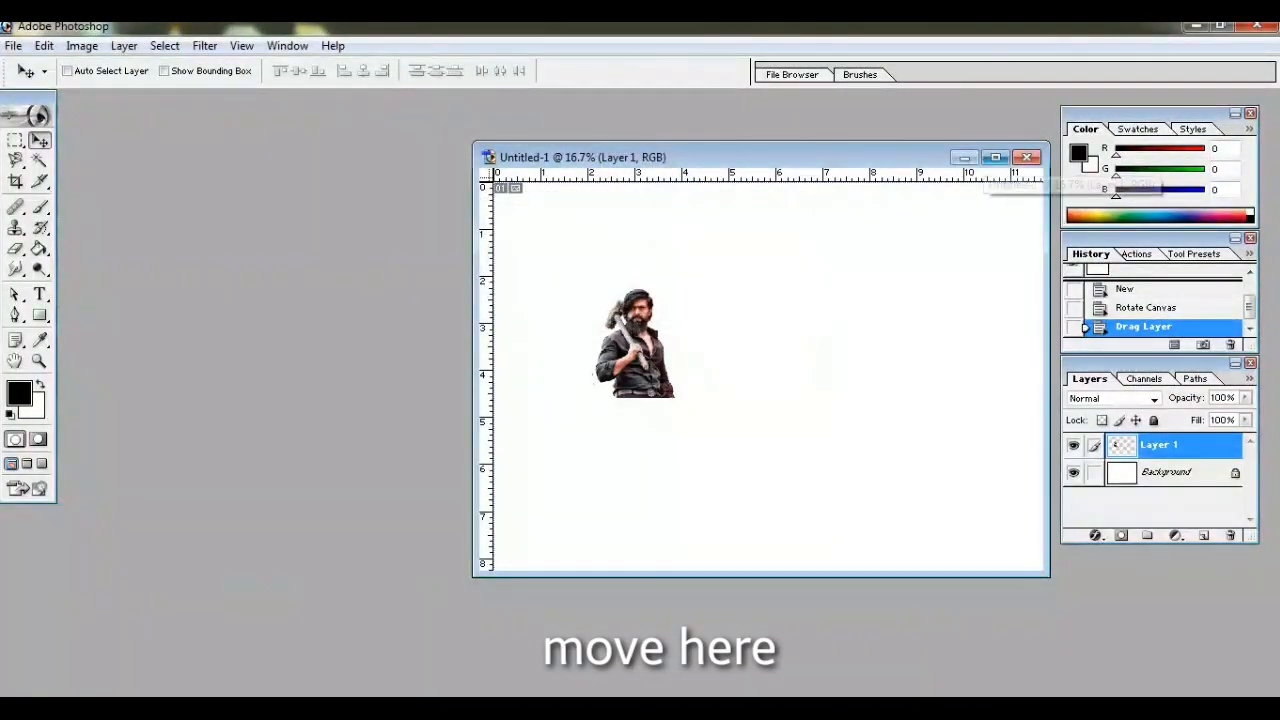
Step: Scale the cut-out man to about 296.7% width and 319.2% height and place him near the middle of the canvas
{"action": "left_click", "coordinate": [995, 157]}
{"action": "key", "text": "ctrl+t"}
{"action": "left_click_drag", "start_coordinate": [558, 422], "coordinate": [654, 349]}
{"action": "left_click_drag", "start_coordinate": [756, 474], "coordinate": [744, 577]}
{"action": "left_click_drag", "start_coordinate": [727, 530], "coordinate": [709, 535]}
{"action": "left_click_drag", "start_coordinate": [787, 405], "coordinate": [797, 405]}
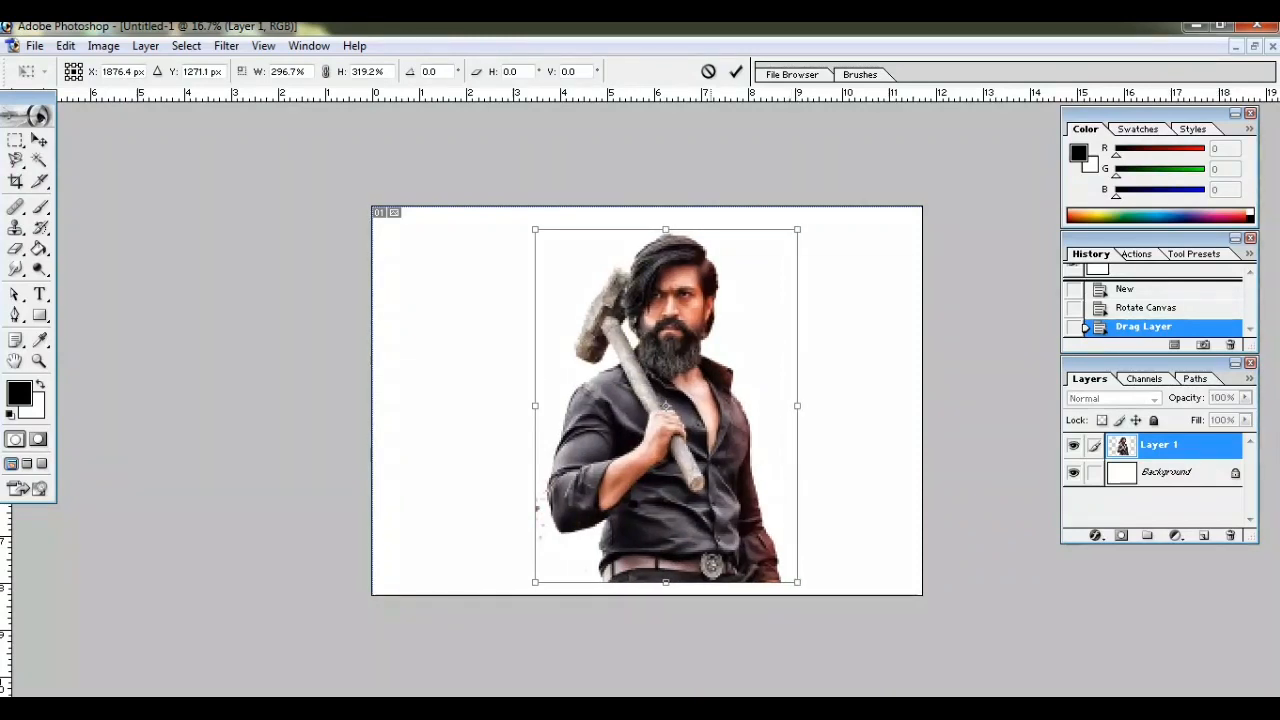
{"action": "left_click_drag", "start_coordinate": [670, 535], "coordinate": [667, 531]}
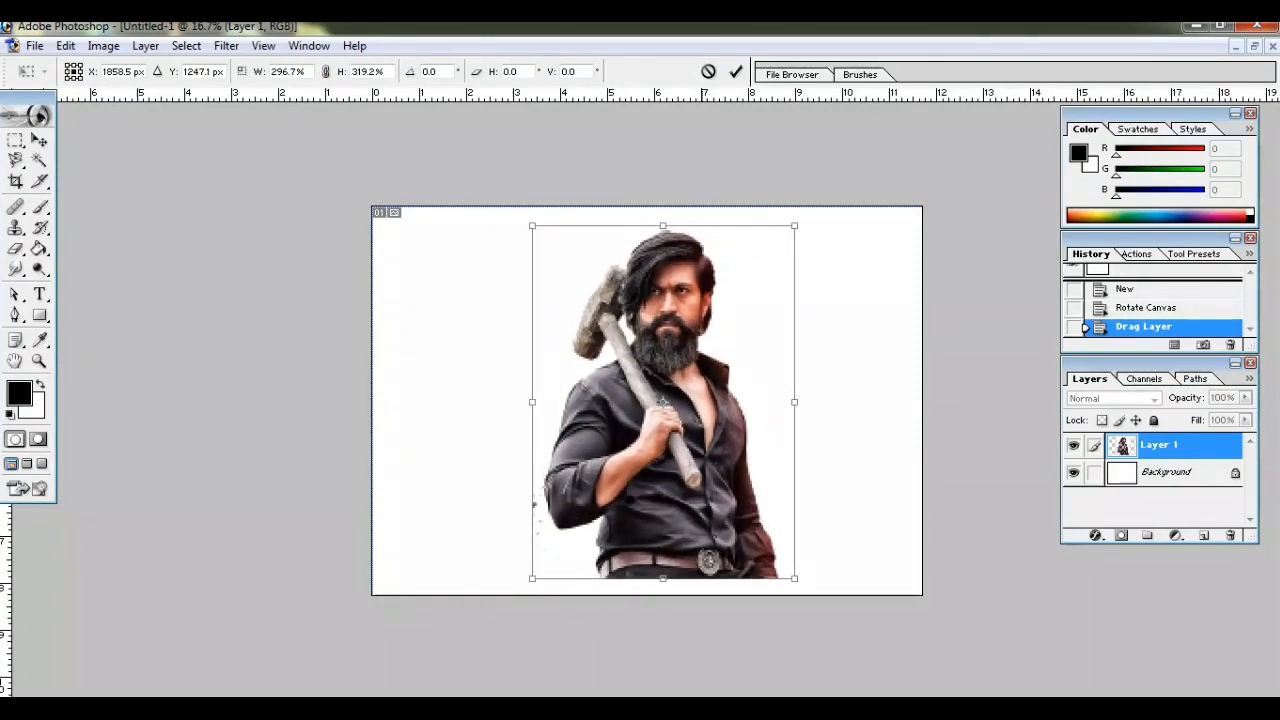
{"action": "key", "text": "Return"}
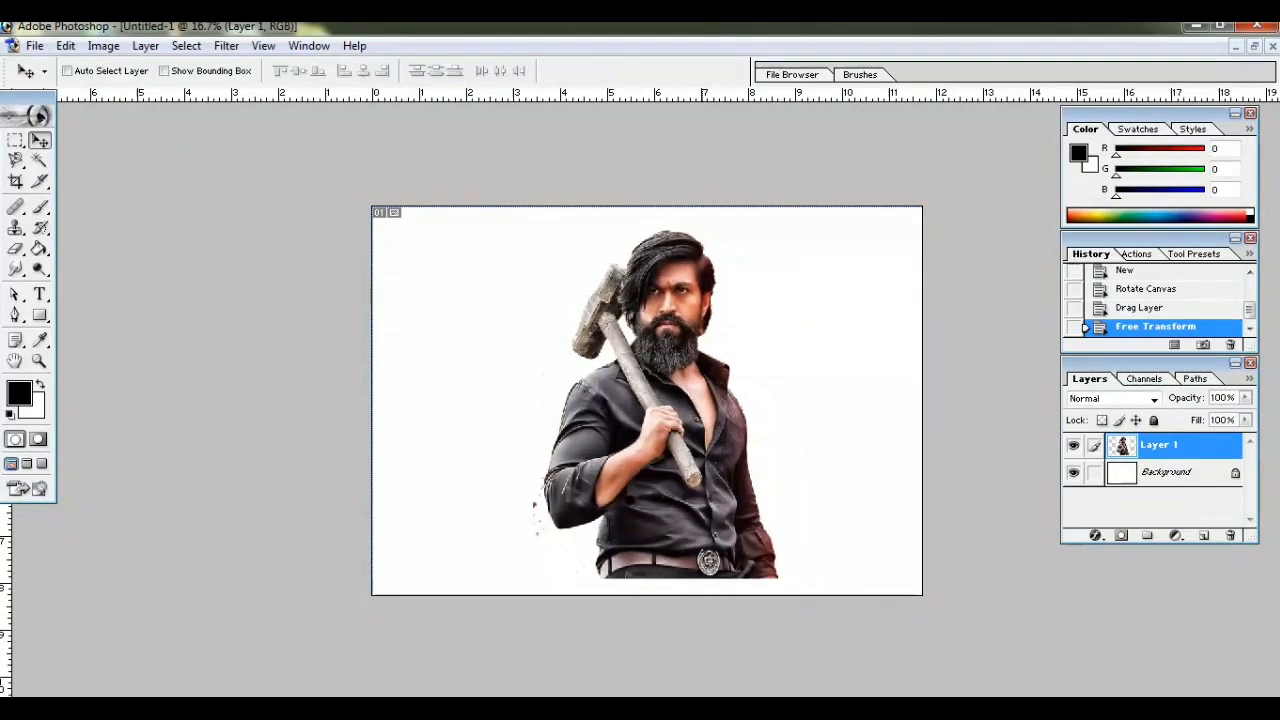
Step: Delete the stray specks beside the man's bent elbow with a rectangular marquee selection feathered 2 px, and deselect
{"action": "key", "text": "ctrl+plus"}
{"action": "left_click_drag", "start_coordinate": [690, 305], "coordinate": [690, 220]}
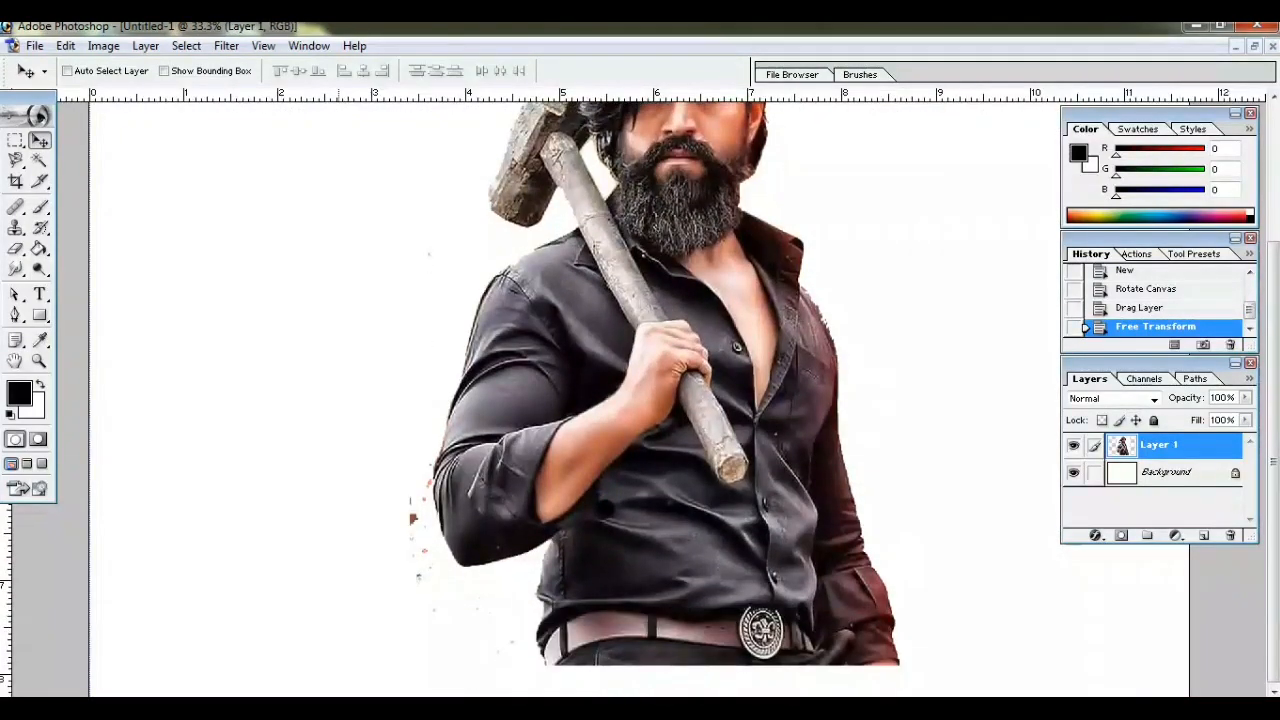
{"action": "scroll", "coordinate": [640, 400], "scroll_direction": "up", "scroll_amount": 4}
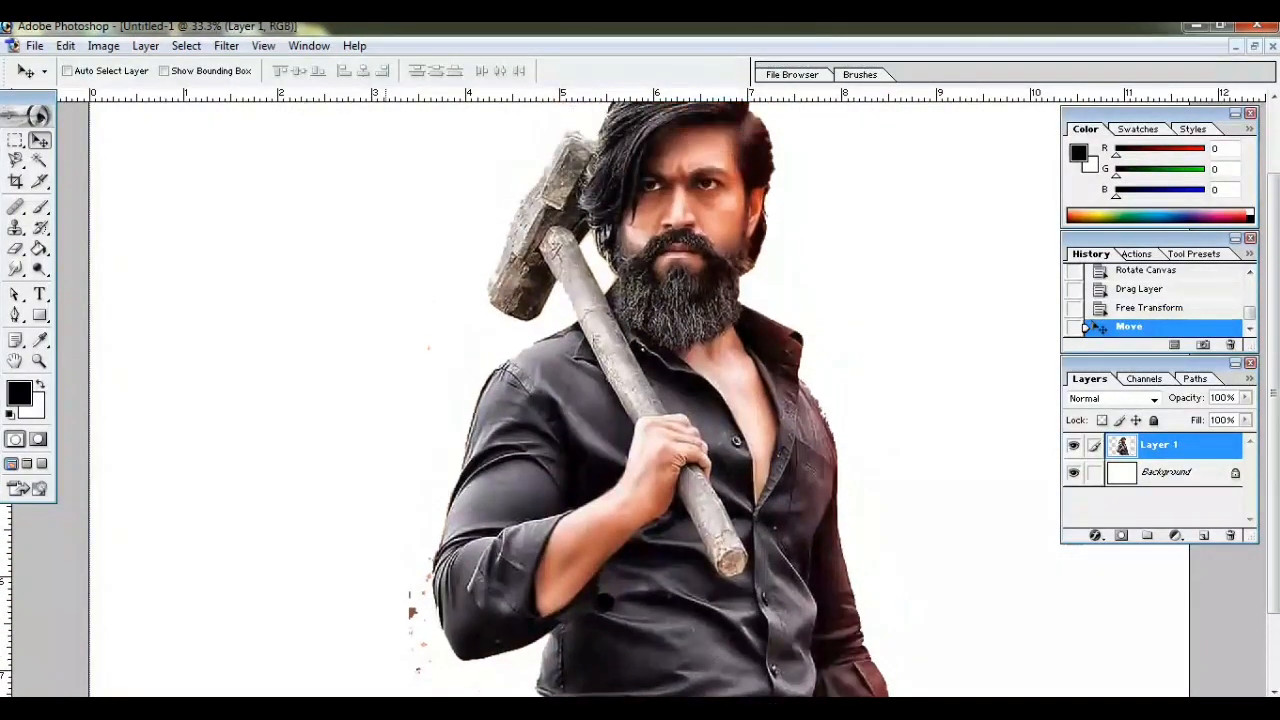
{"action": "scroll", "coordinate": [640, 400], "scroll_direction": "down", "scroll_amount": 4}
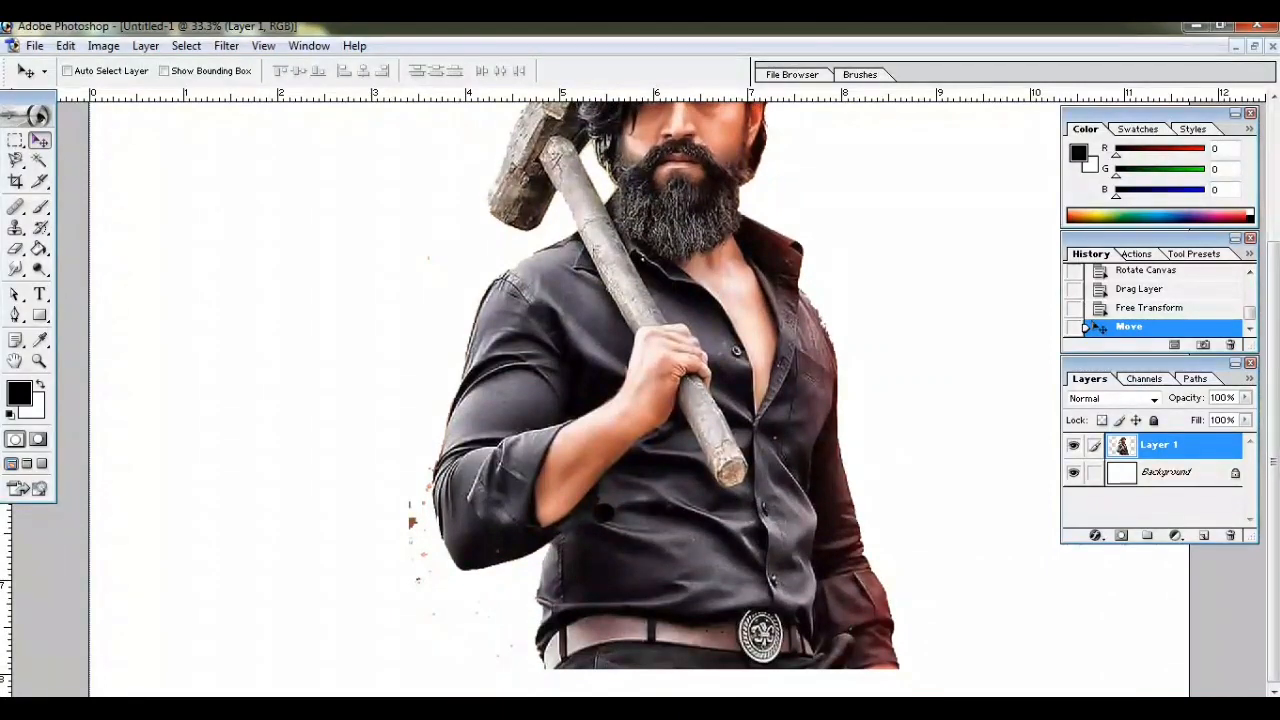
{"action": "right_click", "coordinate": [15, 140]}
{"action": "left_click", "coordinate": [100, 141]}
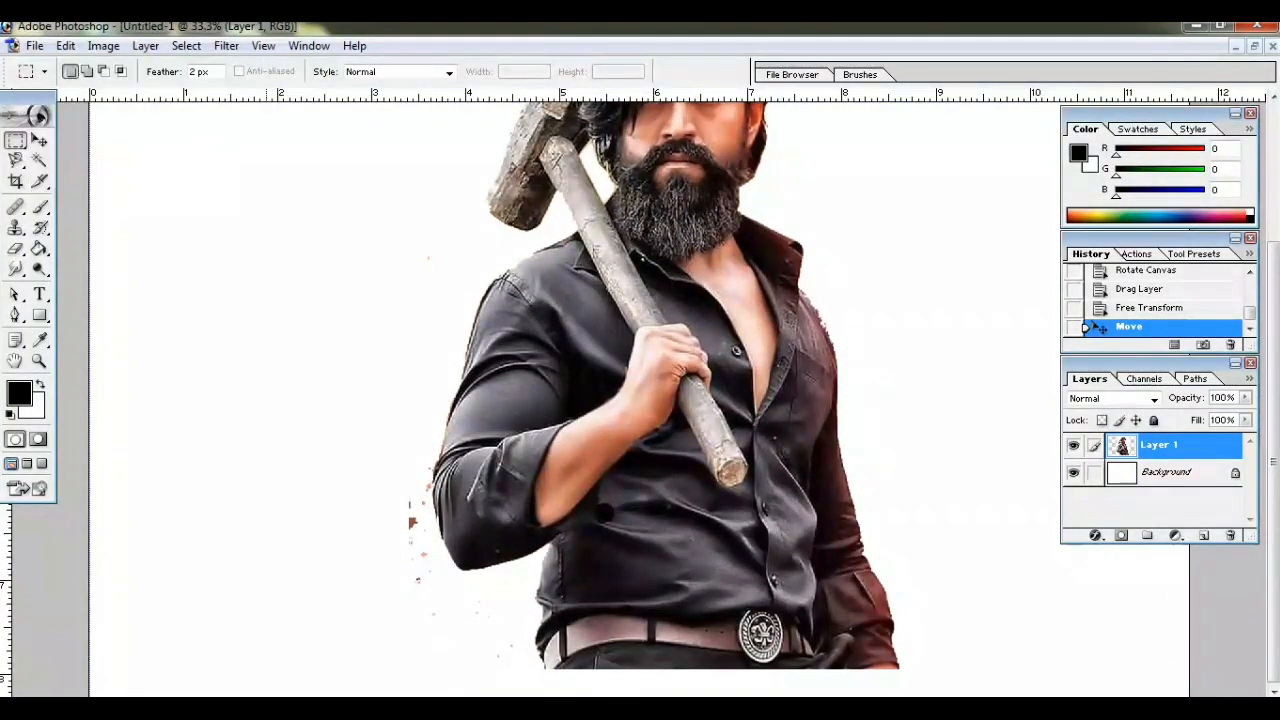
{"action": "left_click_drag", "start_coordinate": [380, 622], "coordinate": [428, 640]}
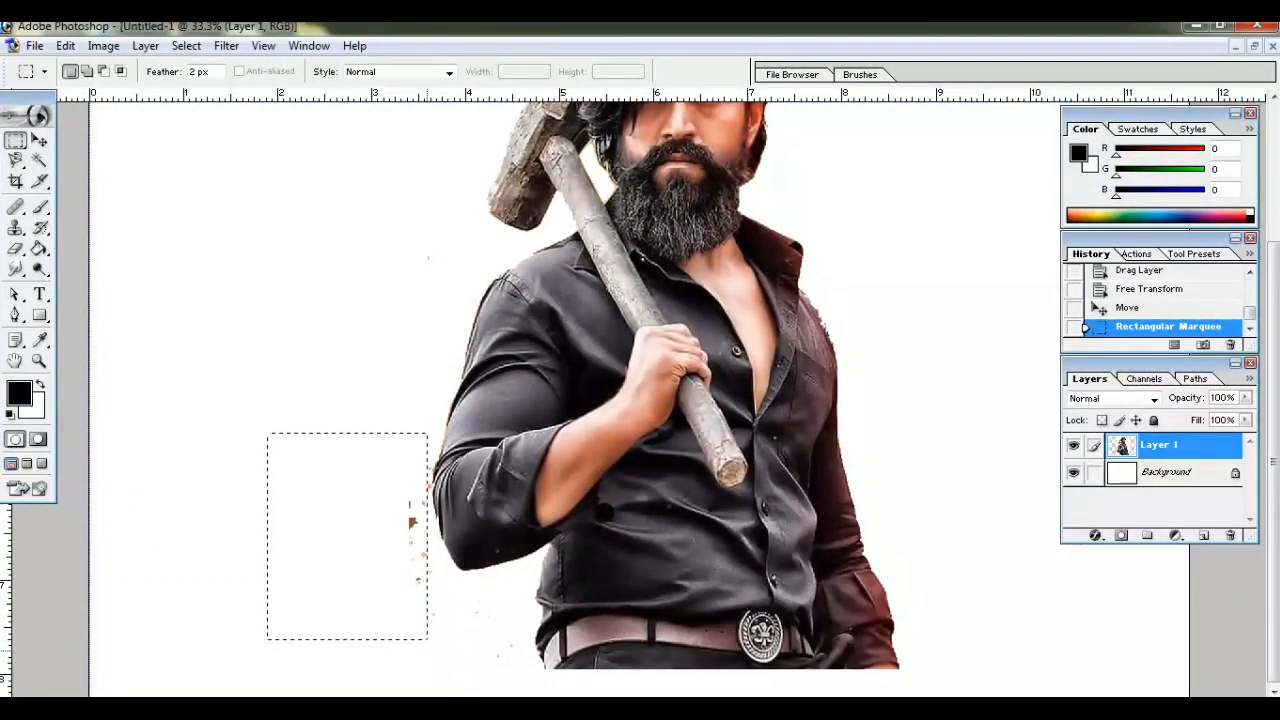
{"action": "key", "text": "Delete"}
{"action": "key", "text": "ctrl+d"}
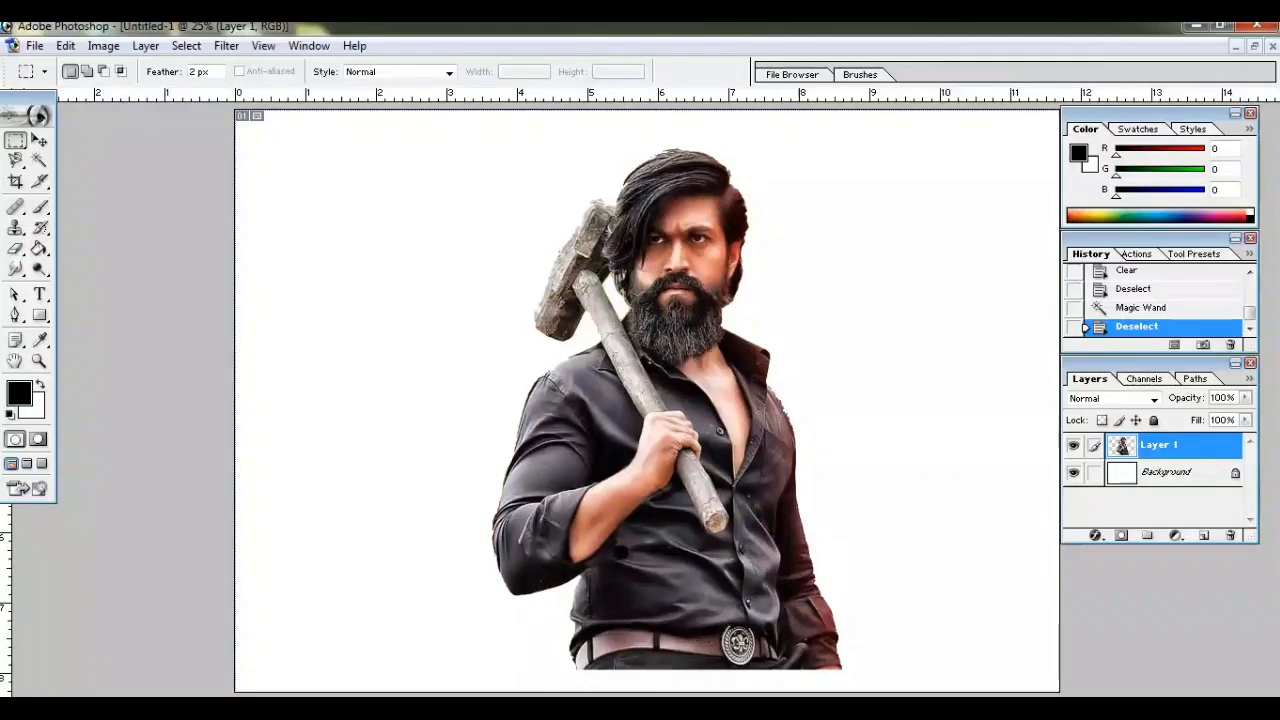
Step: Duplicate Layer 1 and hide the original layer
{"action": "left_click_drag", "start_coordinate": [1160, 445], "coordinate": [1203, 535]}
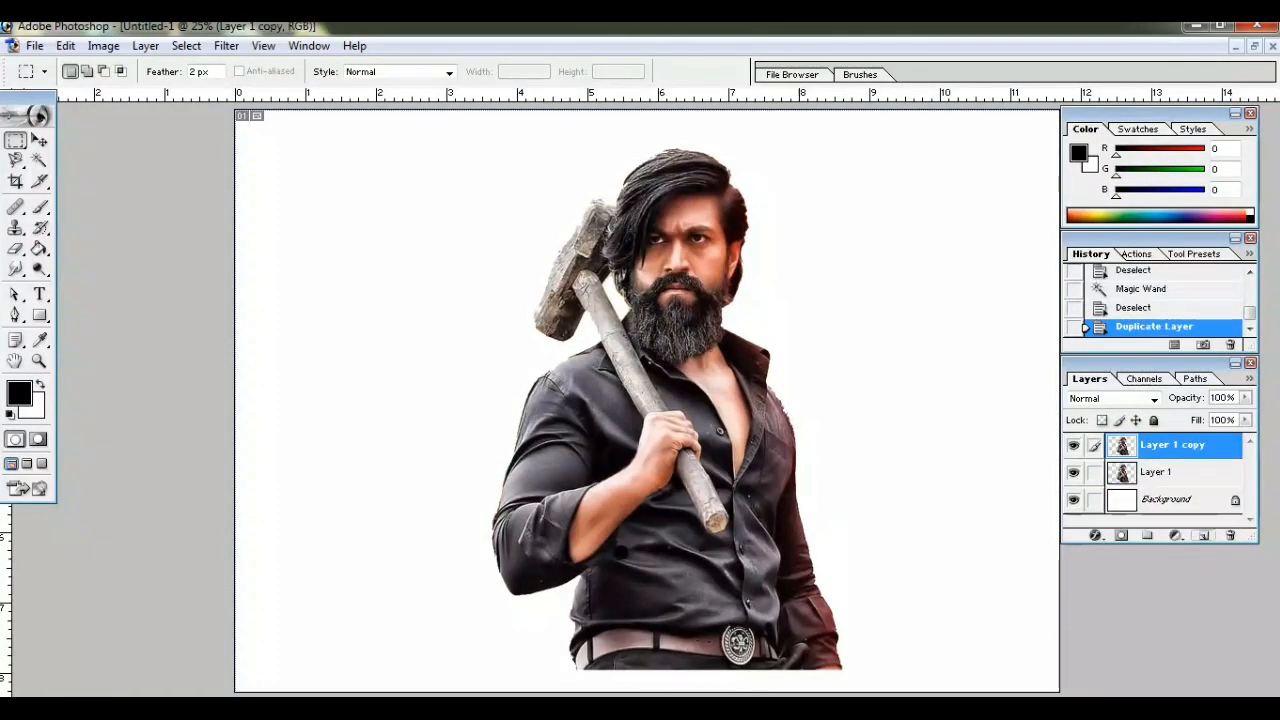
{"action": "left_click", "coordinate": [1073, 472]}
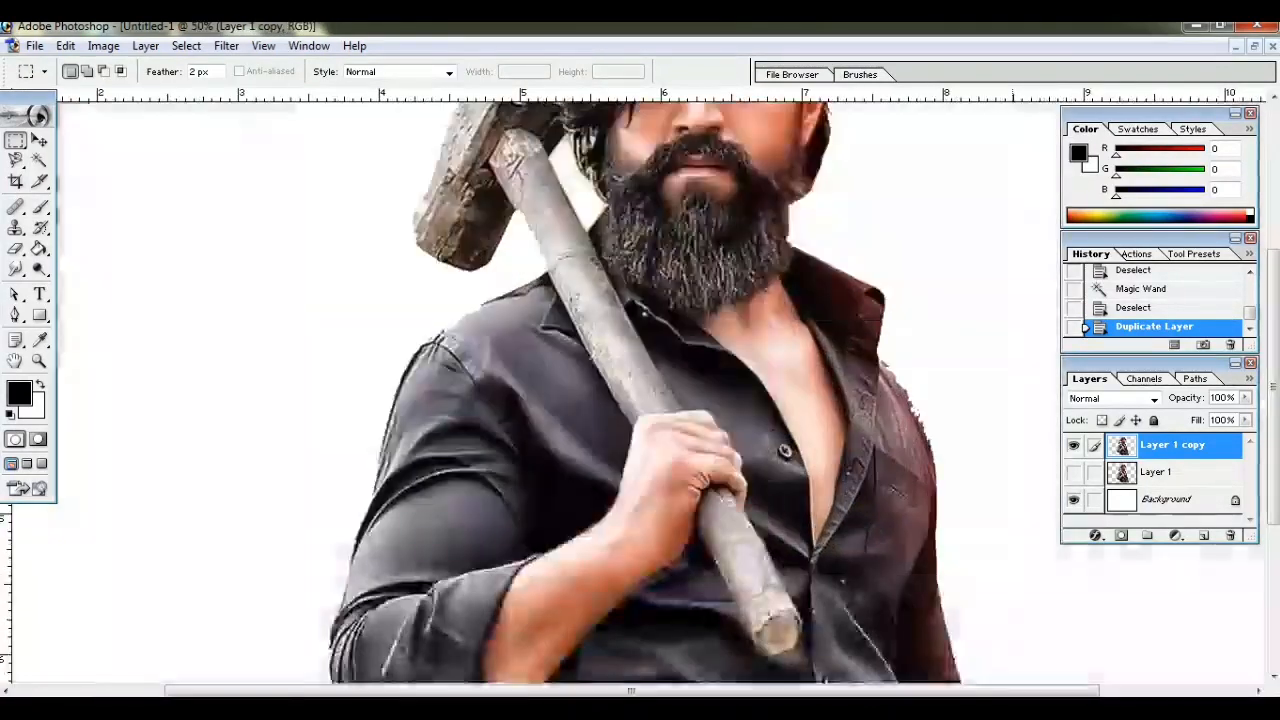
Step: Apply Auto Levels and Auto Contrast to the duplicated layer of the man
{"action": "scroll", "coordinate": [640, 392], "scroll_direction": "up", "scroll_amount": 3}
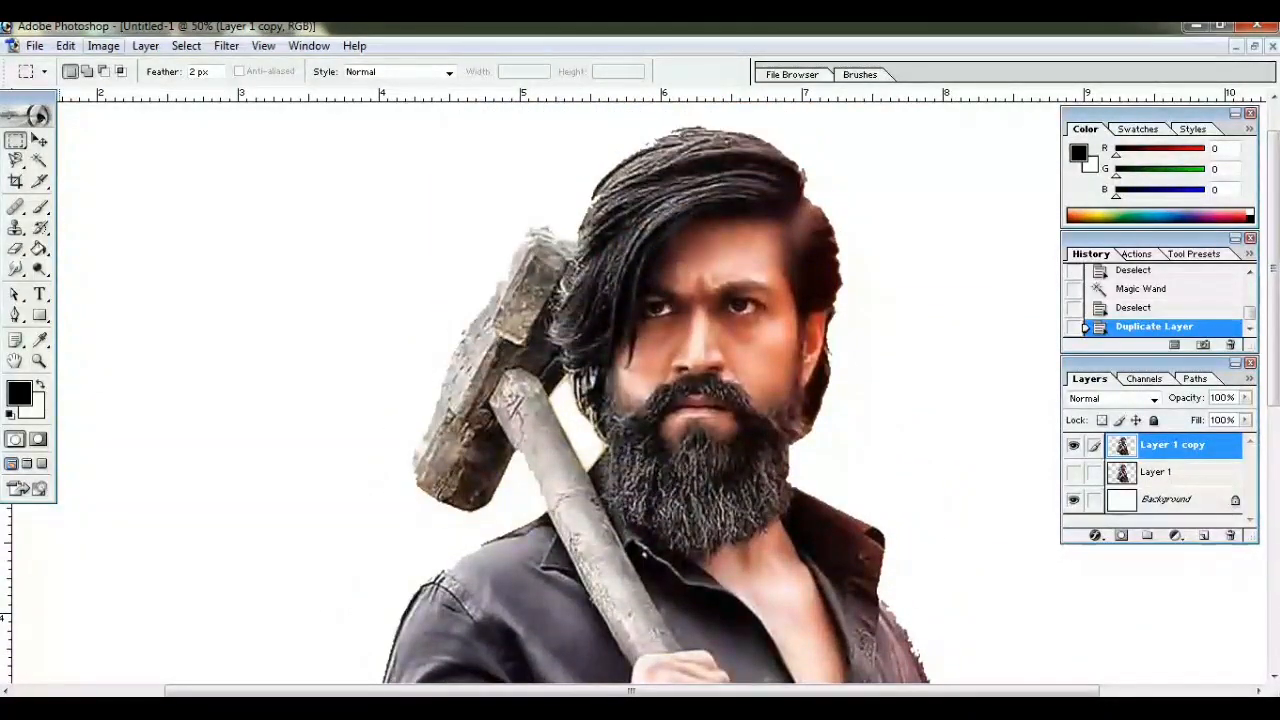
{"action": "left_click", "coordinate": [103, 45]}
{"action": "mouse_move", "coordinate": [145, 95]}
{"action": "left_click", "coordinate": [297, 114]}
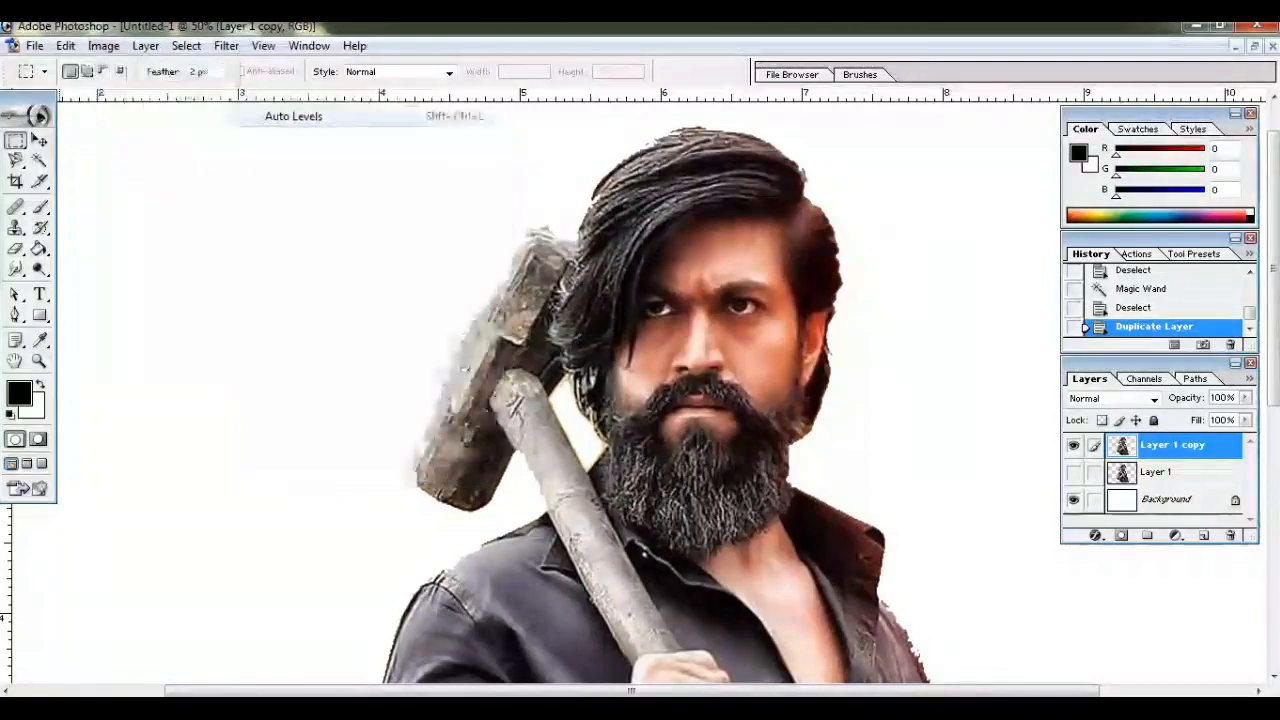
{"action": "left_click", "coordinate": [103, 45]}
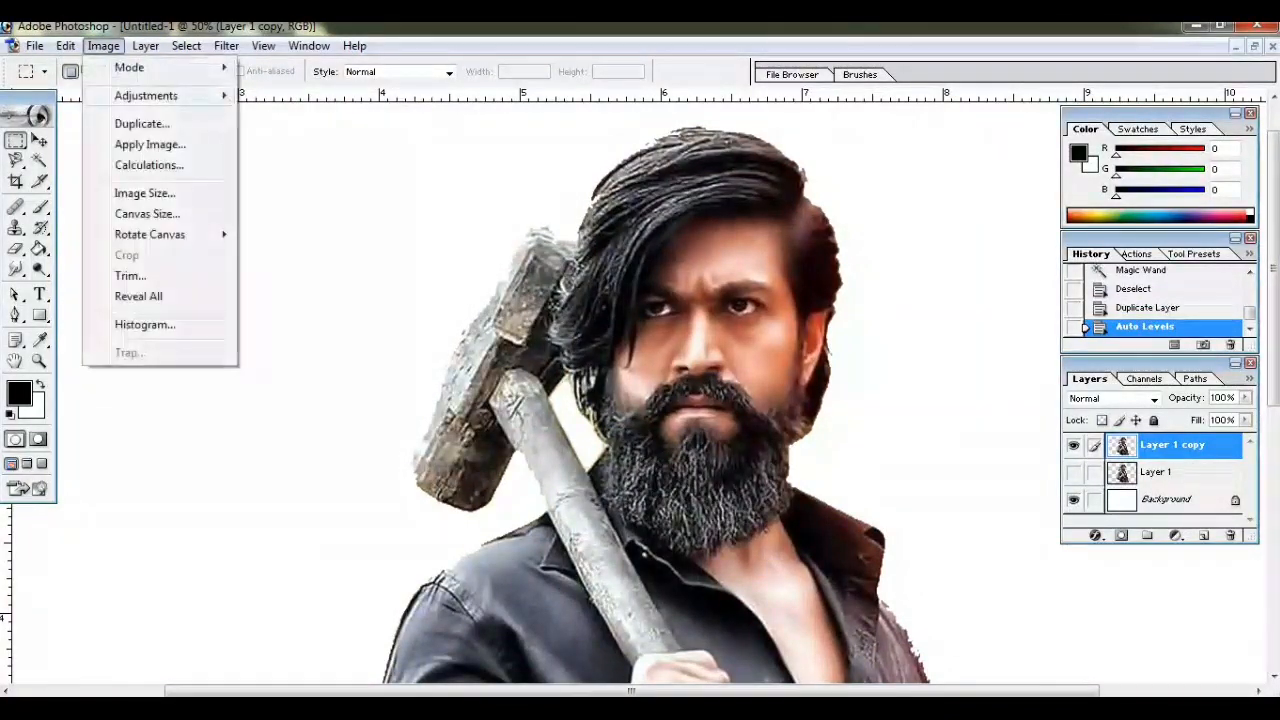
{"action": "mouse_move", "coordinate": [145, 94]}
{"action": "left_click", "coordinate": [296, 135]}
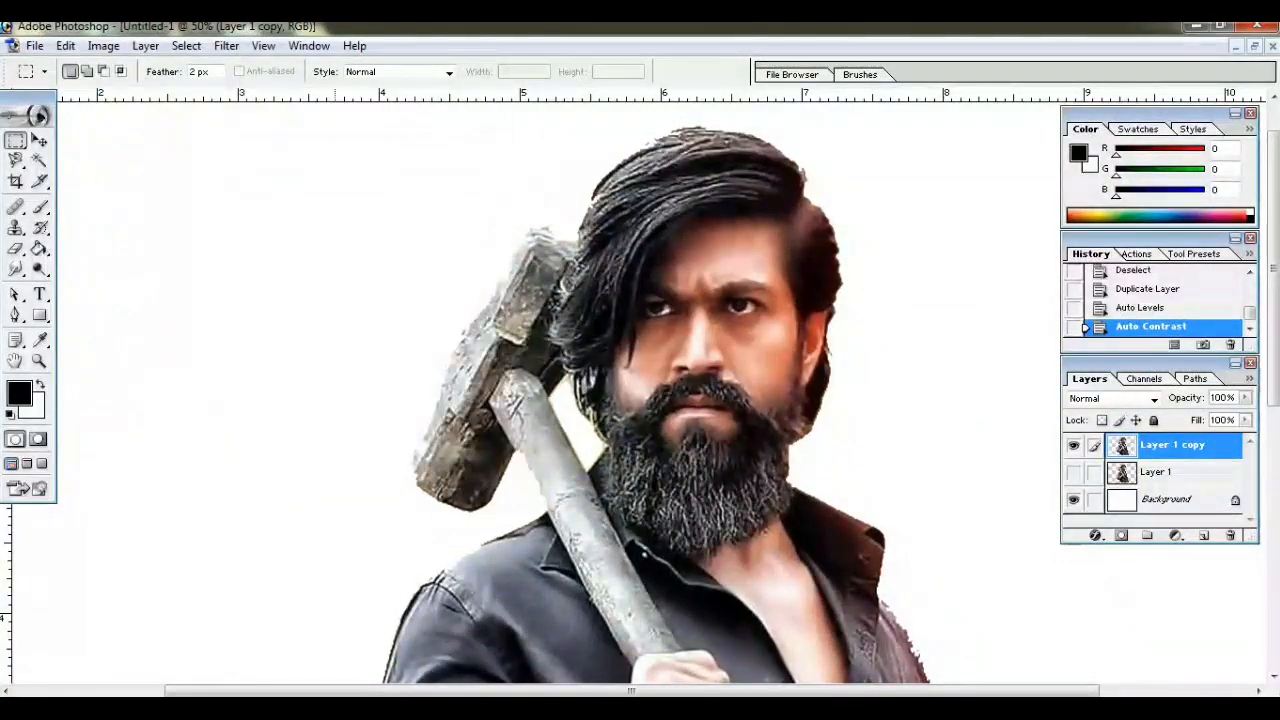
Step: Apply Auto Color to the duplicated layer of the man
{"action": "left_click", "coordinate": [103, 45]}
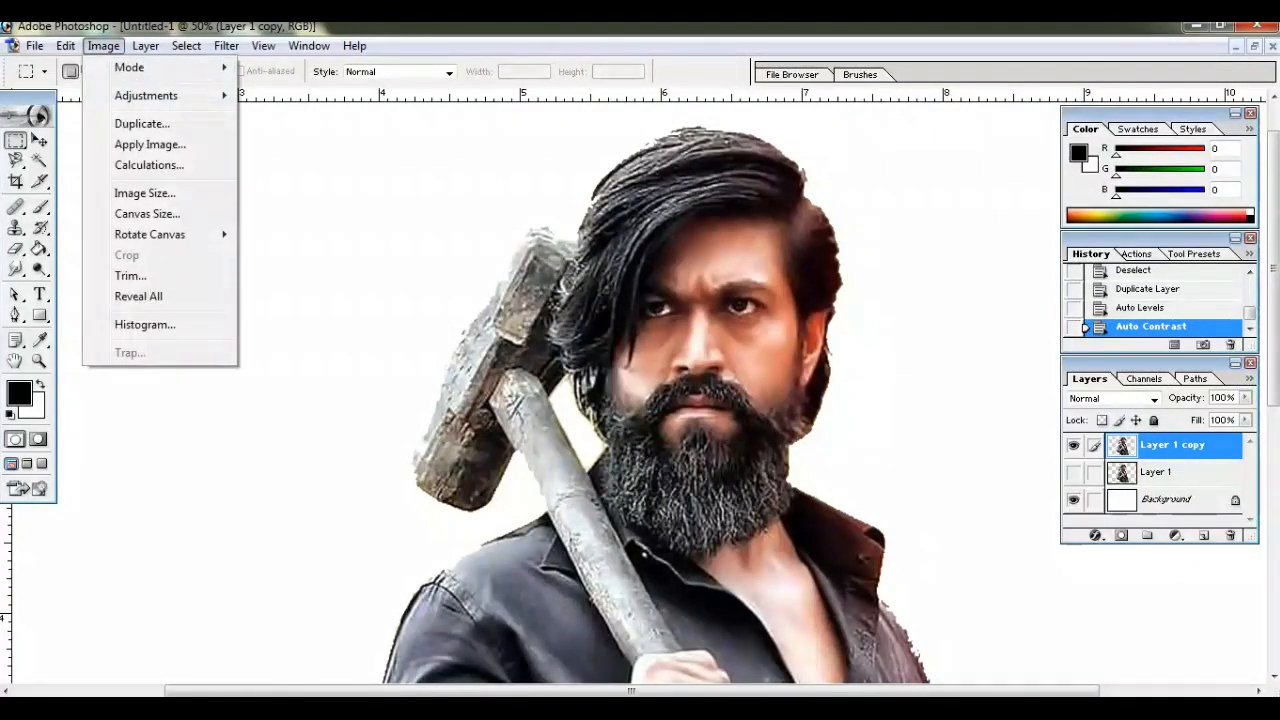
{"action": "mouse_move", "coordinate": [145, 95]}
{"action": "left_click", "coordinate": [292, 157]}
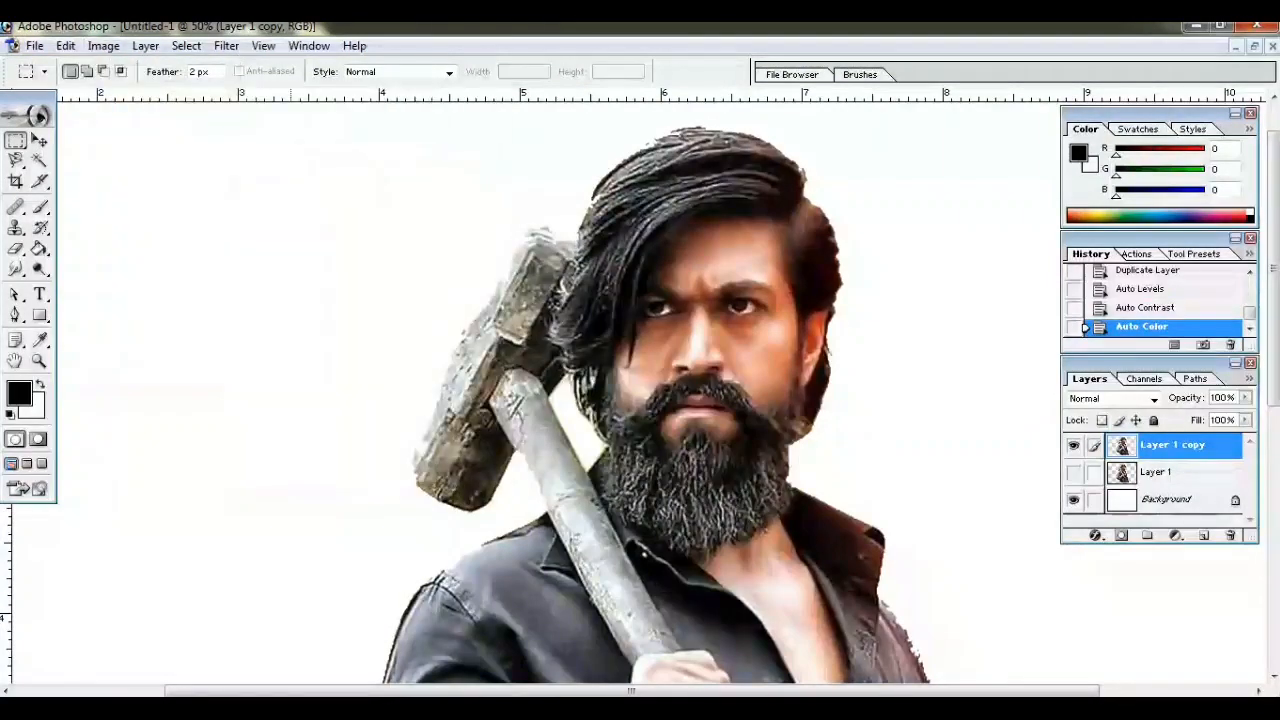
Step: Examine the color-corrected man from the shirt up to the face and hair at different magnifications
{"action": "key", "text": "ctrl+minus"}
{"action": "key", "text": "ctrl+minus"}
{"action": "key", "text": "ctrl+minus"}
{"action": "key", "text": "ctrl+plus"}
{"action": "key", "text": "ctrl+plus"}
{"action": "key", "text": "ctrl+plus"}
{"action": "key", "text": "ctrl+plus"}
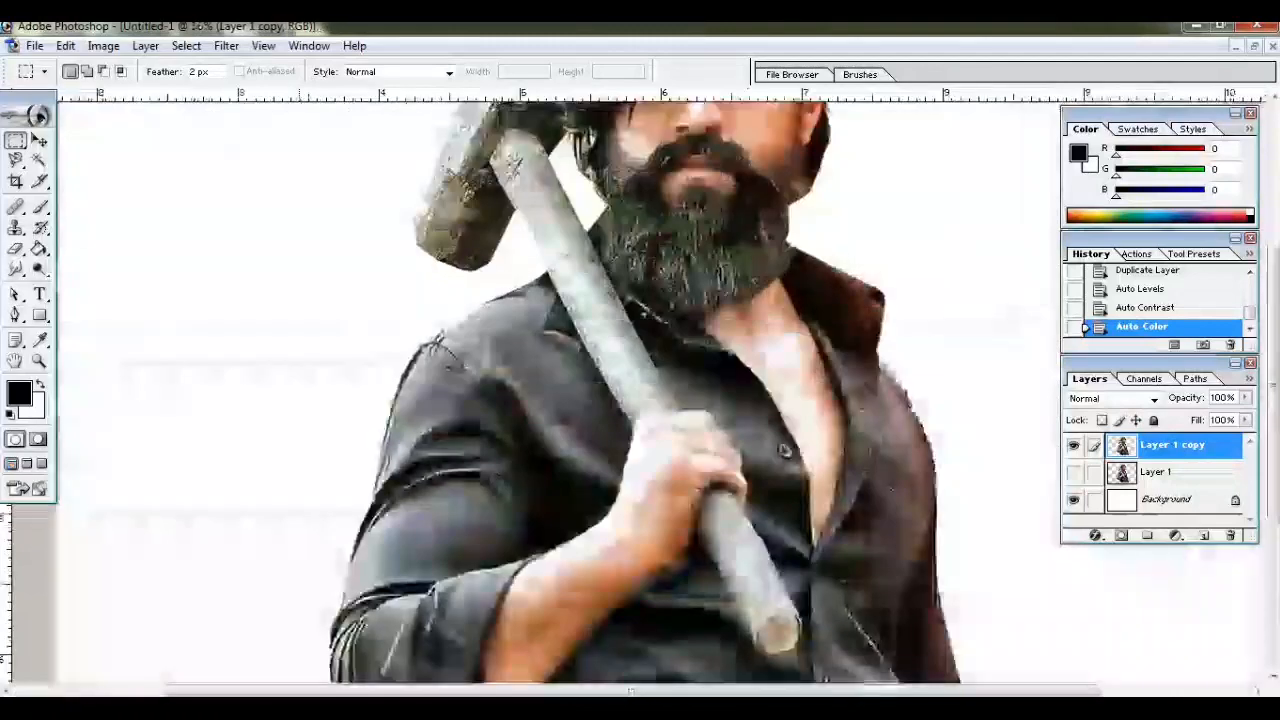
{"action": "scroll", "coordinate": [640, 390], "scroll_direction": "up", "scroll_amount": 5}
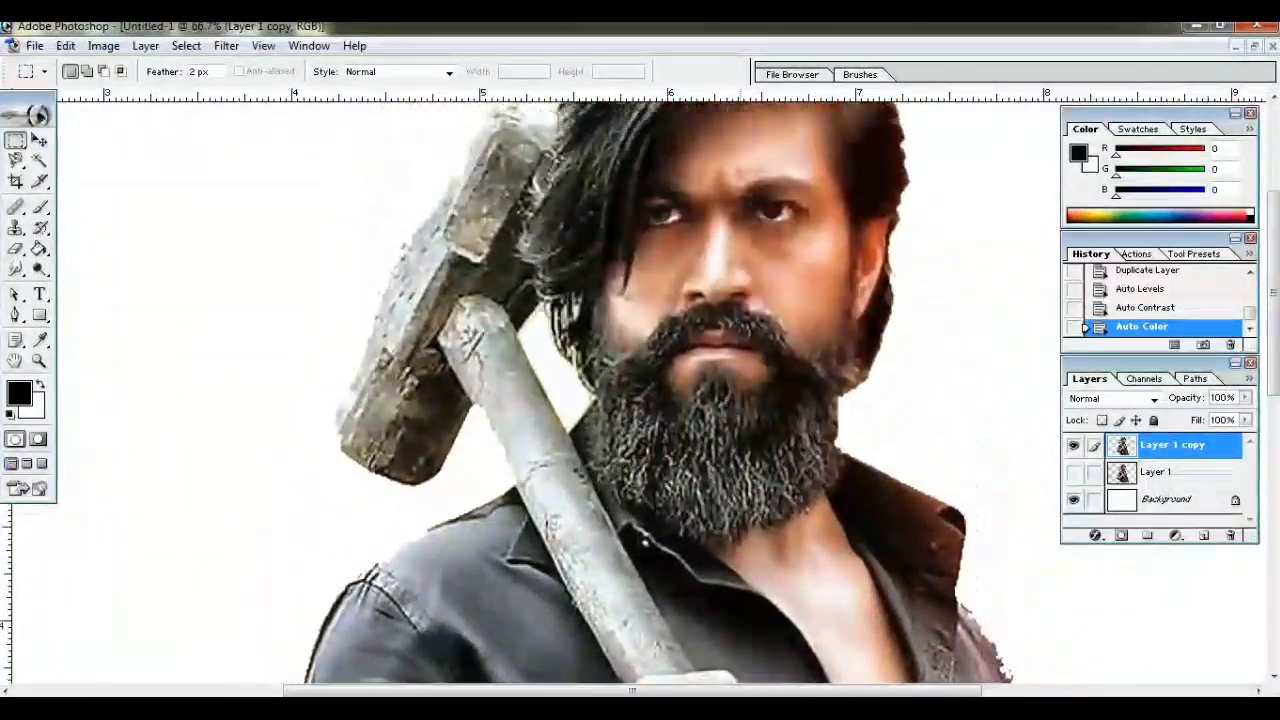
{"action": "scroll", "coordinate": [640, 390], "scroll_direction": "up", "scroll_amount": 2}
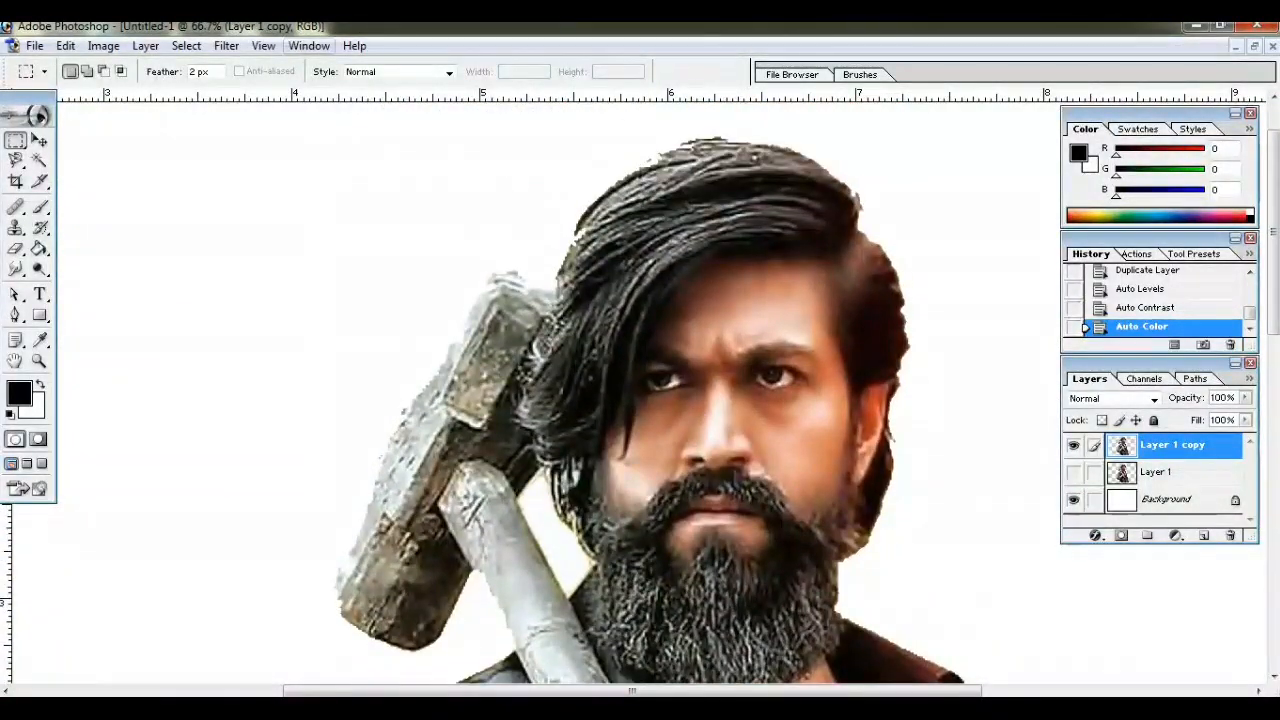
Step: Sharpen Layer 1 copy with Unsharp Mask at amount 43%, radius 8.6 pixels and threshold 51 levels
{"action": "left_click", "coordinate": [226, 46]}
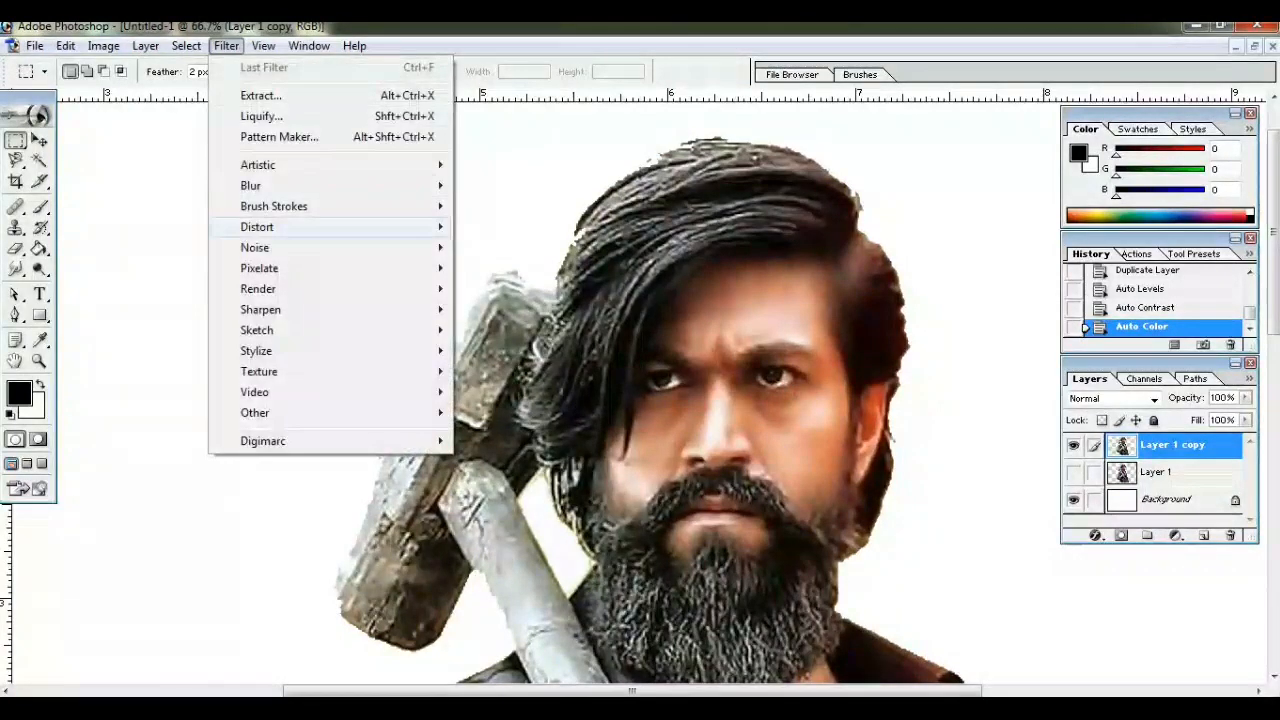
{"action": "mouse_move", "coordinate": [260, 309]}
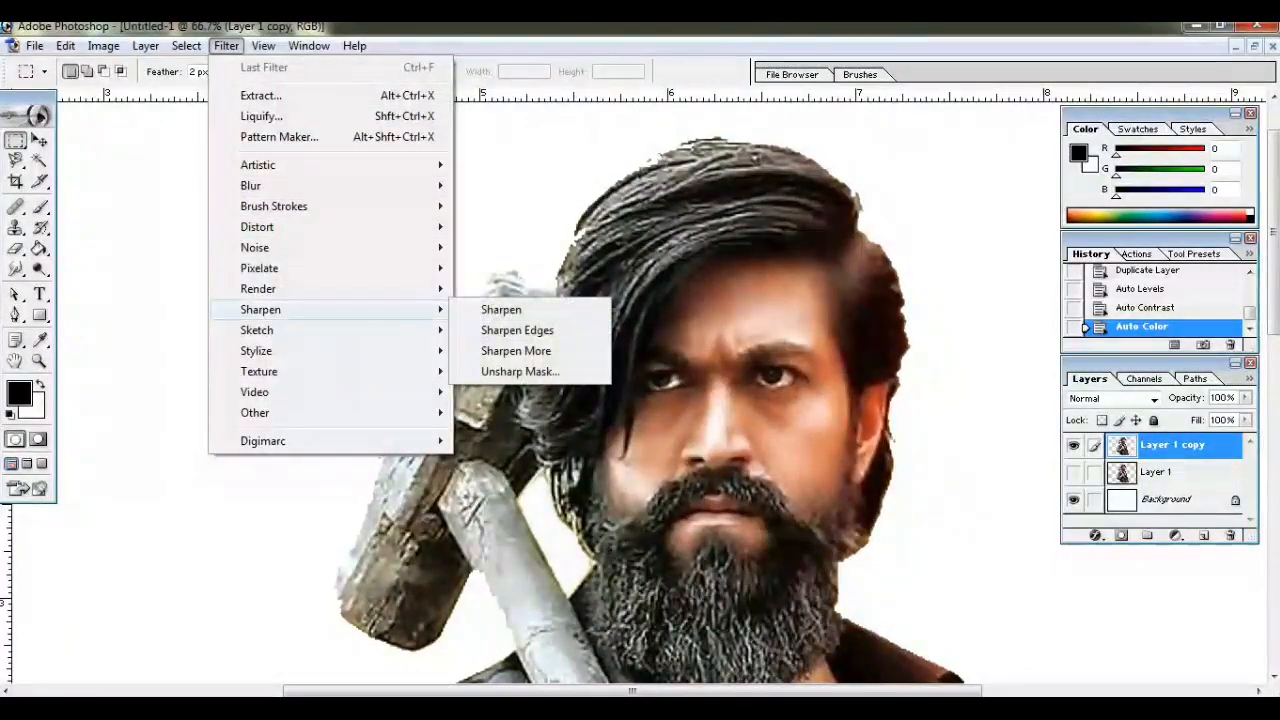
{"action": "left_click", "coordinate": [520, 371]}
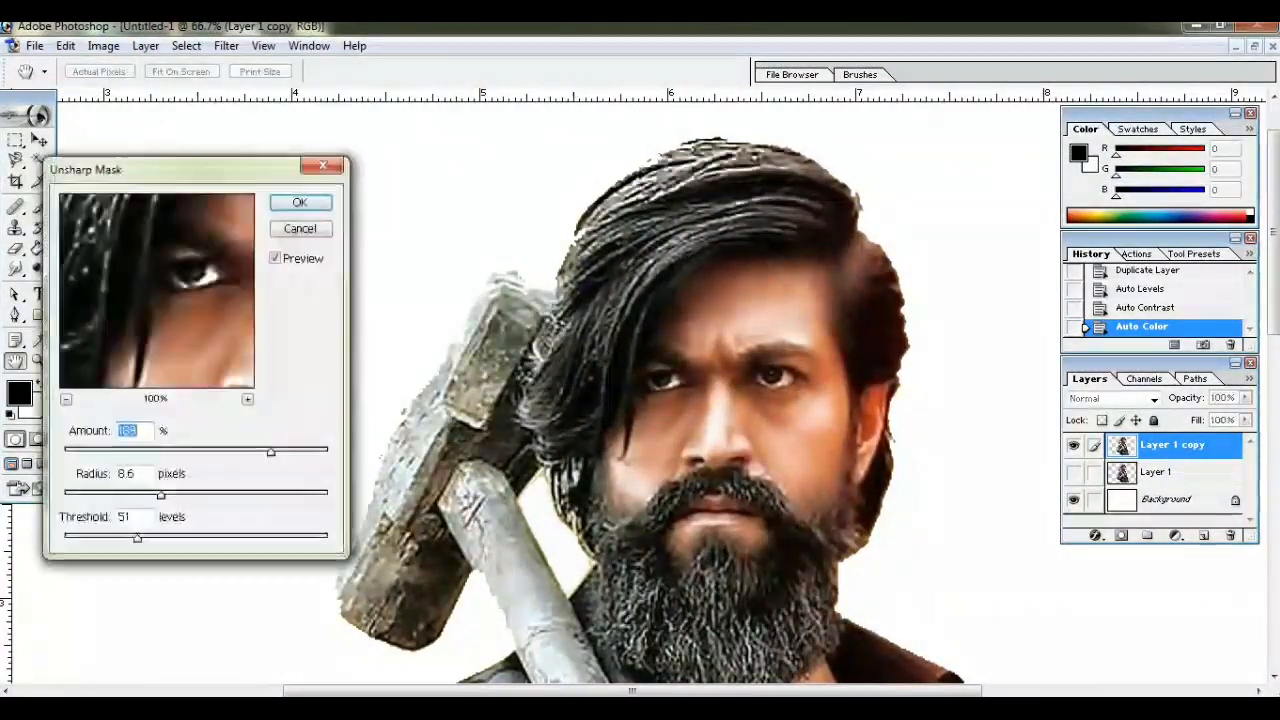
{"action": "left_click_drag", "start_coordinate": [271, 452], "coordinate": [228, 452]}
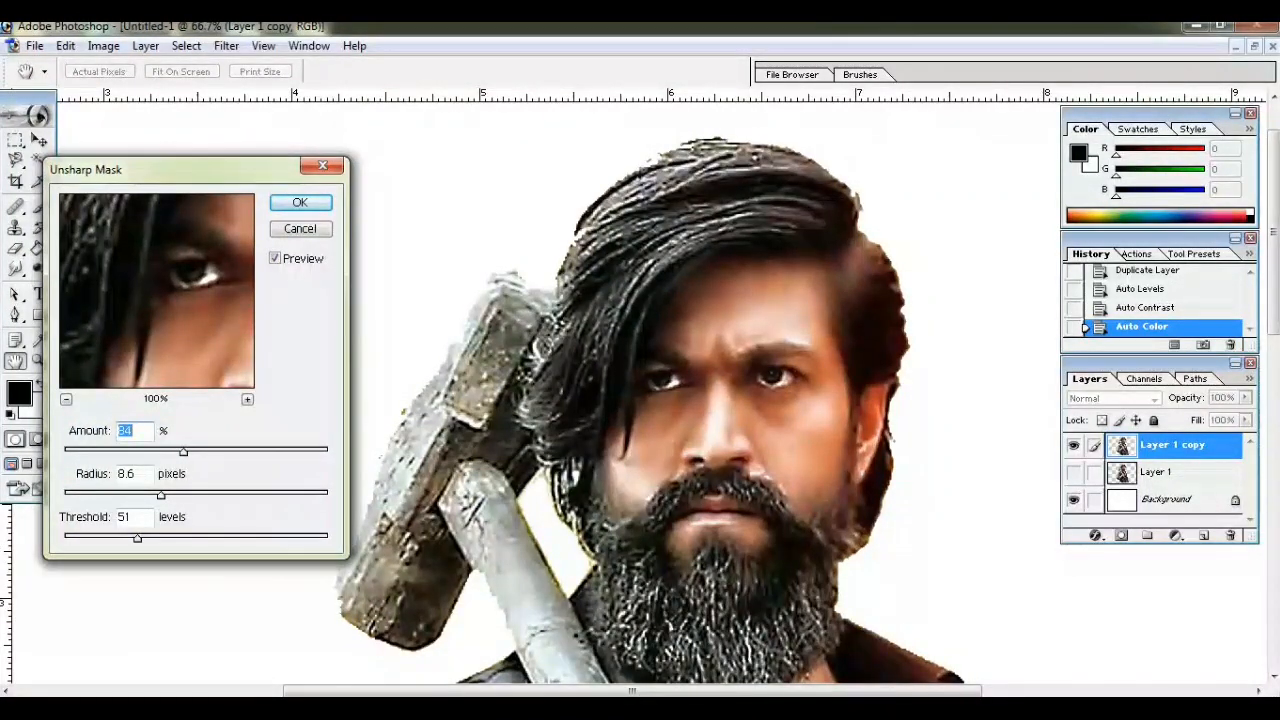
{"action": "left_click_drag", "start_coordinate": [183, 452], "coordinate": [125, 452]}
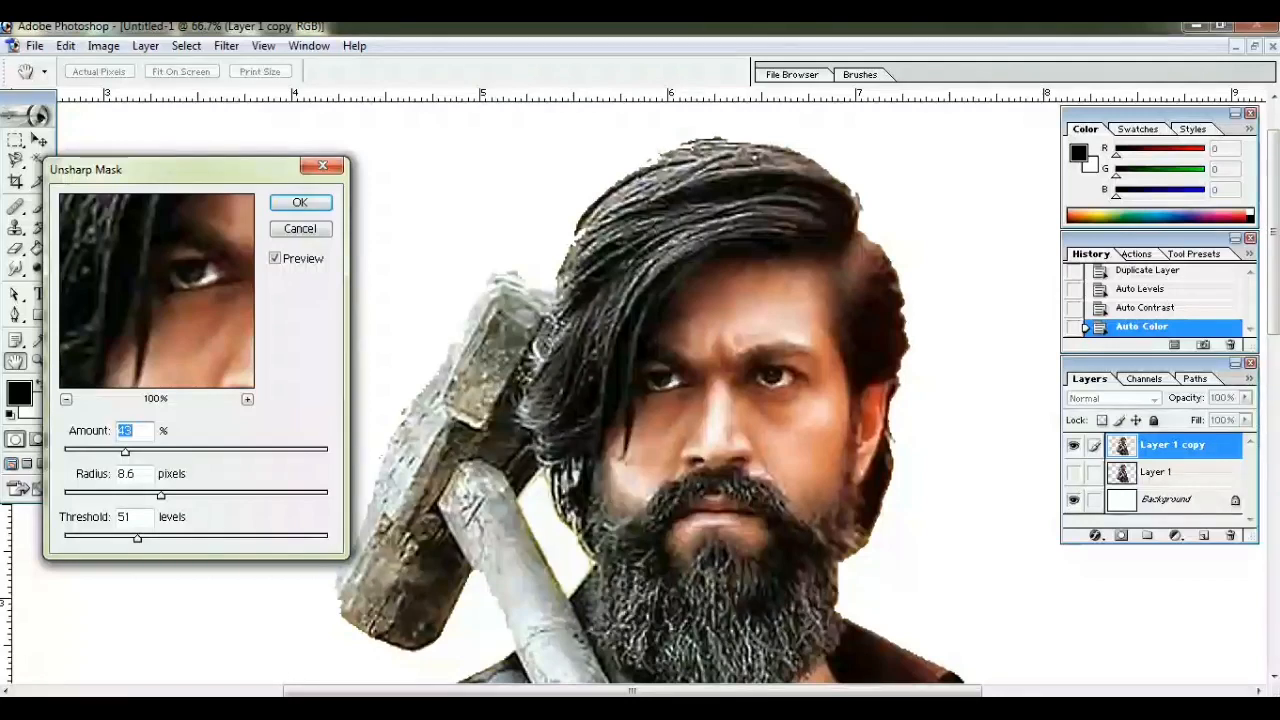
{"action": "key", "text": "Return"}
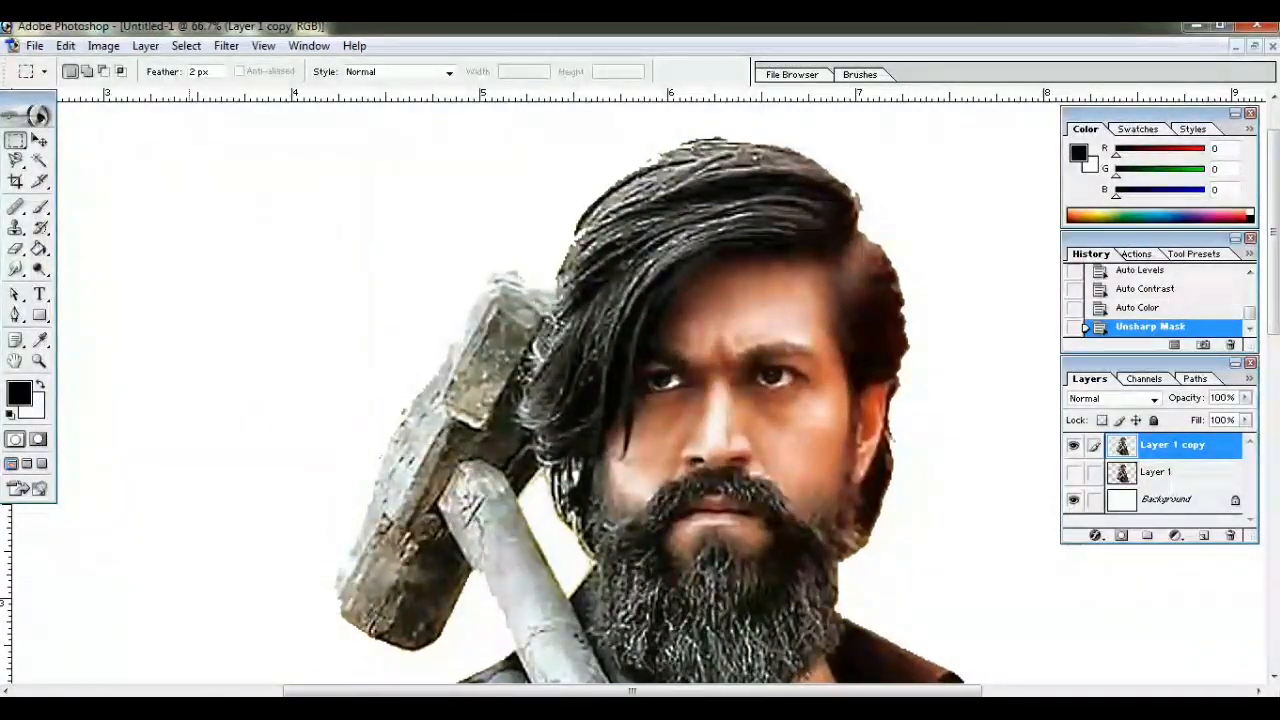
Step: Smooth the skin along the outer edge of the man's forehead with the Smudge tool
{"action": "left_click_drag", "start_coordinate": [15, 268], "coordinate": [90, 305]}
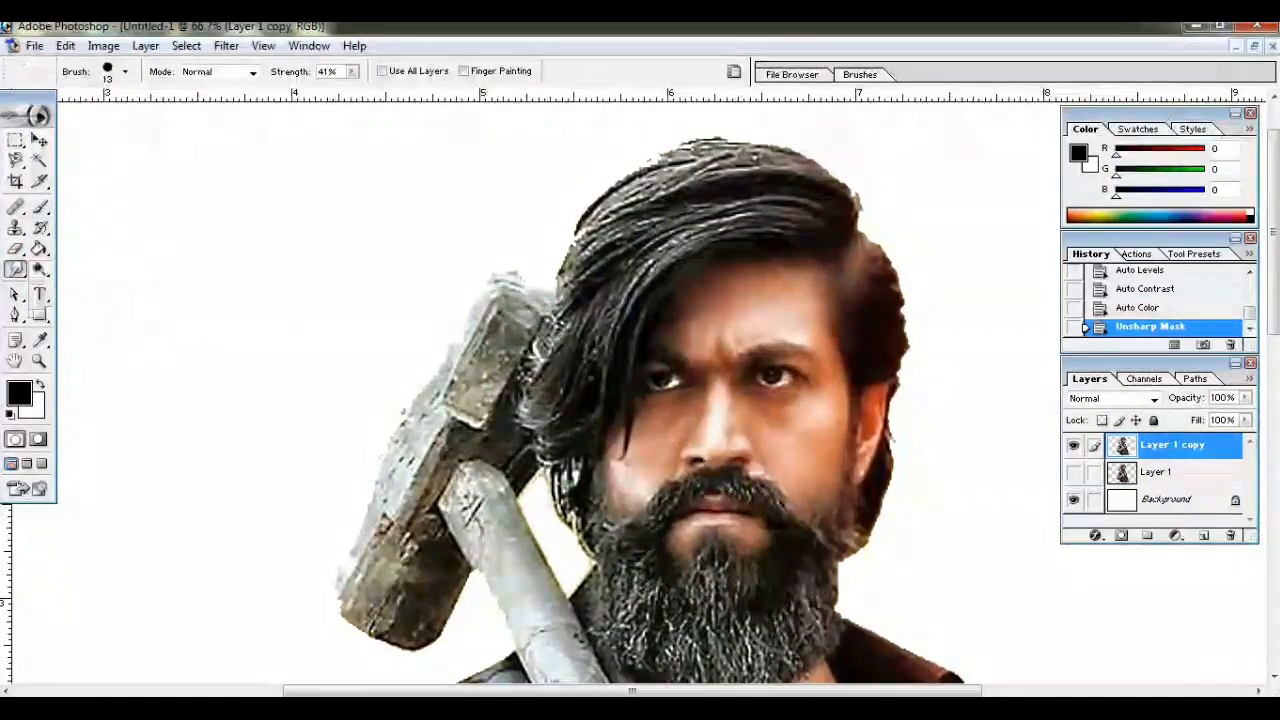
{"action": "key", "text": "ctrl+plus"}
{"action": "key", "text": "ctrl+plus"}
{"action": "key", "text": "ctrl+plus"}
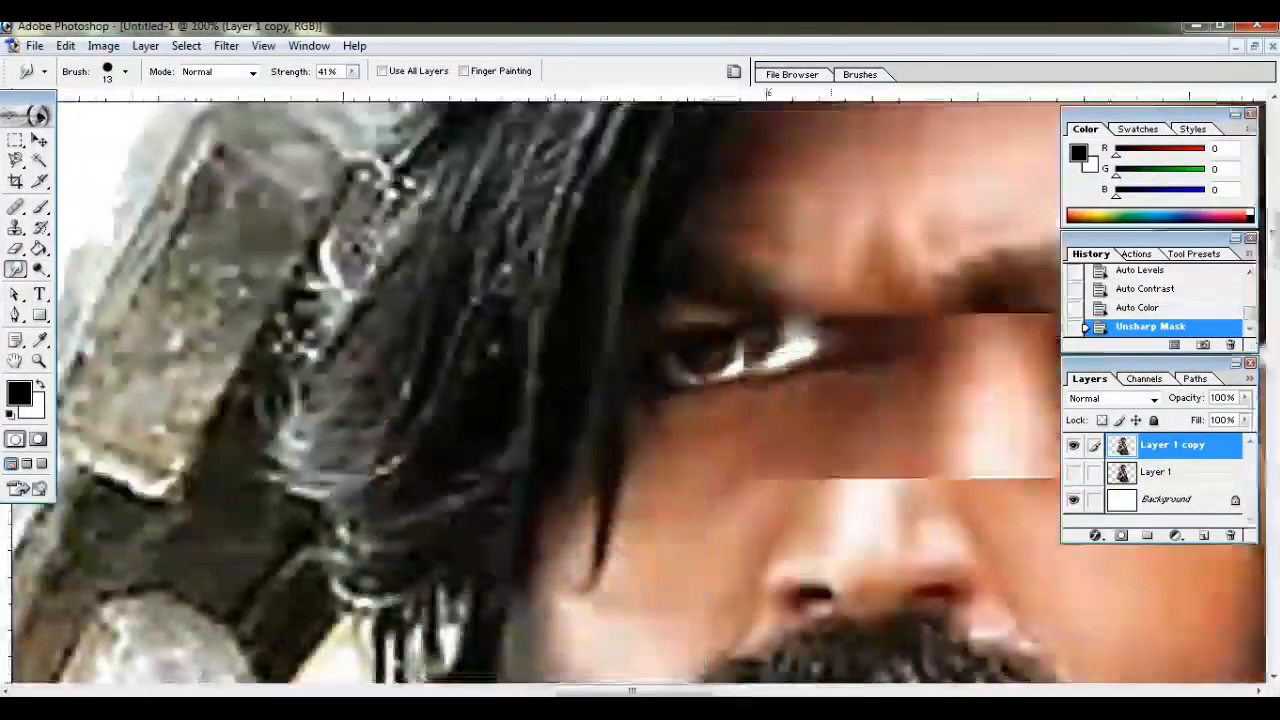
{"action": "left_click_drag", "start_coordinate": [831, 369], "coordinate": [486, 367]}
{"action": "scroll", "coordinate": [786, 411], "scroll_direction": "right", "scroll_amount": 2}
{"action": "scroll", "coordinate": [786, 411], "scroll_direction": "up", "scroll_amount": 5}
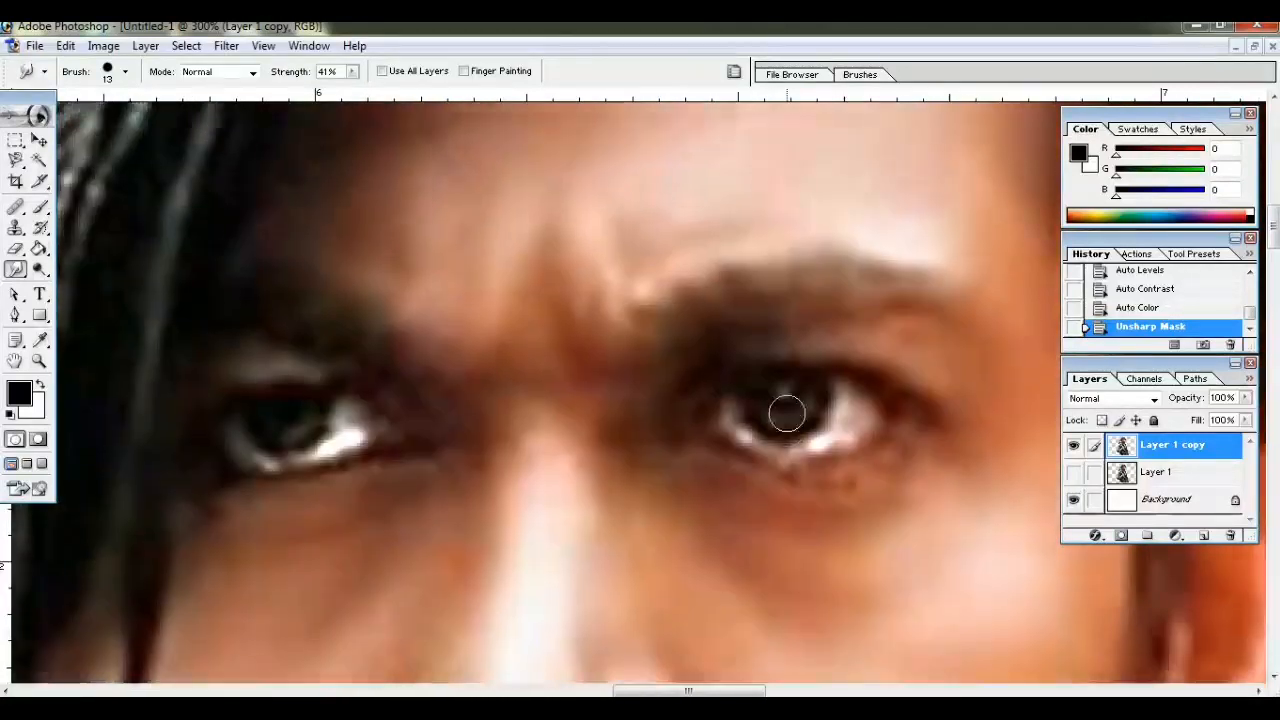
{"action": "scroll", "coordinate": [786, 400], "scroll_direction": "right", "scroll_amount": 1}
{"action": "scroll", "coordinate": [787, 407], "scroll_direction": "up", "scroll_amount": 3}
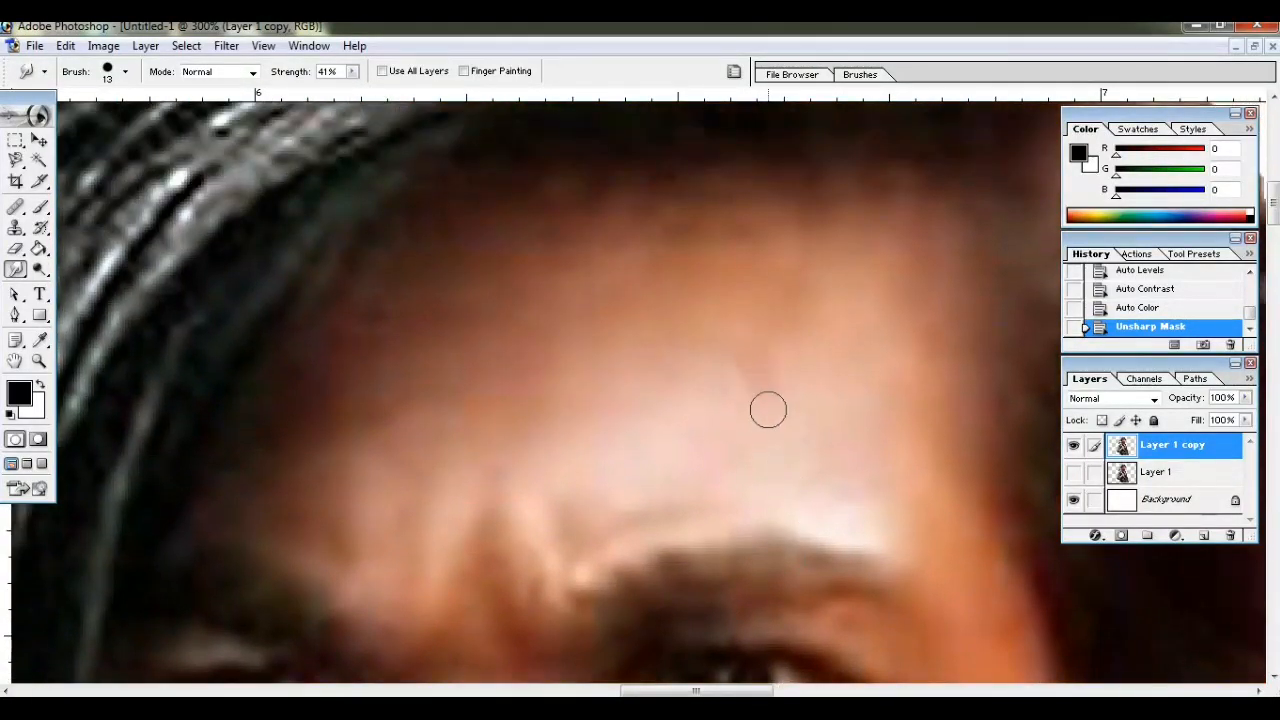
{"action": "left_click_drag", "start_coordinate": [922, 343], "coordinate": [900, 296]}
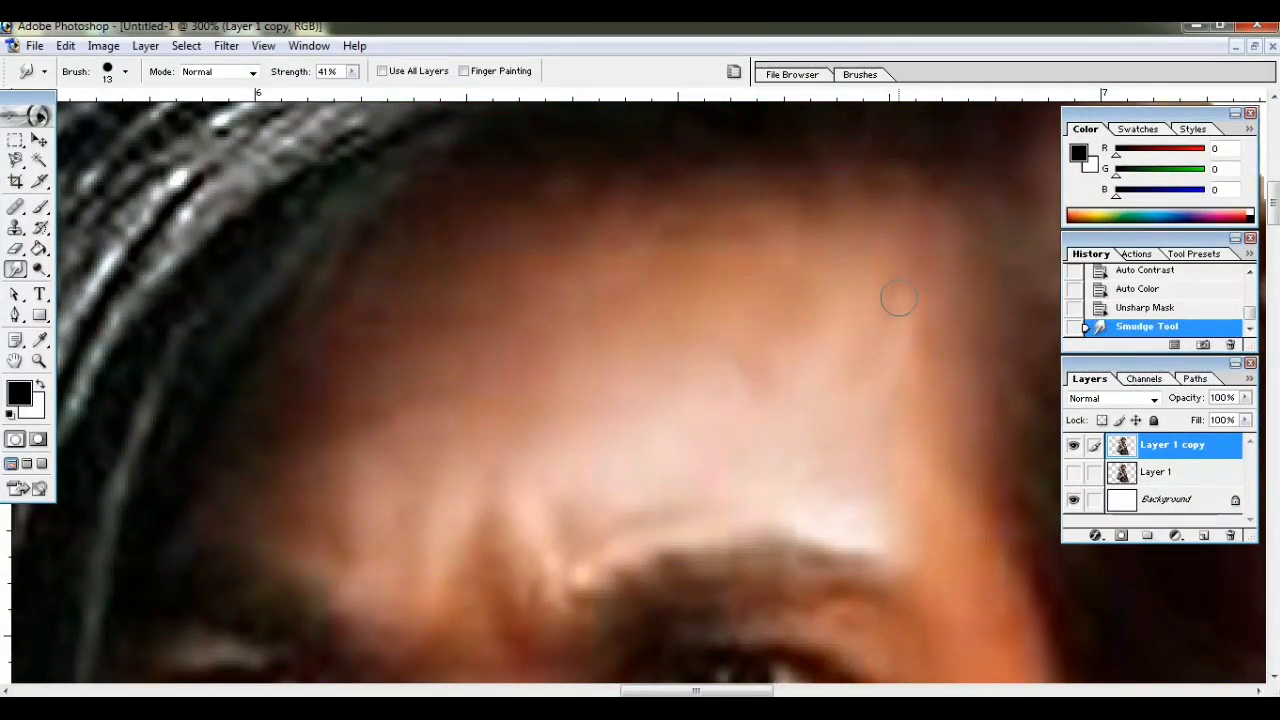
Step: Switch the Smudge tool to the three-dot brush preset and enlarge the brush to 50 px
{"action": "key", "text": "ctrl+alt+0"}
{"action": "key", "text": "ctrl+minus"}
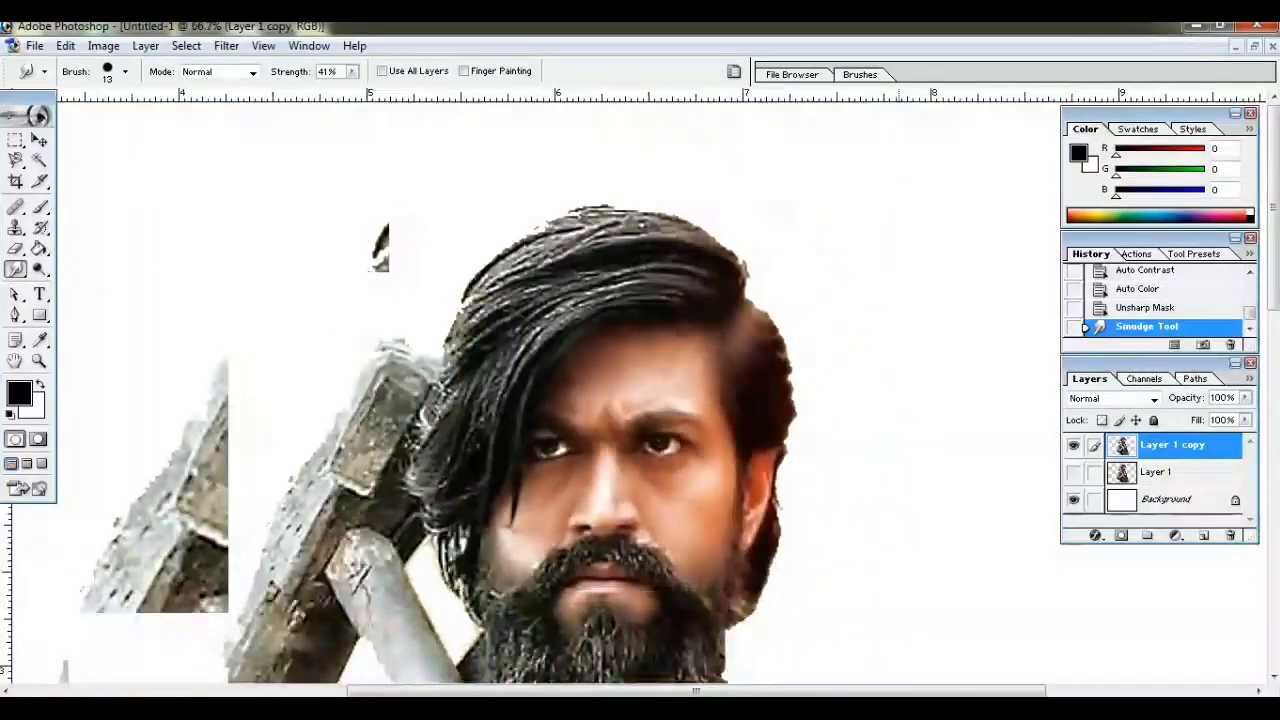
{"action": "key", "text": "ctrl+plus"}
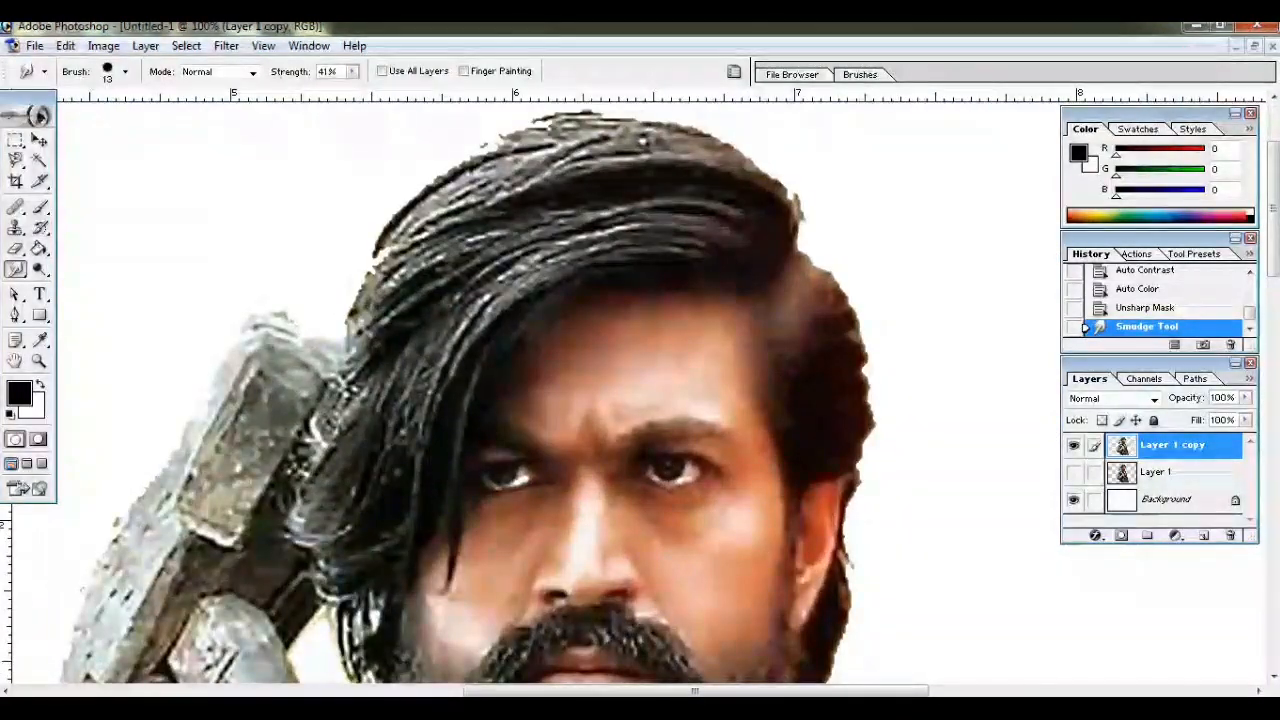
{"action": "left_click", "coordinate": [125, 71]}
{"action": "scroll", "coordinate": [320, 420], "scroll_direction": "down", "scroll_amount": 5}
{"action": "scroll", "coordinate": [320, 420], "scroll_direction": "down", "scroll_amount": 3}
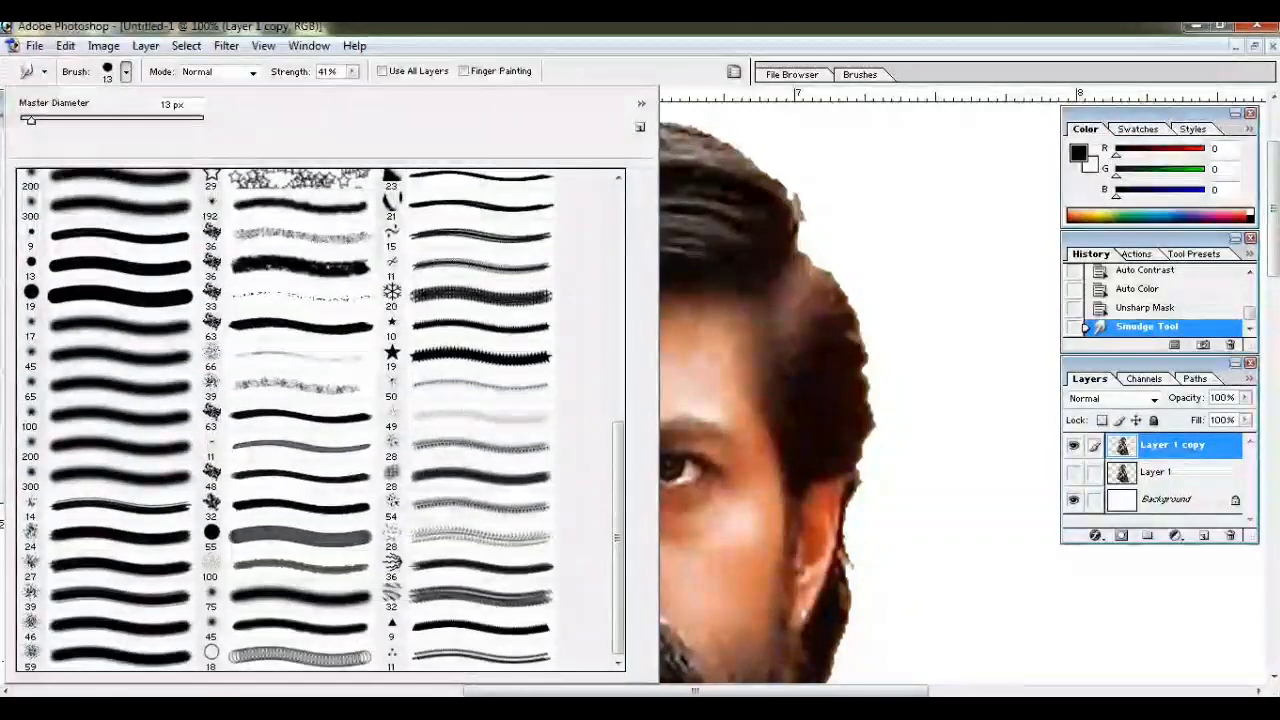
{"action": "left_click", "coordinate": [467, 656]}
{"action": "left_click", "coordinate": [729, 275]}
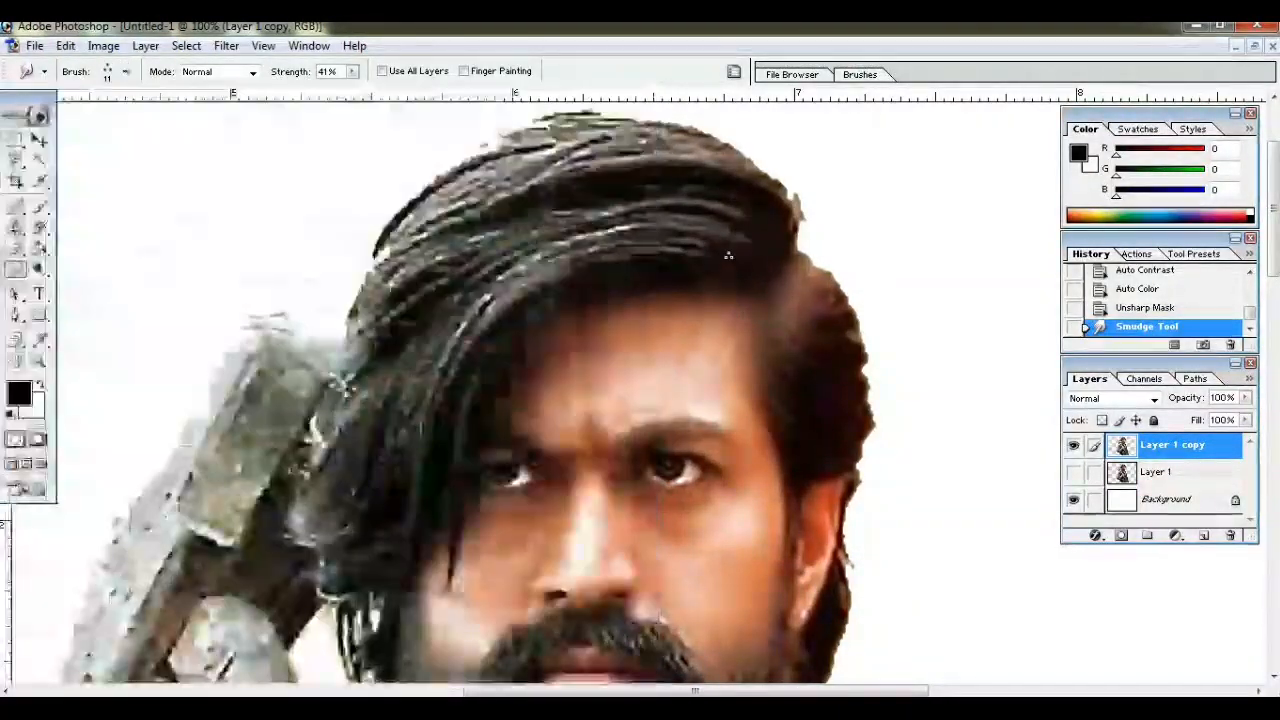
{"action": "scroll", "coordinate": [718, 269], "scroll_direction": "up", "scroll_amount": 3}
{"action": "scroll", "coordinate": [718, 269], "scroll_direction": "down", "scroll_amount": 1}
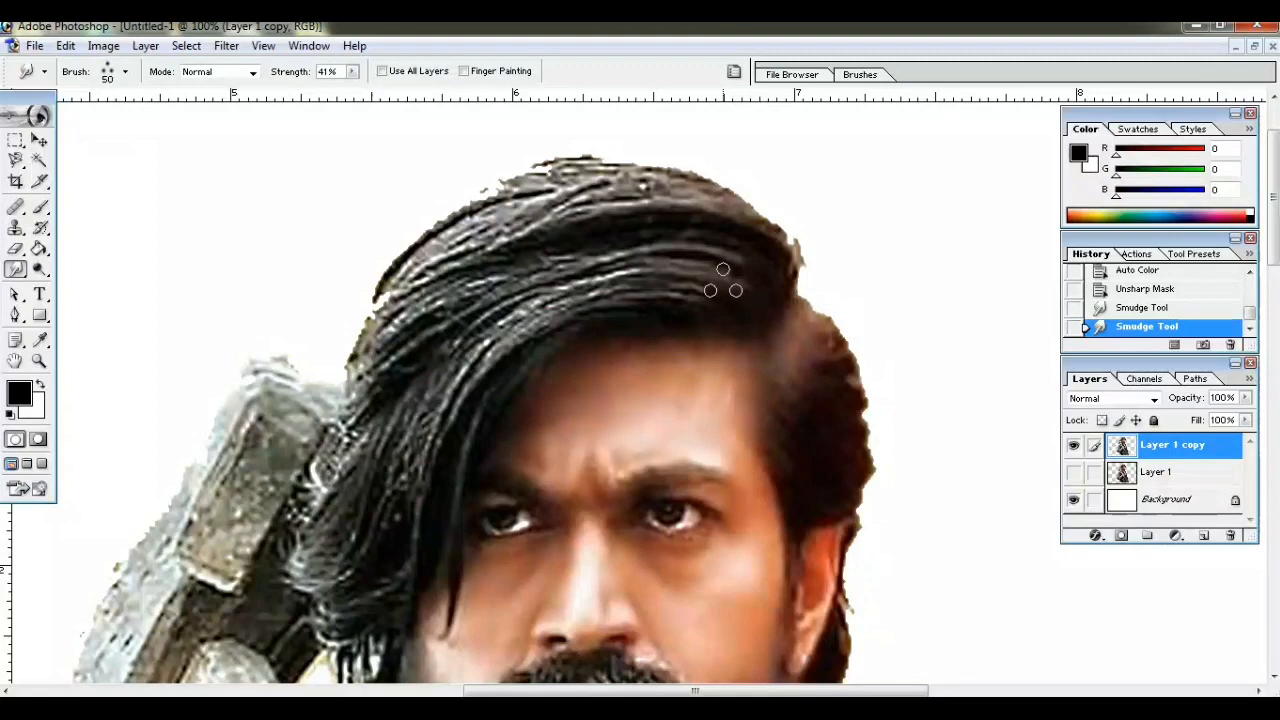
Step: Smudge the hair on top of the head and along the swept fringe into smooth strands following its direction
{"action": "scroll", "coordinate": [723, 283], "scroll_direction": "down", "scroll_amount": 1}
{"action": "left_click_drag", "start_coordinate": [683, 280], "coordinate": [560, 300]}
{"action": "left_click_drag", "start_coordinate": [440, 525], "coordinate": [438, 550]}
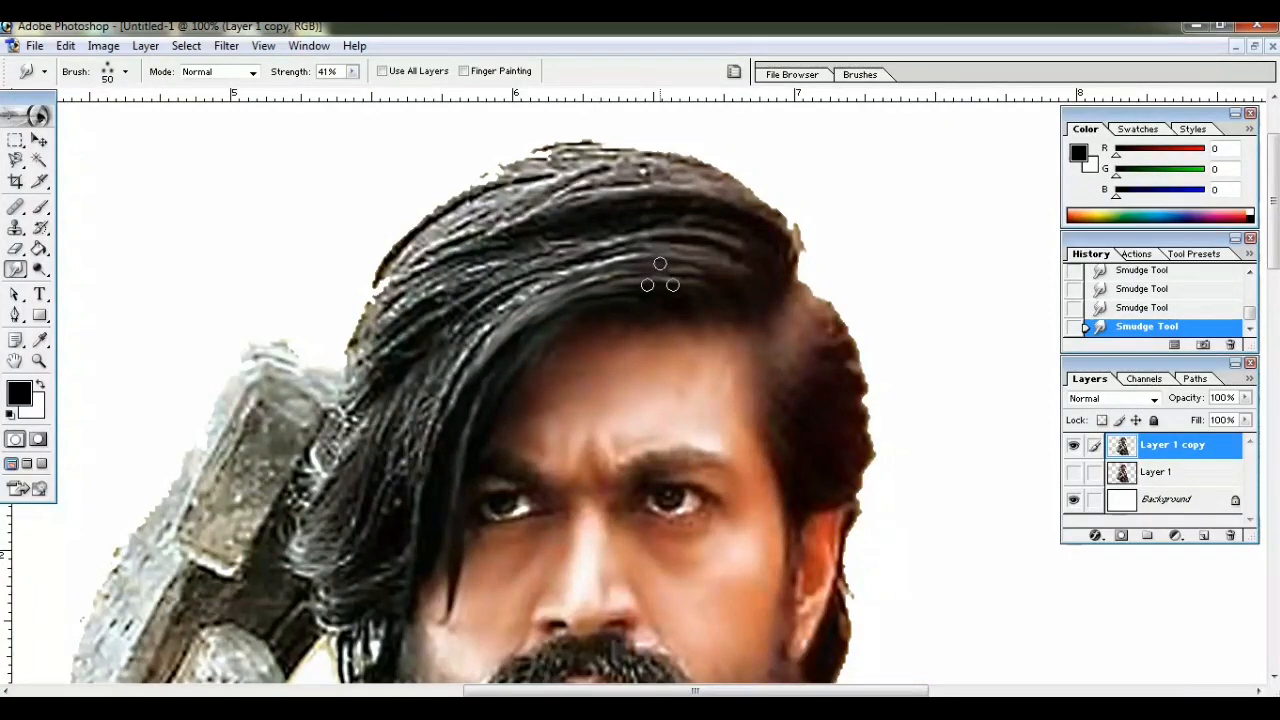
{"action": "mouse_move", "coordinate": [717, 275]}
{"action": "left_mouse_down"}
{"action": "mouse_move", "coordinate": [627, 272]}
{"action": "mouse_move", "coordinate": [560, 288]}
{"action": "left_mouse_up"}
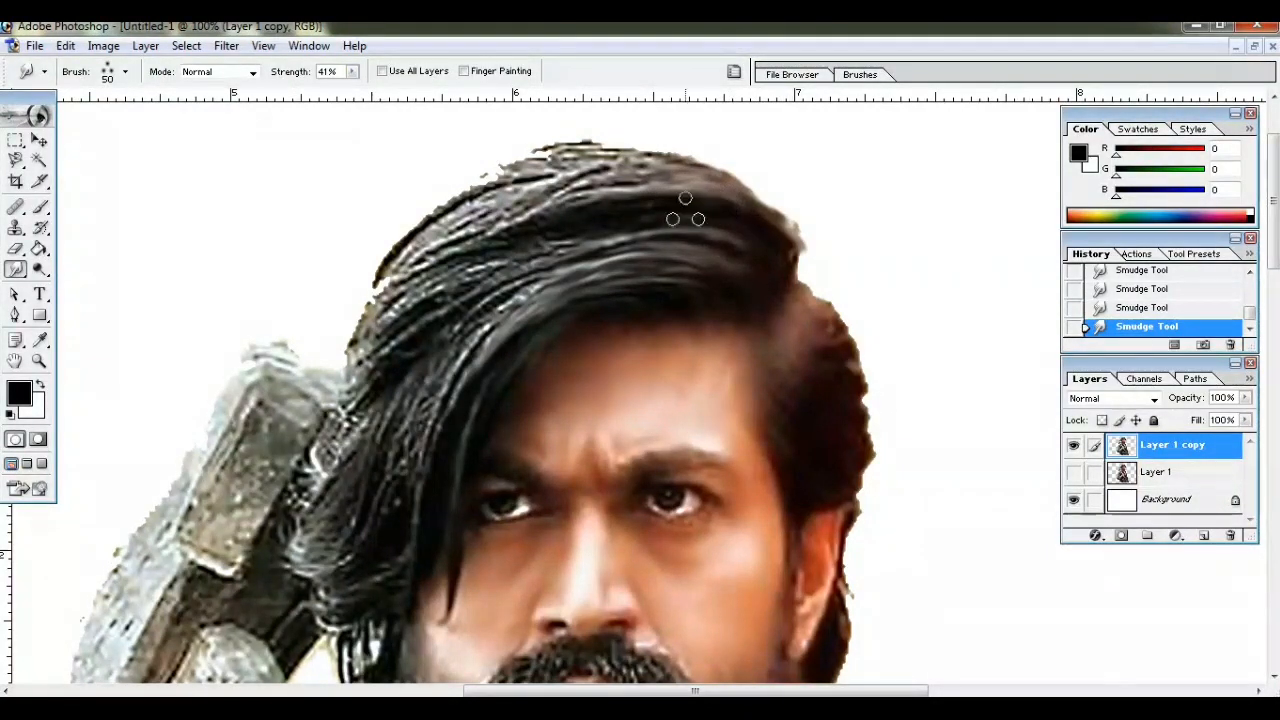
{"action": "mouse_move", "coordinate": [500, 210]}
{"action": "left_mouse_down"}
{"action": "mouse_move", "coordinate": [445, 210]}
{"action": "mouse_move", "coordinate": [580, 149]}
{"action": "mouse_move", "coordinate": [449, 194]}
{"action": "mouse_move", "coordinate": [637, 144]}
{"action": "mouse_move", "coordinate": [400, 335]}
{"action": "mouse_move", "coordinate": [340, 346]}
{"action": "mouse_move", "coordinate": [418, 252]}
{"action": "mouse_move", "coordinate": [370, 300]}
{"action": "left_mouse_up"}
{"action": "mouse_move", "coordinate": [510, 295]}
{"action": "left_mouse_down"}
{"action": "mouse_move", "coordinate": [378, 413]}
{"action": "mouse_move", "coordinate": [428, 327]}
{"action": "mouse_move", "coordinate": [339, 447]}
{"action": "mouse_move", "coordinate": [377, 333]}
{"action": "mouse_move", "coordinate": [350, 395]}
{"action": "left_mouse_up"}
{"action": "scroll", "coordinate": [362, 385], "scroll_direction": "down", "scroll_amount": 3}
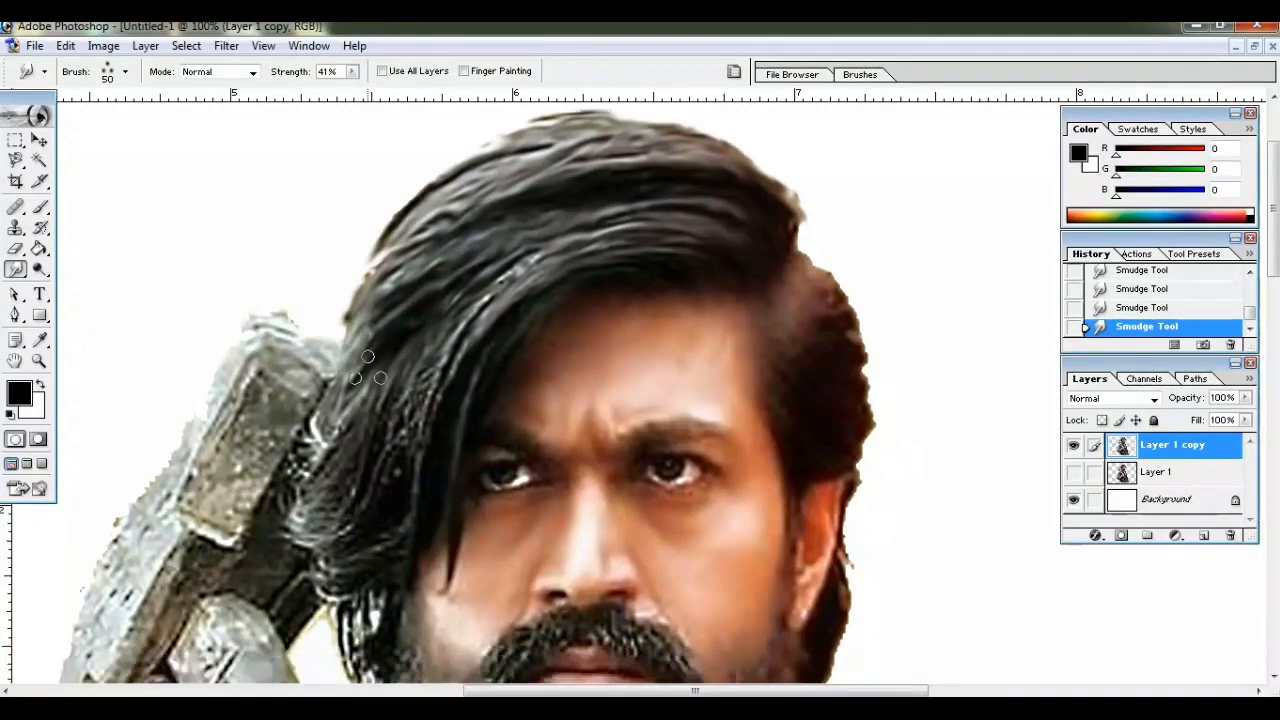
Step: Smudge the hair locks hanging beside the hammer and down behind the cheek into soft strands
{"action": "key", "text": "ctrl+minus"}
{"action": "key", "text": "ctrl+plus"}
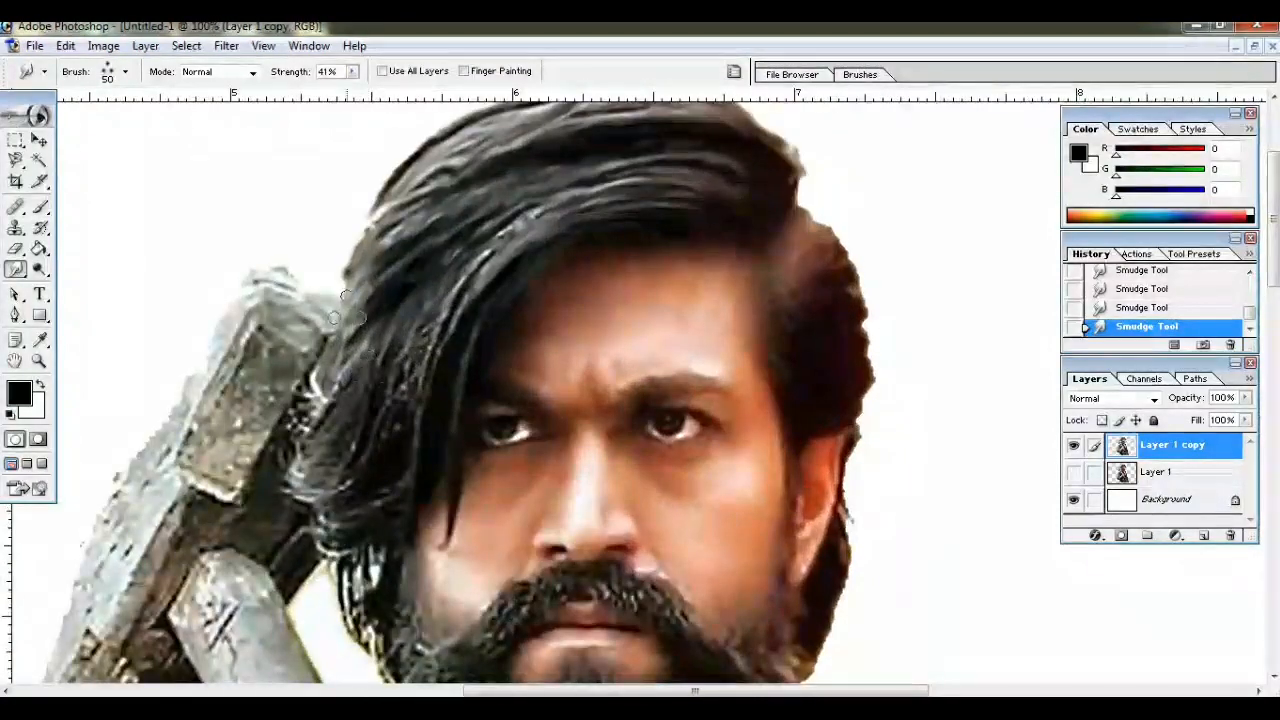
{"action": "left_click_drag", "start_coordinate": [410, 350], "coordinate": [389, 424]}
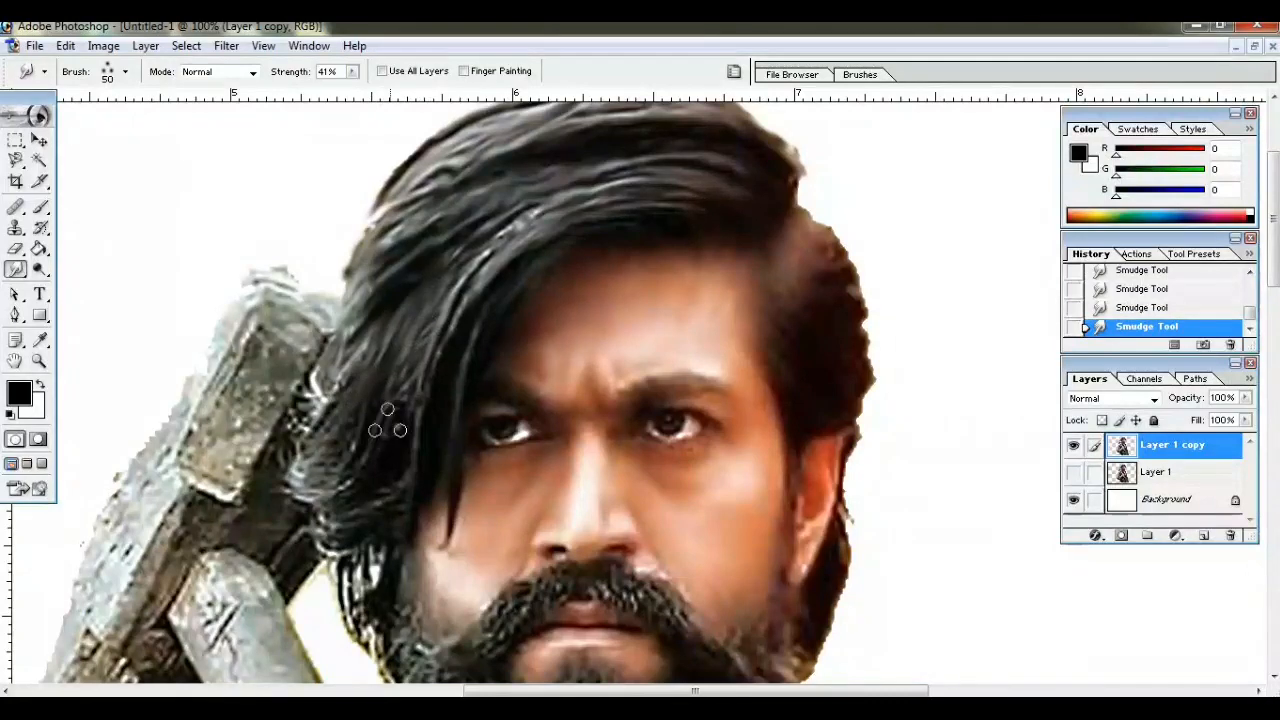
{"action": "mouse_move", "coordinate": [431, 365]}
{"action": "left_mouse_down"}
{"action": "mouse_move", "coordinate": [355, 513]}
{"action": "mouse_move", "coordinate": [308, 556]}
{"action": "left_mouse_up"}
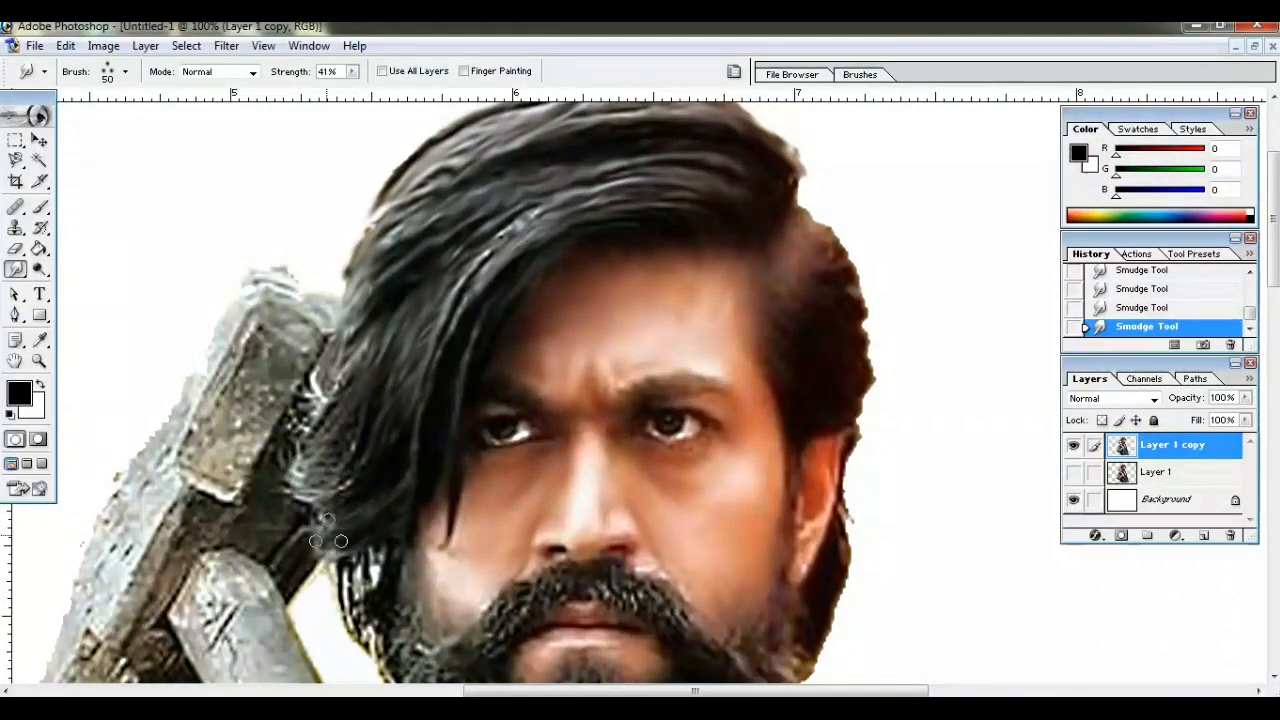
{"action": "left_click_drag", "start_coordinate": [354, 468], "coordinate": [282, 486]}
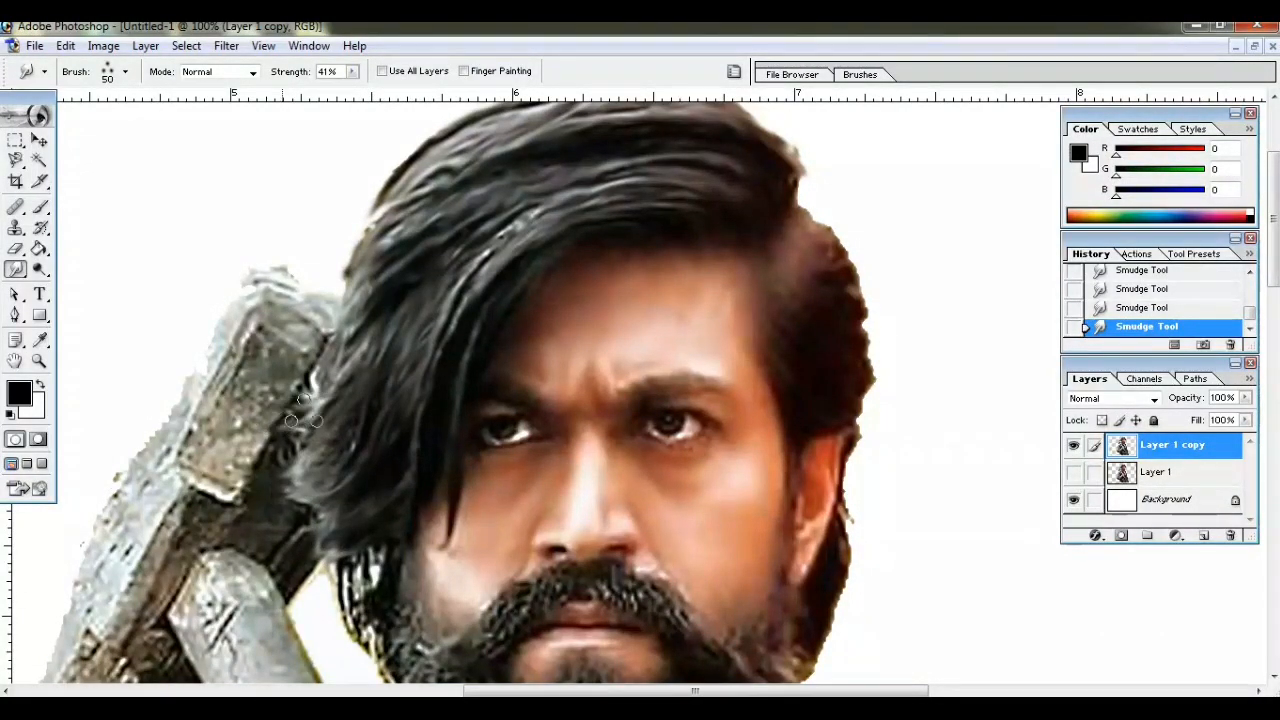
{"action": "scroll", "coordinate": [340, 395], "scroll_direction": "down", "scroll_amount": 5}
{"action": "left_click_drag", "start_coordinate": [369, 385], "coordinate": [384, 472]}
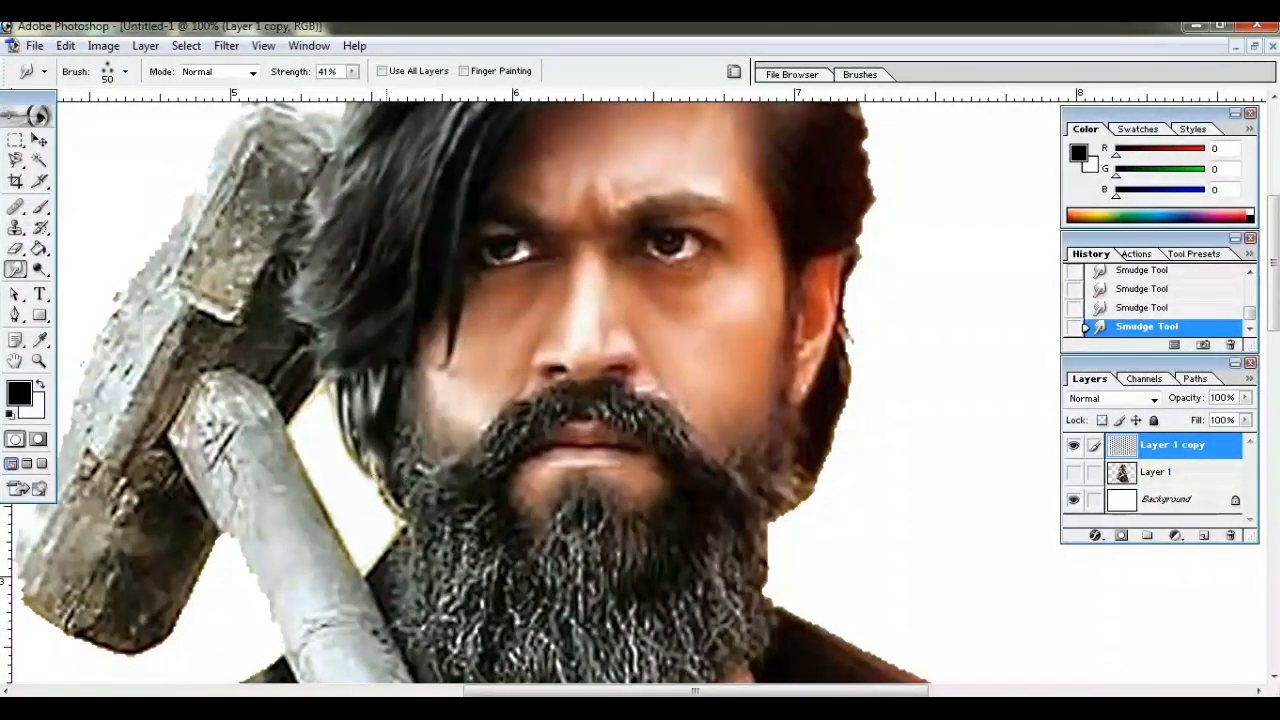
Step: Smudge the beard from the cheek across the chin with the 50 px three-dot brush to blend its coarse hairs
{"action": "scroll", "coordinate": [380, 390], "scroll_direction": "down", "scroll_amount": 3}
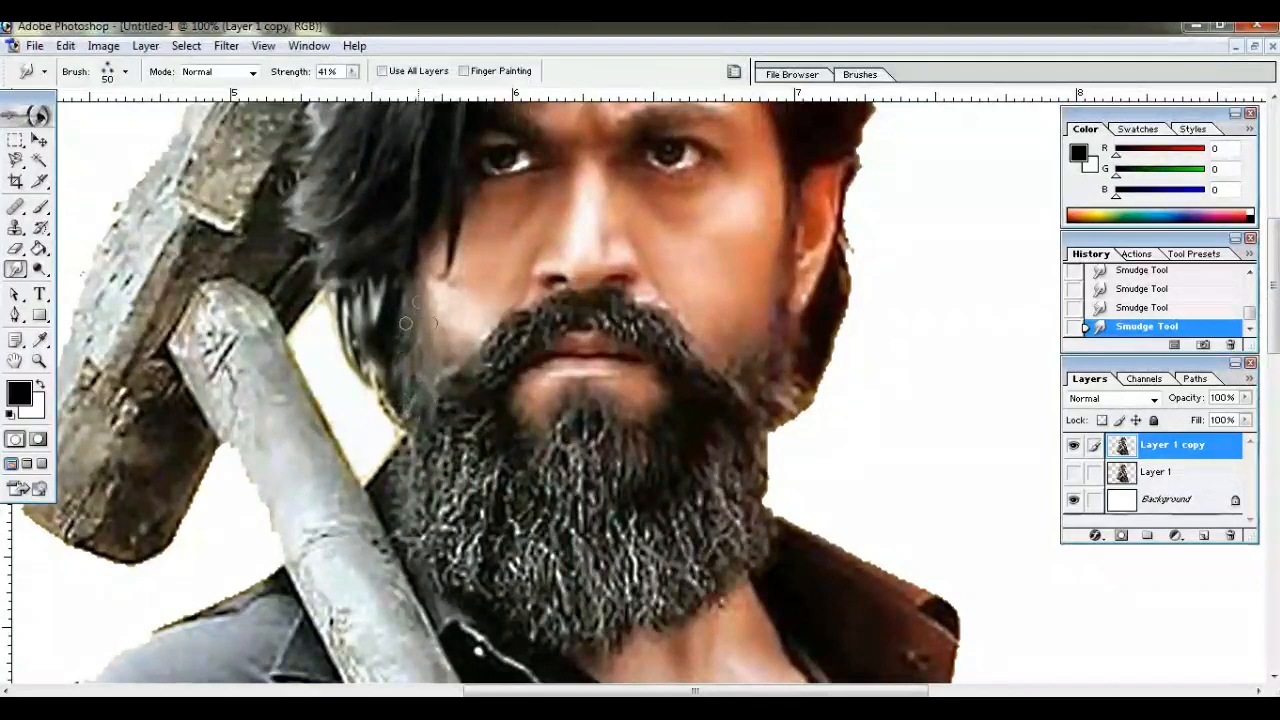
{"action": "scroll", "coordinate": [446, 390], "scroll_direction": "down", "scroll_amount": 3}
{"action": "scroll", "coordinate": [446, 390], "scroll_direction": "up", "scroll_amount": 2}
{"action": "mouse_move", "coordinate": [443, 390]}
{"action": "left_mouse_down"}
{"action": "mouse_move", "coordinate": [421, 454]}
{"action": "mouse_move", "coordinate": [451, 374]}
{"action": "mouse_move", "coordinate": [409, 504]}
{"action": "mouse_move", "coordinate": [457, 417]}
{"action": "mouse_move", "coordinate": [442, 512]}
{"action": "mouse_move", "coordinate": [477, 434]}
{"action": "mouse_move", "coordinate": [477, 514]}
{"action": "mouse_move", "coordinate": [497, 442]}
{"action": "mouse_move", "coordinate": [488, 506]}
{"action": "mouse_move", "coordinate": [496, 437]}
{"action": "mouse_move", "coordinate": [498, 530]}
{"action": "mouse_move", "coordinate": [494, 483]}
{"action": "mouse_move", "coordinate": [446, 545]}
{"action": "mouse_move", "coordinate": [498, 493]}
{"action": "mouse_move", "coordinate": [491, 588]}
{"action": "mouse_move", "coordinate": [506, 513]}
{"action": "mouse_move", "coordinate": [513, 592]}
{"action": "mouse_move", "coordinate": [543, 509]}
{"action": "mouse_move", "coordinate": [560, 623]}
{"action": "mouse_move", "coordinate": [569, 551]}
{"action": "mouse_move", "coordinate": [578, 595]}
{"action": "mouse_move", "coordinate": [591, 558]}
{"action": "mouse_move", "coordinate": [620, 606]}
{"action": "mouse_move", "coordinate": [631, 519]}
{"action": "mouse_move", "coordinate": [650, 558]}
{"action": "mouse_move", "coordinate": [666, 475]}
{"action": "mouse_move", "coordinate": [693, 579]}
{"action": "mouse_move", "coordinate": [705, 521]}
{"action": "mouse_move", "coordinate": [708, 554]}
{"action": "mouse_move", "coordinate": [742, 467]}
{"action": "mouse_move", "coordinate": [749, 509]}
{"action": "mouse_move", "coordinate": [738, 412]}
{"action": "mouse_move", "coordinate": [714, 431]}
{"action": "mouse_move", "coordinate": [702, 497]}
{"action": "mouse_move", "coordinate": [702, 458]}
{"action": "mouse_move", "coordinate": [682, 485]}
{"action": "mouse_move", "coordinate": [662, 476]}
{"action": "mouse_move", "coordinate": [649, 505]}
{"action": "mouse_move", "coordinate": [638, 455]}
{"action": "mouse_move", "coordinate": [624, 506]}
{"action": "mouse_move", "coordinate": [591, 430]}
{"action": "left_mouse_up"}
{"action": "mouse_move", "coordinate": [571, 435]}
{"action": "left_mouse_down"}
{"action": "mouse_move", "coordinate": [553, 412]}
{"action": "mouse_move", "coordinate": [508, 474]}
{"action": "mouse_move", "coordinate": [560, 470]}
{"action": "mouse_move", "coordinate": [575, 505]}
{"action": "left_mouse_up"}
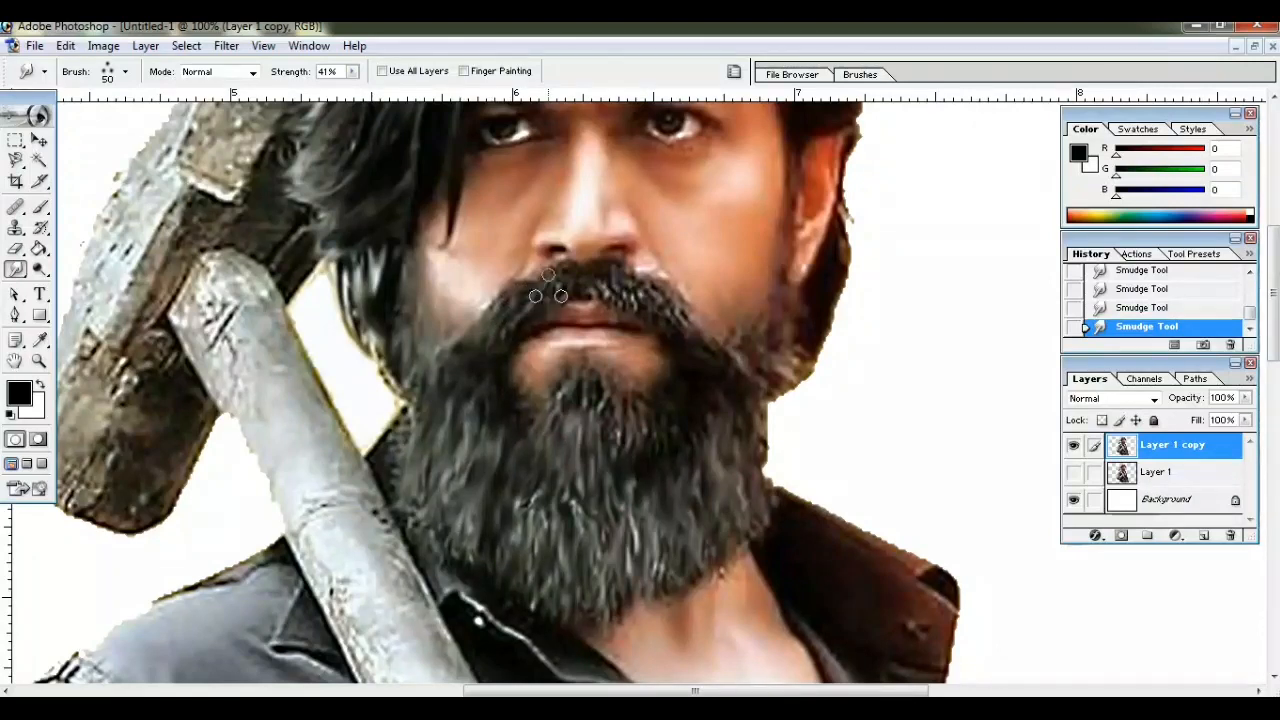
Step: Smudge the moustache hairs above the lips, reducing the three-dot brush to 20 px for the fine strands
{"action": "mouse_move", "coordinate": [607, 275]}
{"action": "left_mouse_down"}
{"action": "mouse_move", "coordinate": [642, 275]}
{"action": "mouse_move", "coordinate": [652, 292]}
{"action": "mouse_move", "coordinate": [630, 281]}
{"action": "mouse_move", "coordinate": [629, 294]}
{"action": "mouse_move", "coordinate": [585, 280]}
{"action": "left_mouse_up"}
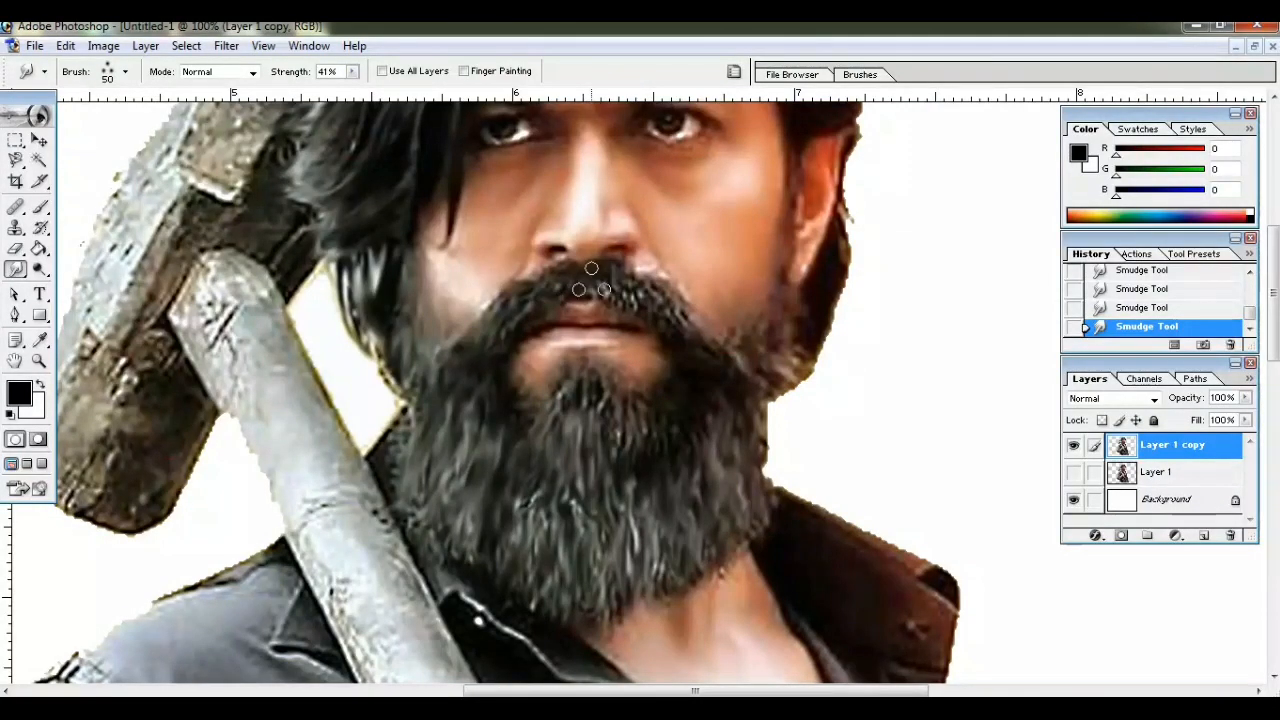
{"action": "key", "text": "ctrl+plus"}
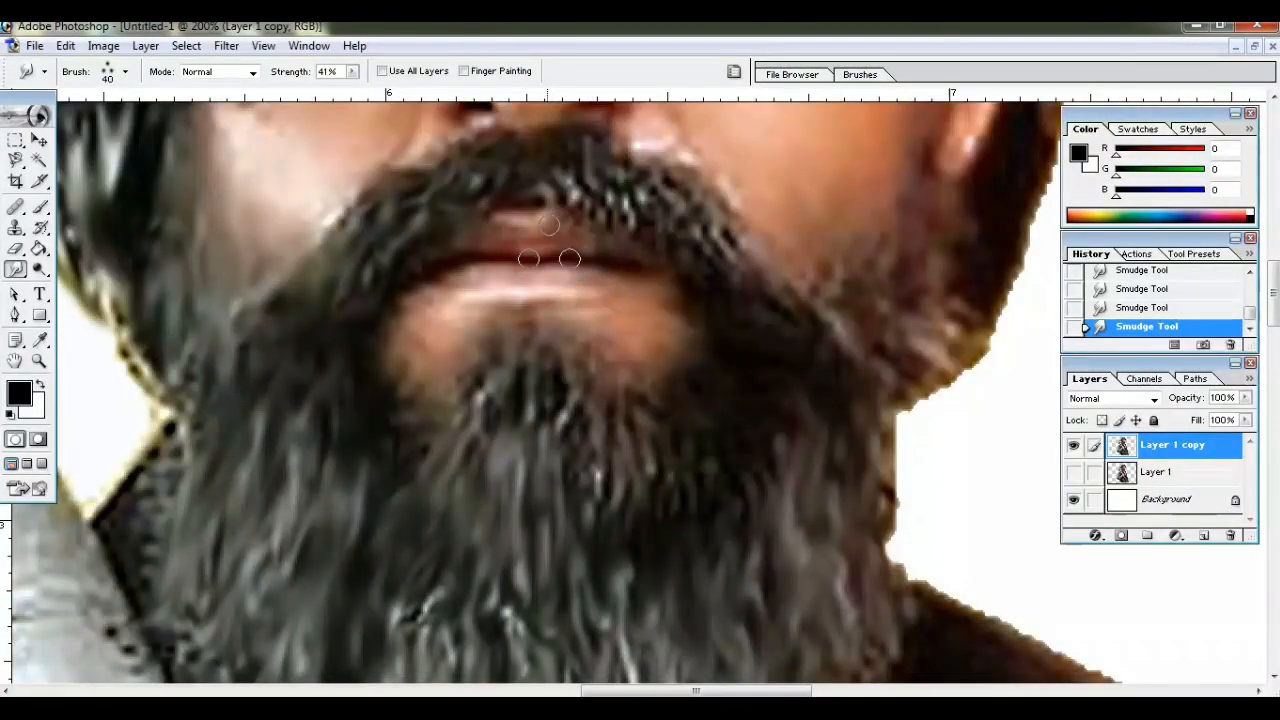
{"action": "mouse_move", "coordinate": [580, 163]}
{"action": "left_mouse_down"}
{"action": "mouse_move", "coordinate": [595, 200]}
{"action": "mouse_move", "coordinate": [615, 181]}
{"action": "mouse_move", "coordinate": [621, 204]}
{"action": "mouse_move", "coordinate": [637, 188]}
{"action": "mouse_move", "coordinate": [664, 226]}
{"action": "left_mouse_up"}
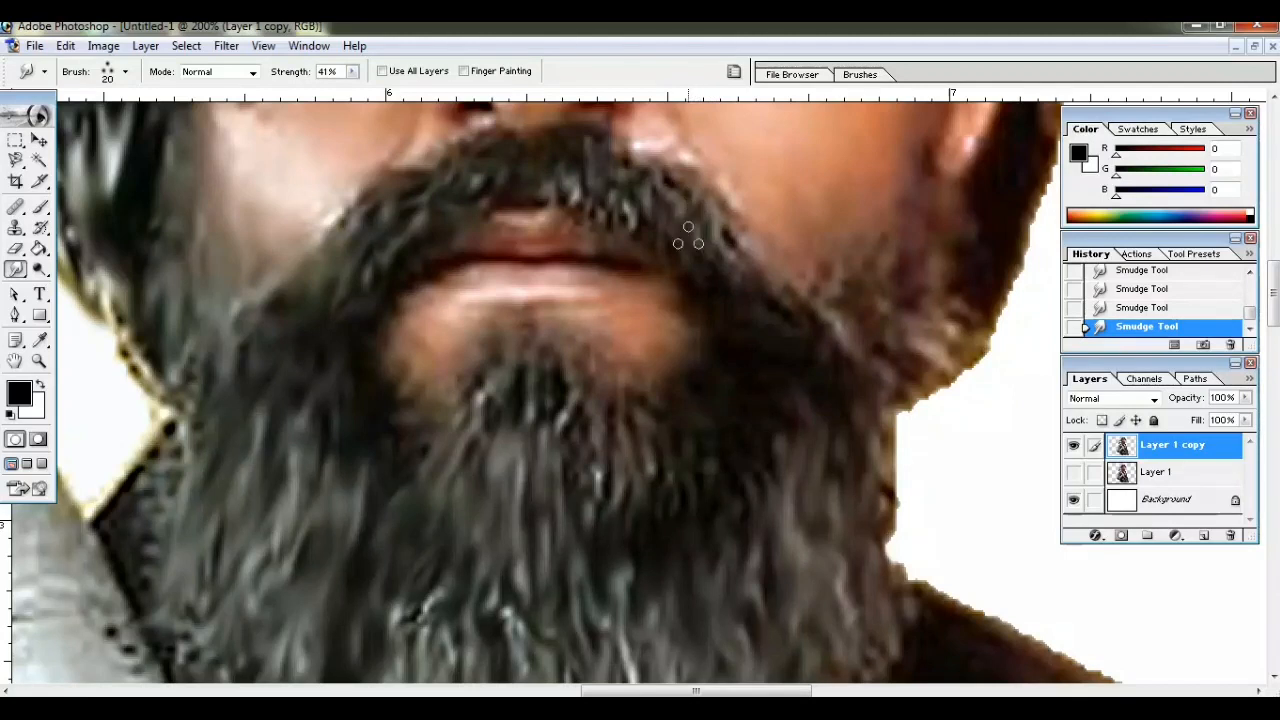
Step: Smudge the beard below the lower lip and along the jaw near the ear with a 40 px three-dot brush
{"action": "key", "text": "ctrl+minus"}
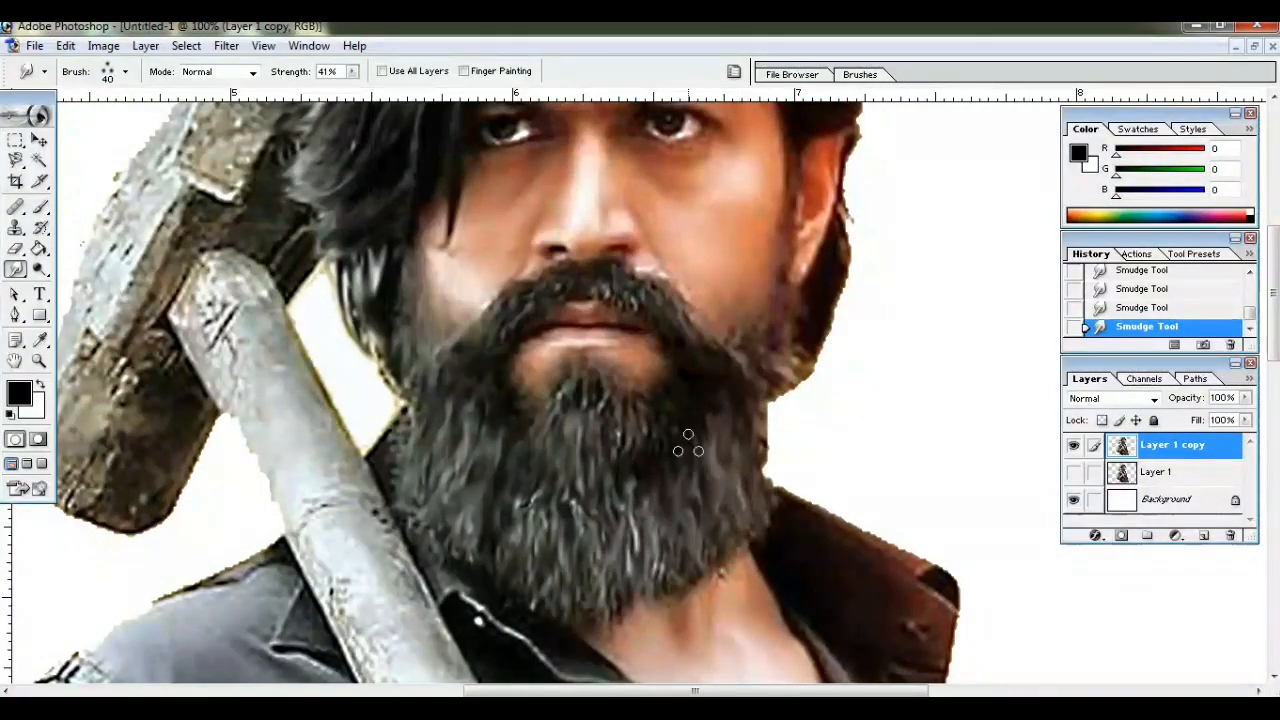
{"action": "left_click_drag", "start_coordinate": [619, 396], "coordinate": [583, 386]}
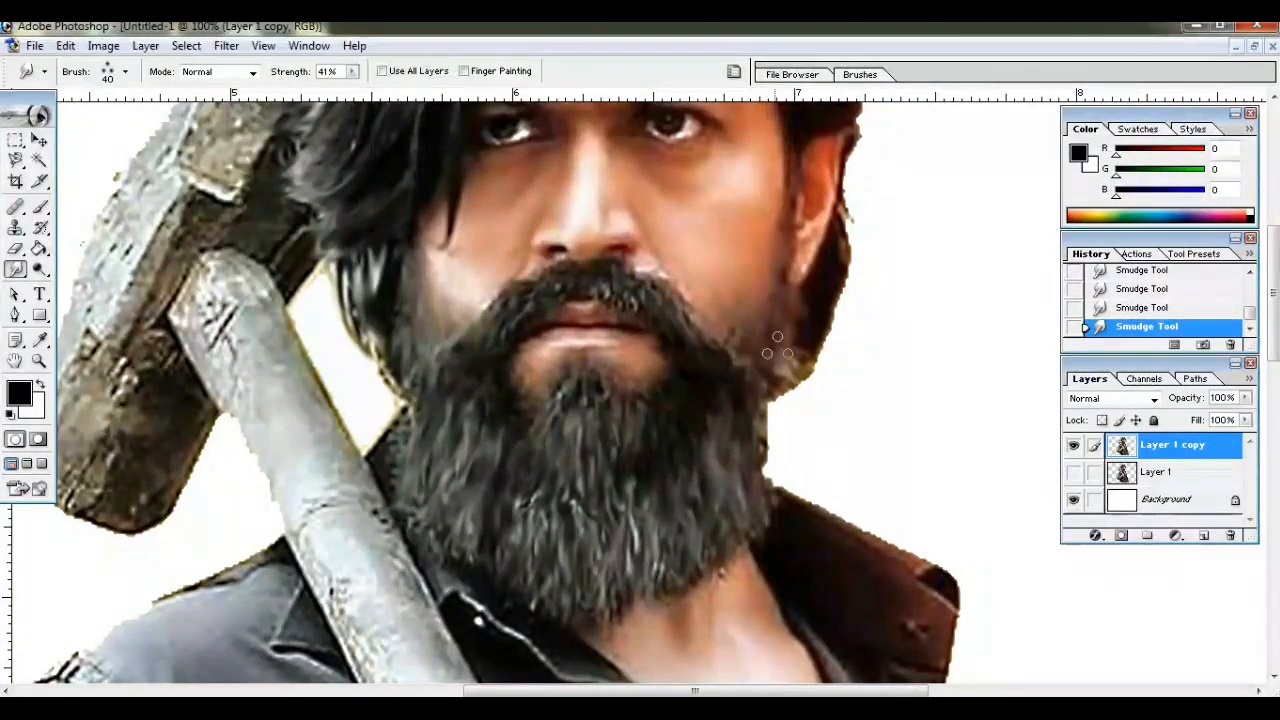
{"action": "scroll", "coordinate": [813, 298], "scroll_direction": "up", "scroll_amount": 6}
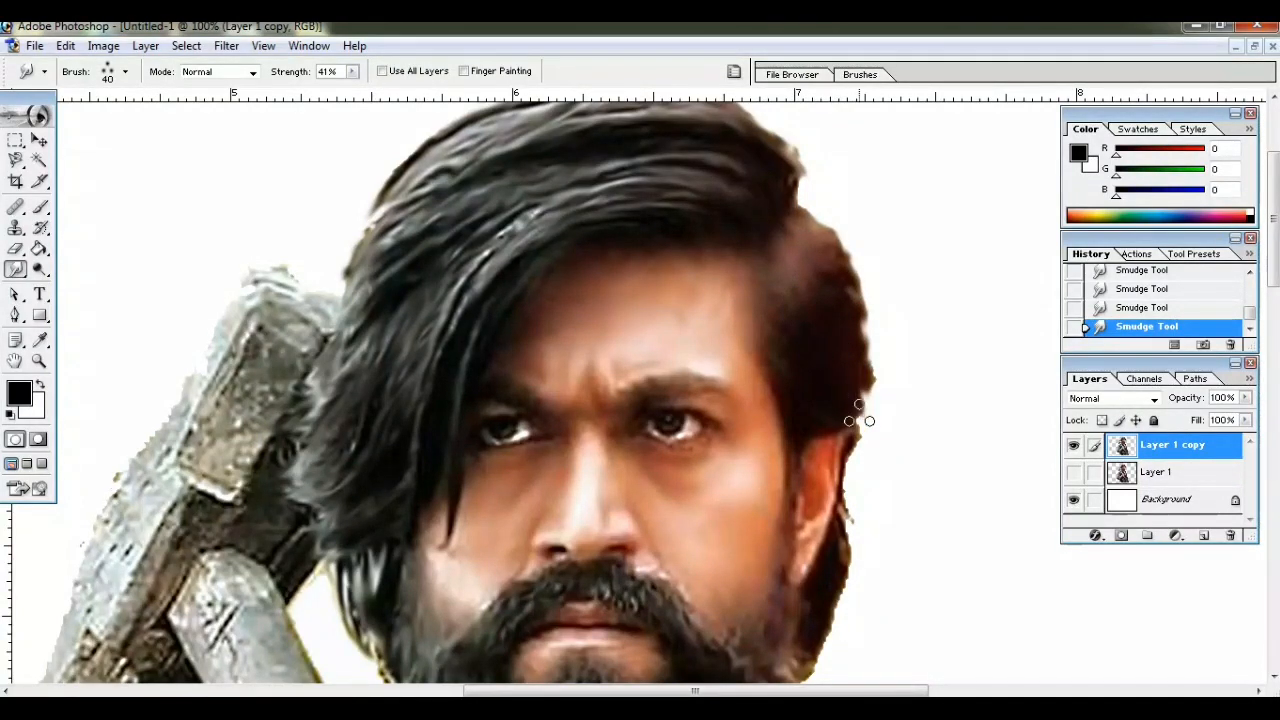
Step: Smudge the eyebrow hairs above the eye with the three-dot brush reduced to 20 px
{"action": "key", "text": "ctrl+minus"}
{"action": "key", "text": "ctrl+minus"}
{"action": "key", "text": "ctrl+minus"}
{"action": "key", "text": "ctrl+minus"}
{"action": "key", "text": "ctrl+minus"}
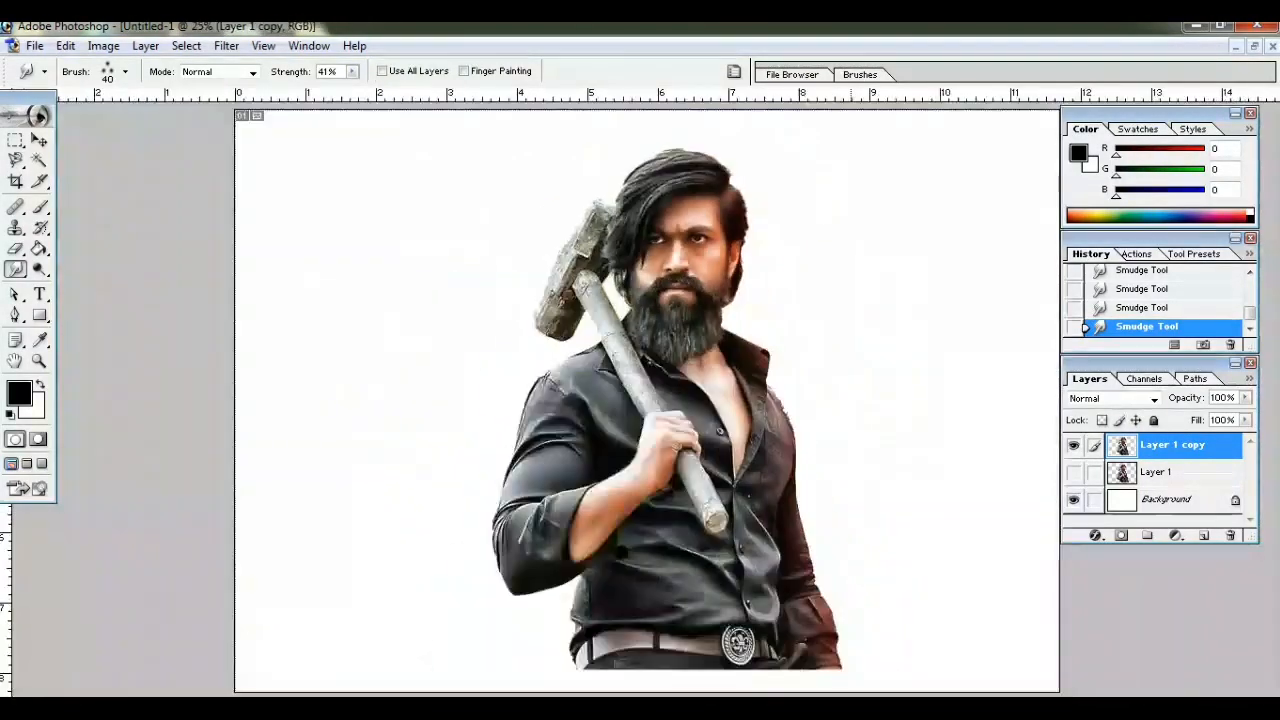
{"action": "key", "text": "ctrl+plus"}
{"action": "key", "text": "ctrl+plus"}
{"action": "key", "text": "ctrl+plus"}
{"action": "key", "text": "ctrl+plus"}
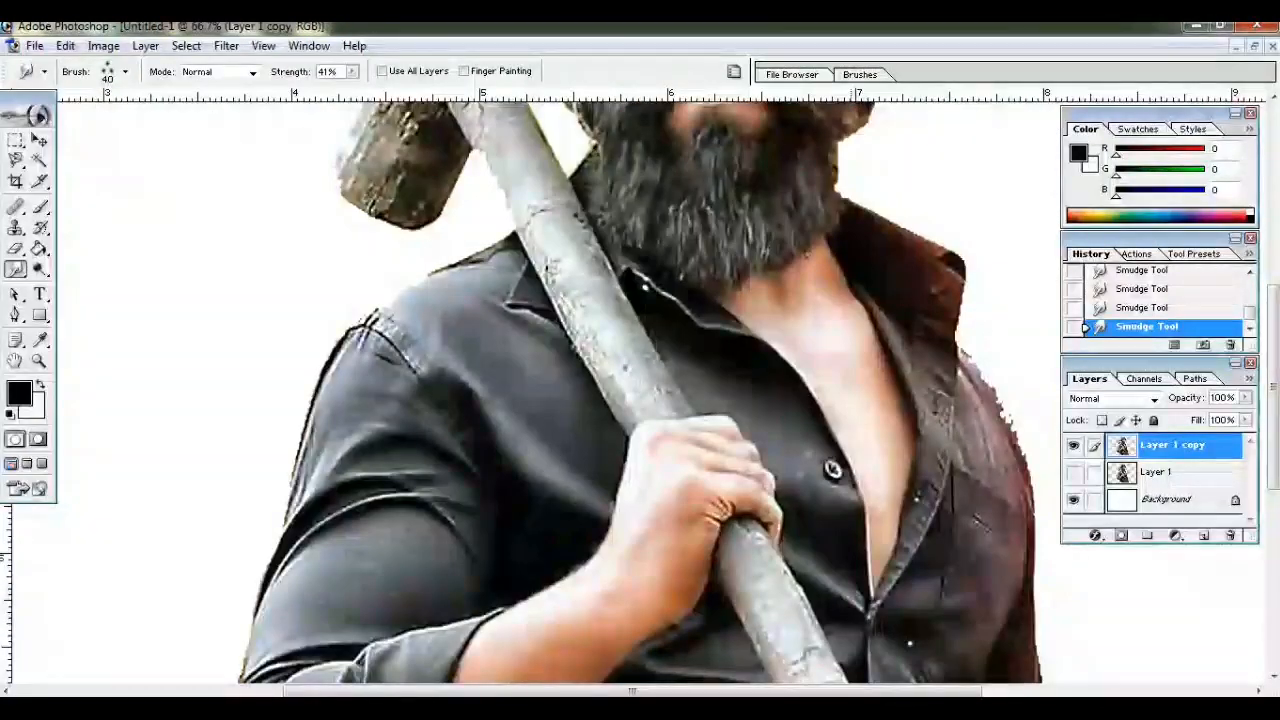
{"action": "scroll", "coordinate": [850, 415], "scroll_direction": "up", "scroll_amount": 5}
{"action": "key", "text": "ctrl+plus"}
{"action": "key", "text": "ctrl+plus"}
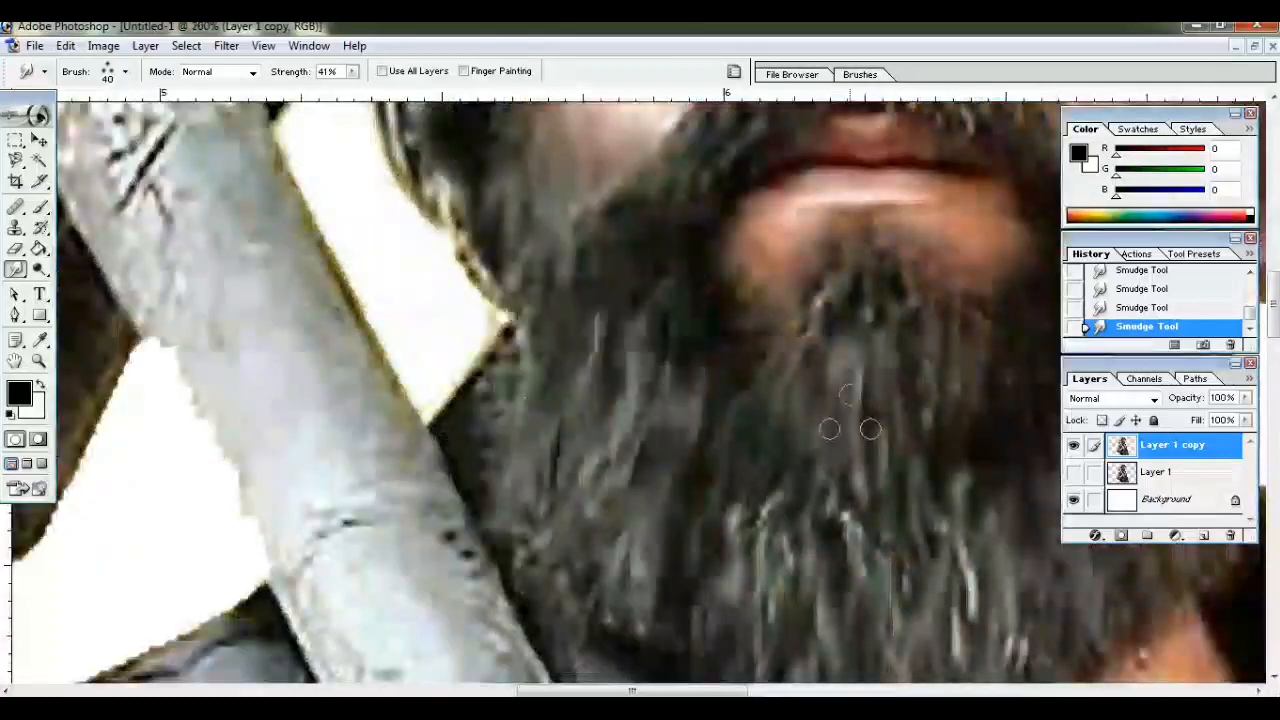
{"action": "scroll", "coordinate": [850, 428], "scroll_direction": "up", "scroll_amount": 6}
{"action": "scroll", "coordinate": [830, 425], "scroll_direction": "right", "scroll_amount": 4}
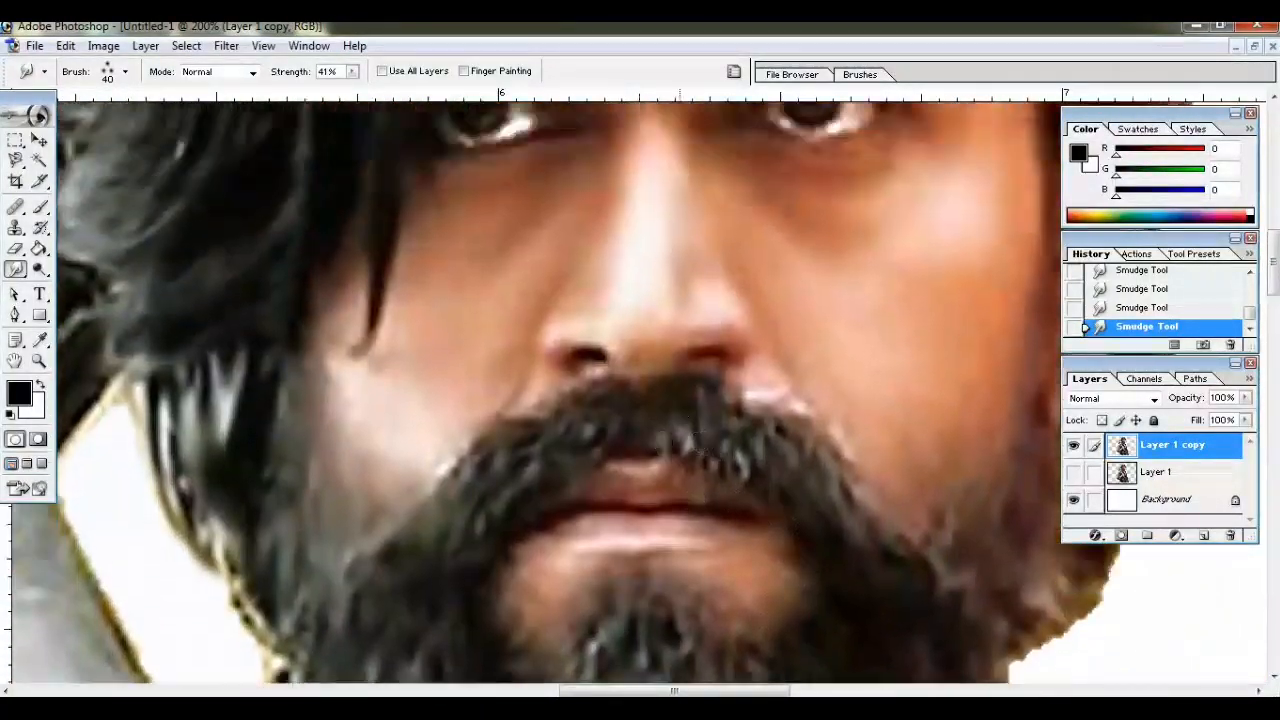
{"action": "scroll", "coordinate": [650, 345], "scroll_direction": "up", "scroll_amount": 5}
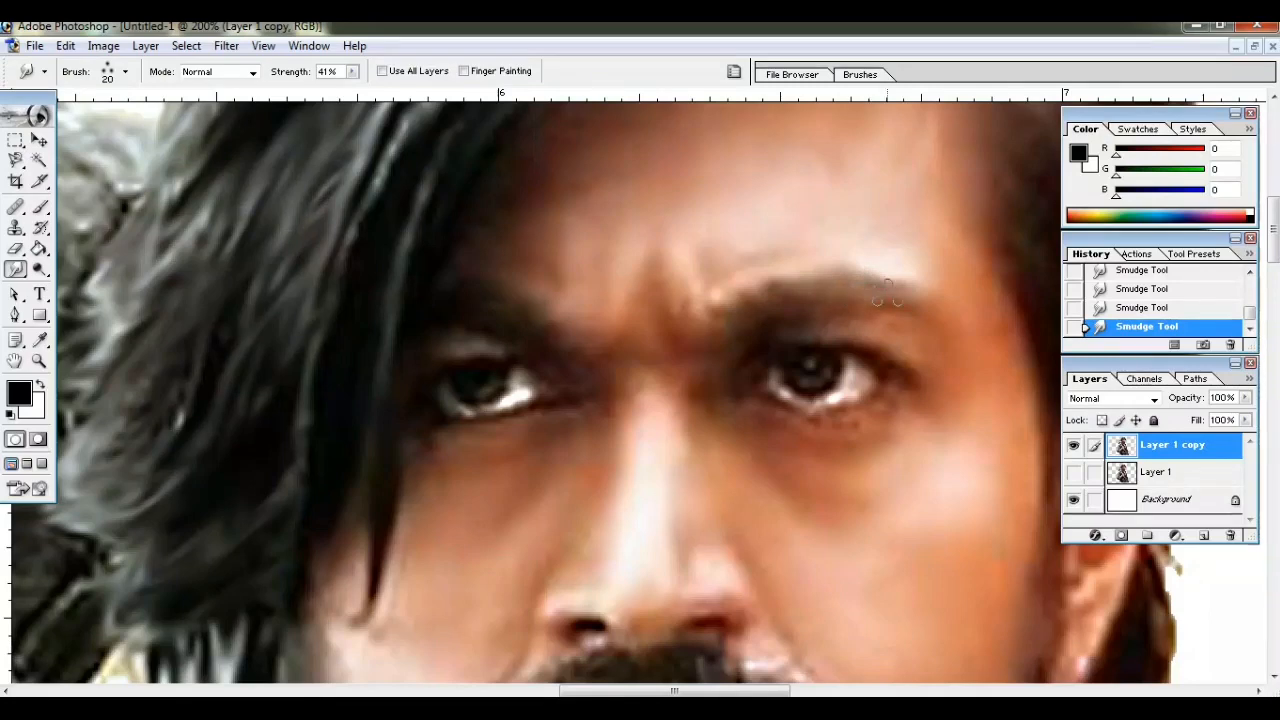
{"action": "scroll", "coordinate": [866, 308], "scroll_direction": "down", "scroll_amount": 2}
{"action": "scroll", "coordinate": [855, 313], "scroll_direction": "up", "scroll_amount": 2}
Step: Open the cloudy painted texture bc12.jpg from the photo folder as a background image
{"action": "key", "text": "ctrl+minus"}
{"action": "key", "text": "ctrl+minus"}
{"action": "key", "text": "ctrl+minus"}
{"action": "key", "text": "ctrl+minus"}
{"action": "key", "text": "ctrl+minus"}
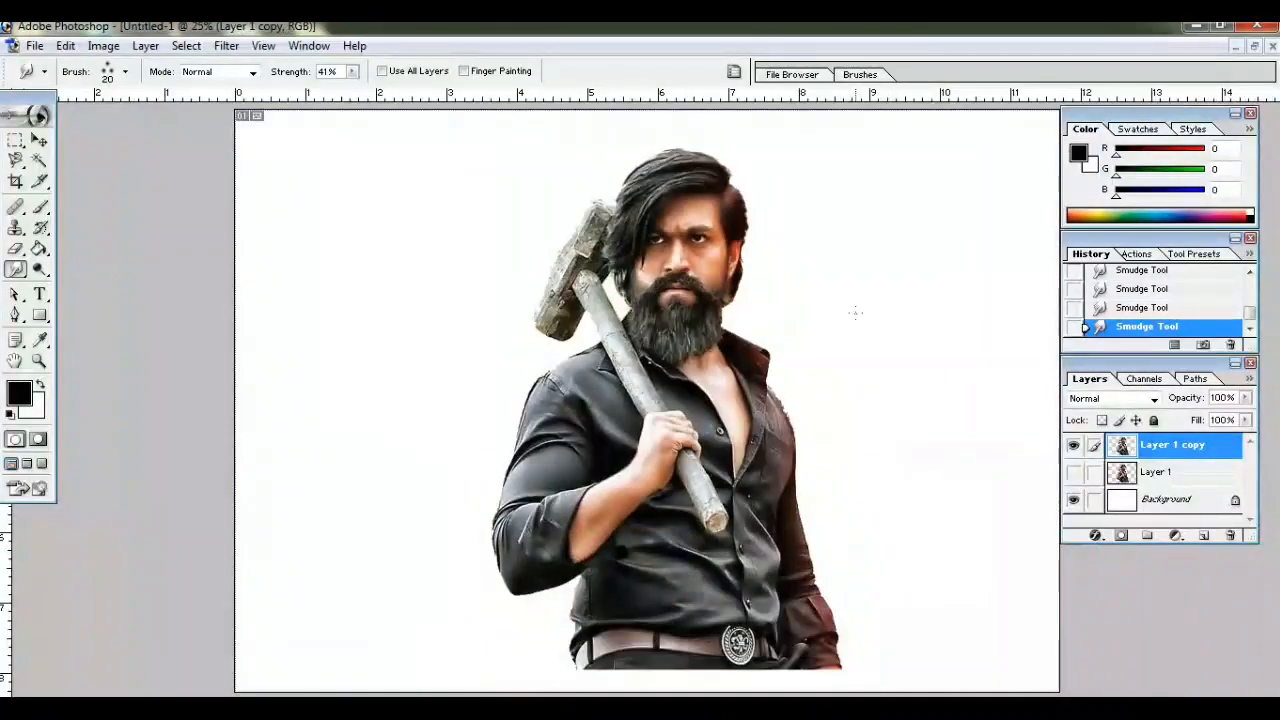
{"action": "key", "text": "ctrl+minus"}
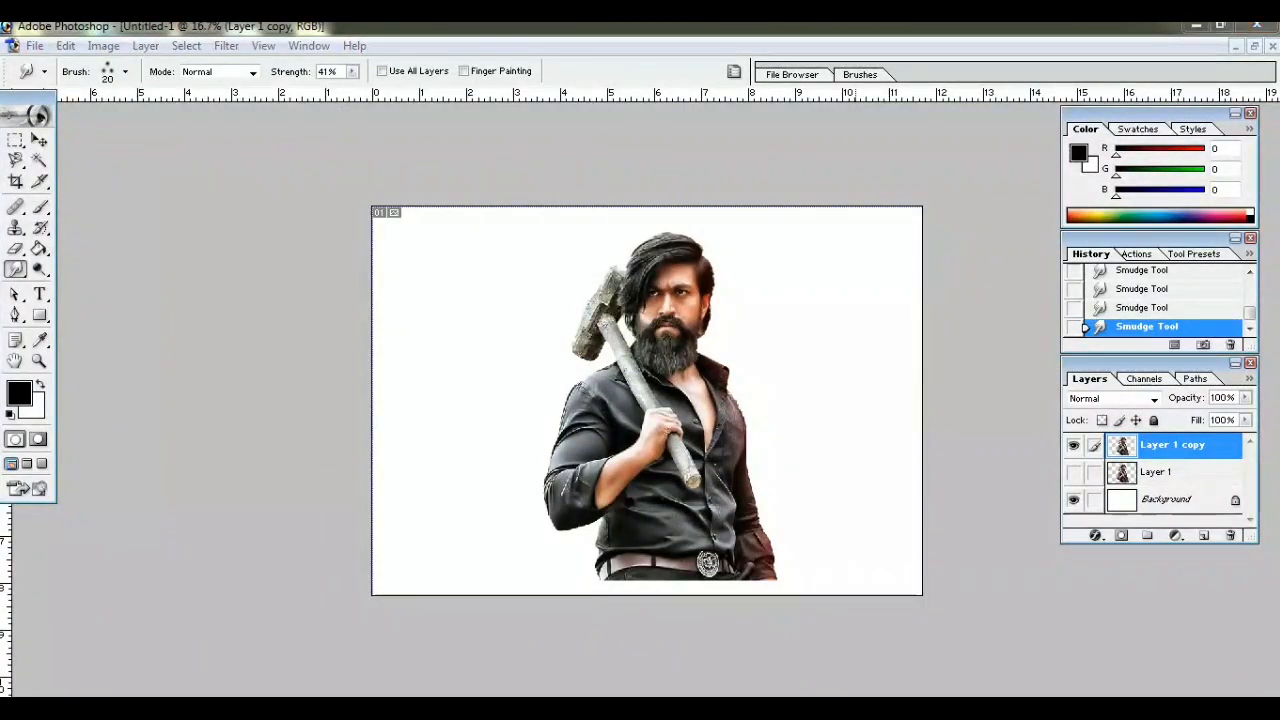
{"action": "key", "text": "ctrl+o"}
{"action": "left_click", "coordinate": [519, 322]}
{"action": "scroll", "coordinate": [675, 280], "scroll_direction": "down", "scroll_amount": 3}
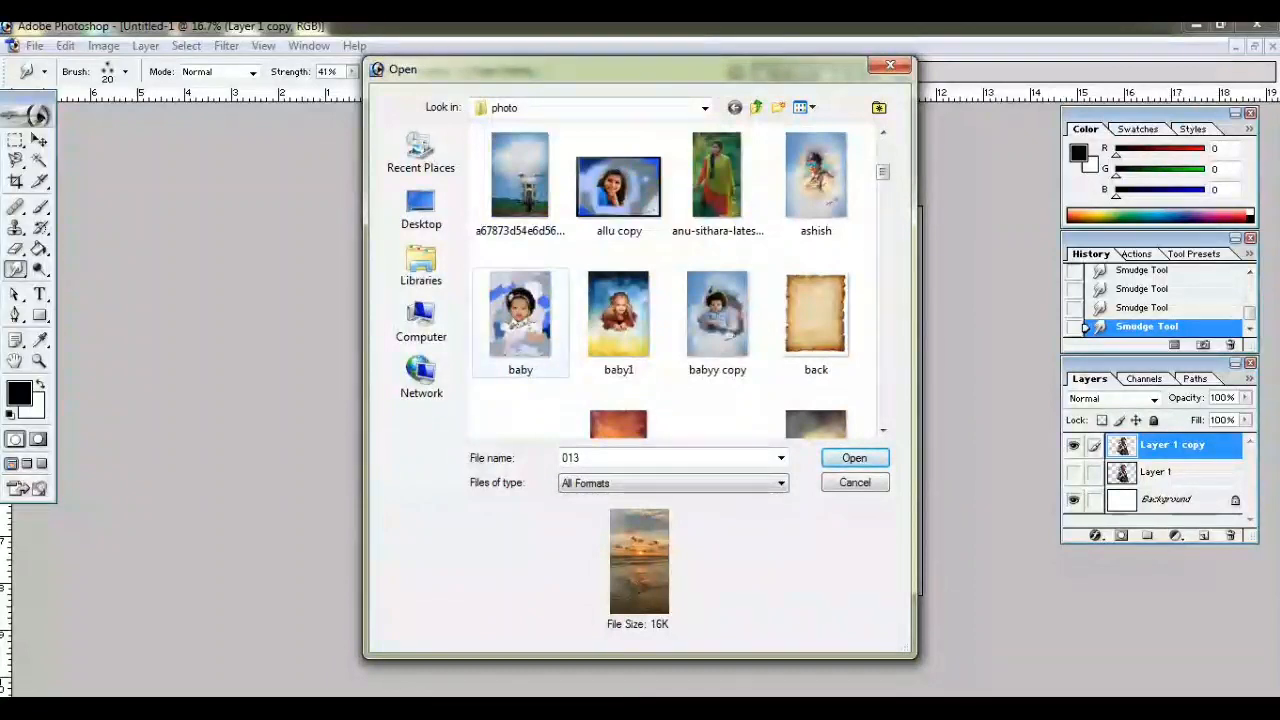
{"action": "scroll", "coordinate": [519, 320], "scroll_direction": "down", "scroll_amount": 3}
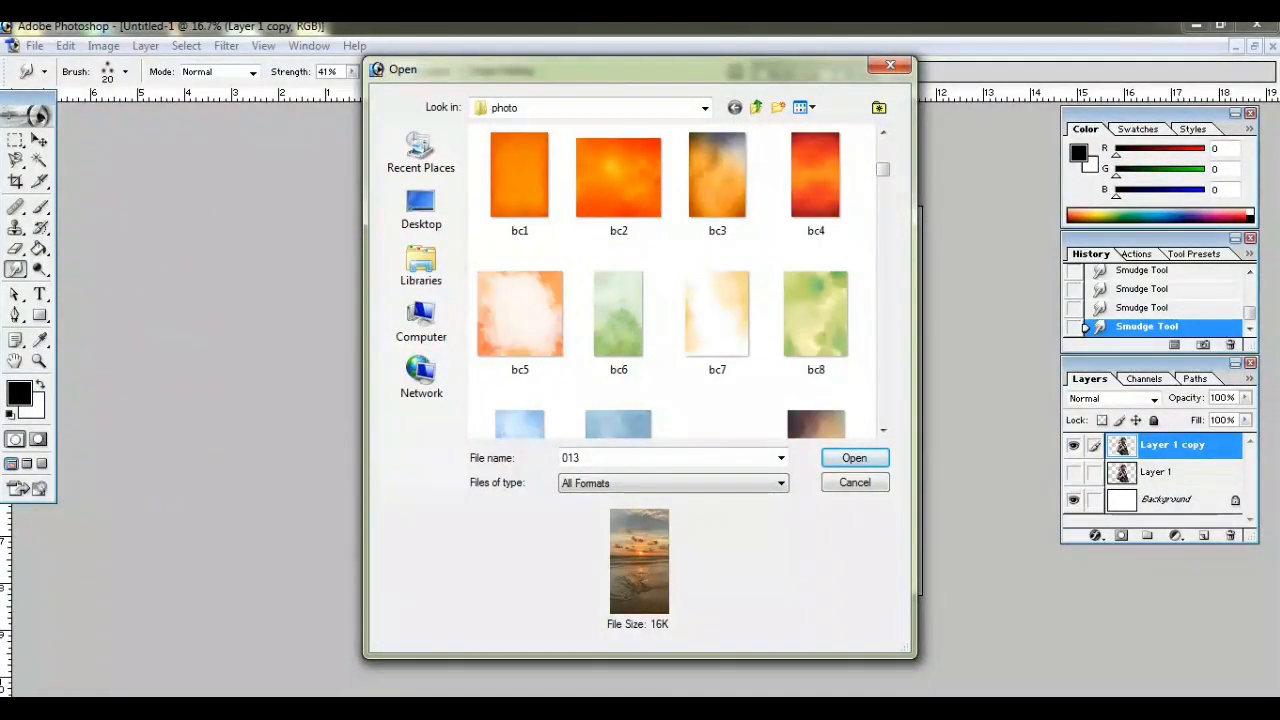
{"action": "scroll", "coordinate": [816, 300], "scroll_direction": "down", "scroll_amount": 1}
{"action": "double_click", "coordinate": [816, 255]}
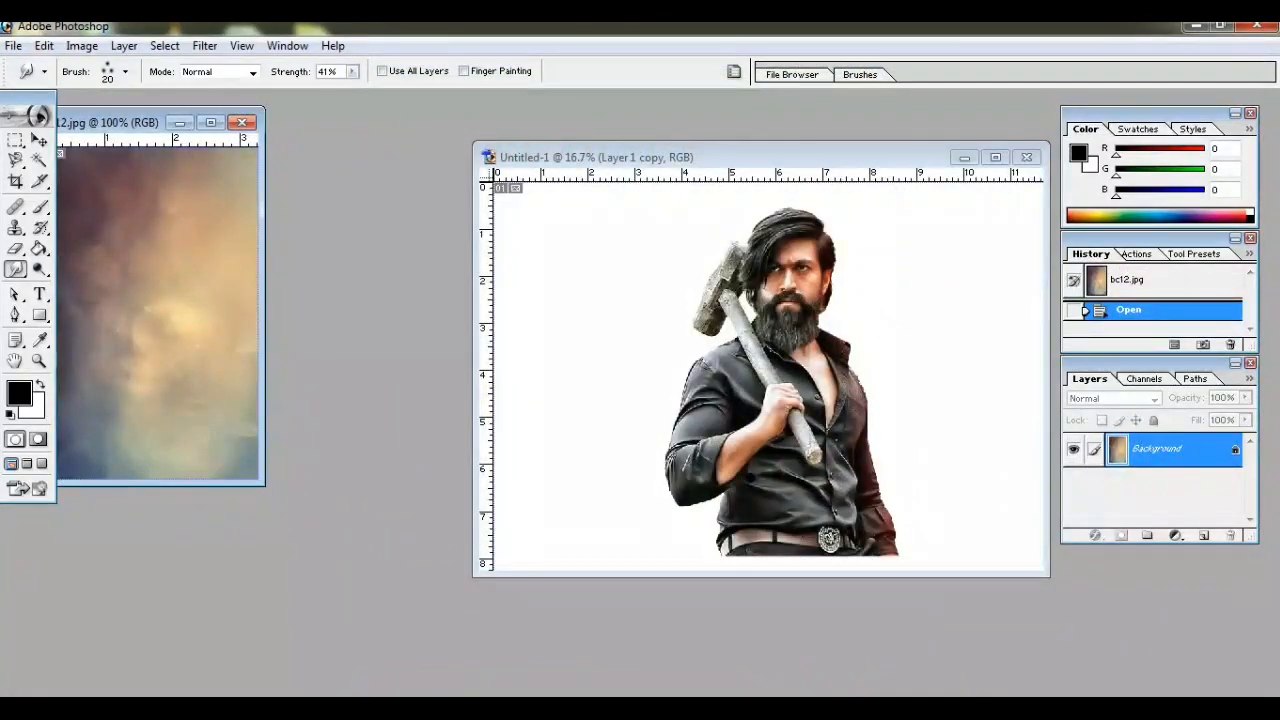
Step: Copy the bc12.jpg texture into Untitled-1, close its source file and place the new layer directly beneath Layer 1 copy
{"action": "left_click", "coordinate": [40, 141]}
{"action": "left_click_drag", "start_coordinate": [160, 300], "coordinate": [631, 304]}
{"action": "left_click", "coordinate": [242, 122]}
{"action": "left_click", "coordinate": [242, 122]}
{"action": "left_click_drag", "start_coordinate": [1160, 445], "coordinate": [1160, 488]}
{"action": "left_click", "coordinate": [995, 157]}
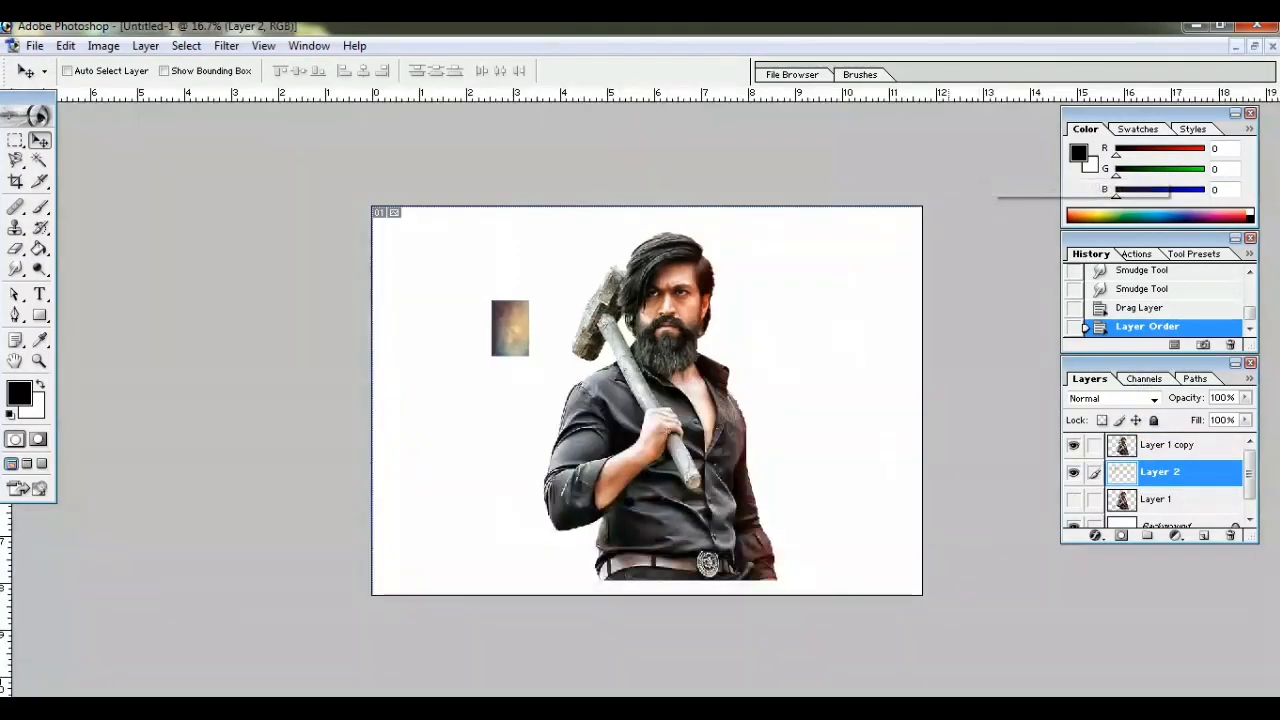
Step: Stretch the texture on Layer 2 until it covers the whole canvas behind the man
{"action": "key", "text": "ctrl+t"}
{"action": "left_click_drag", "start_coordinate": [531, 355], "coordinate": [938, 622]}
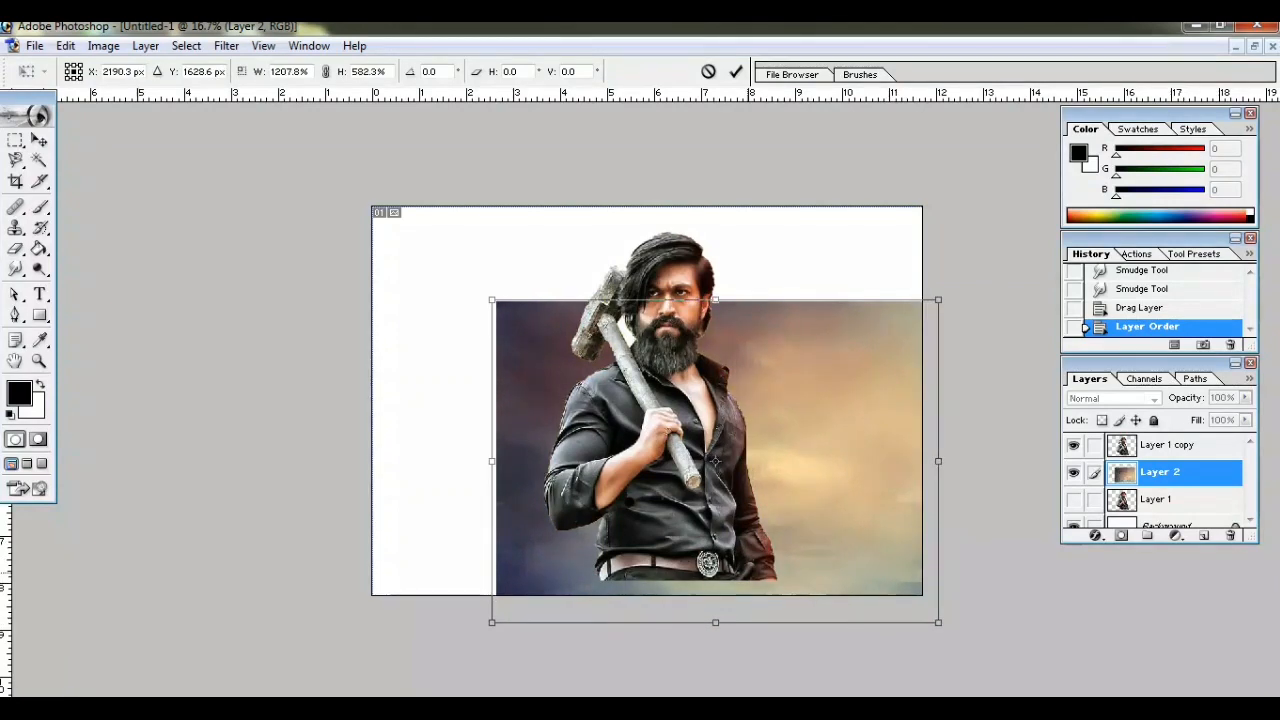
{"action": "left_click_drag", "start_coordinate": [491, 299], "coordinate": [331, 162]}
{"action": "key", "text": "Return"}
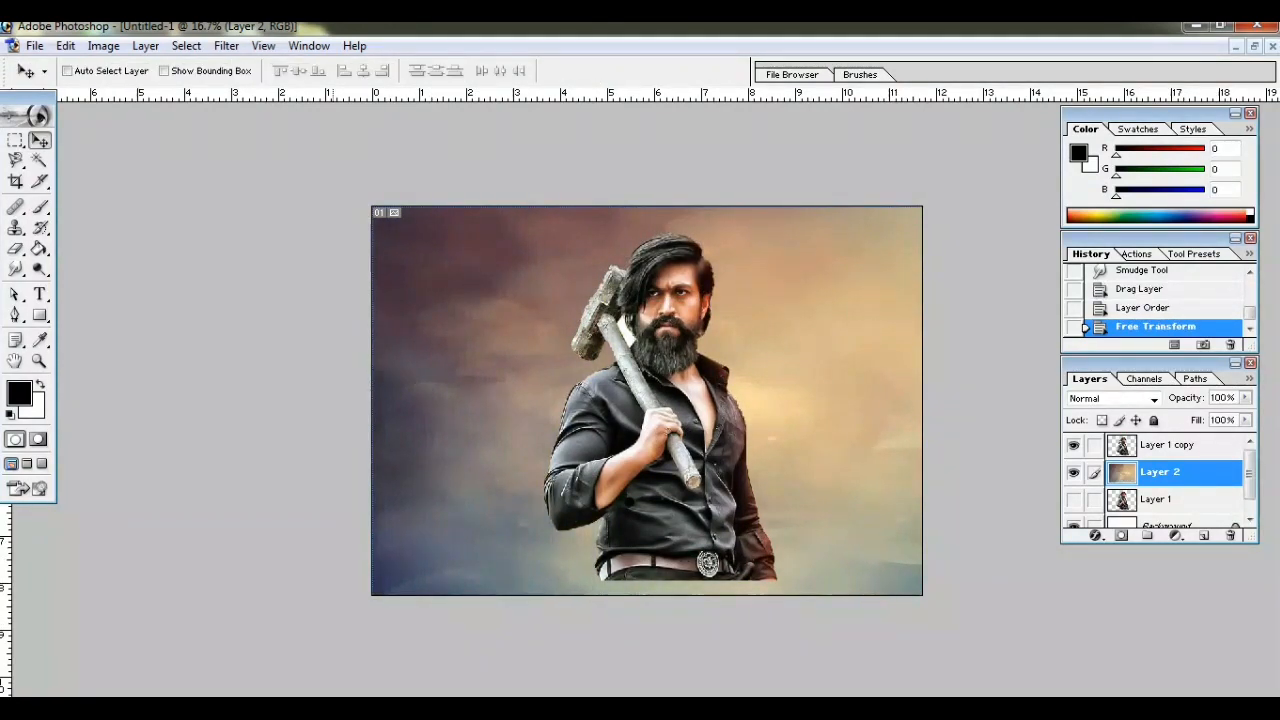
Step: Delete the leftover white patch between the hammer handle and the beard on Layer 1 copy using a Magic Wand selection, then deselect
{"action": "key", "text": "ctrl+plus"}
{"action": "key", "text": "ctrl+plus"}
{"action": "key", "text": "ctrl+plus"}
{"action": "key", "text": "ctrl+minus"}
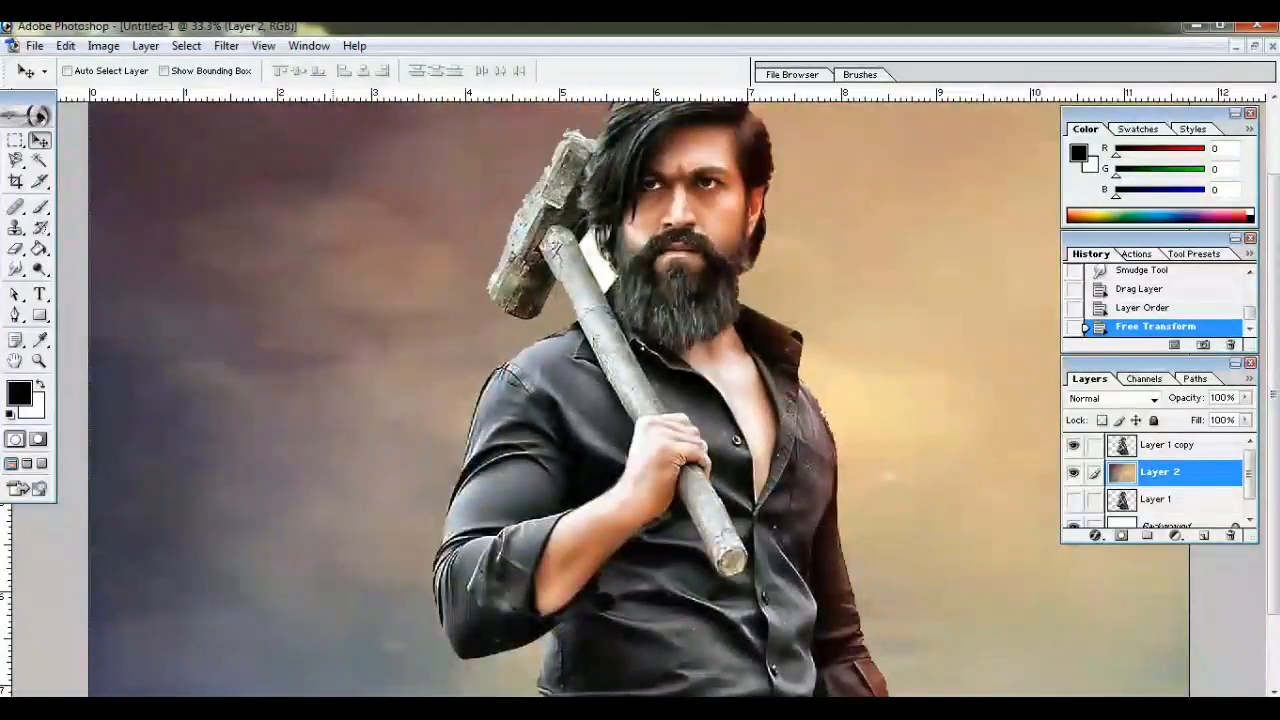
{"action": "key", "text": "ctrl+plus"}
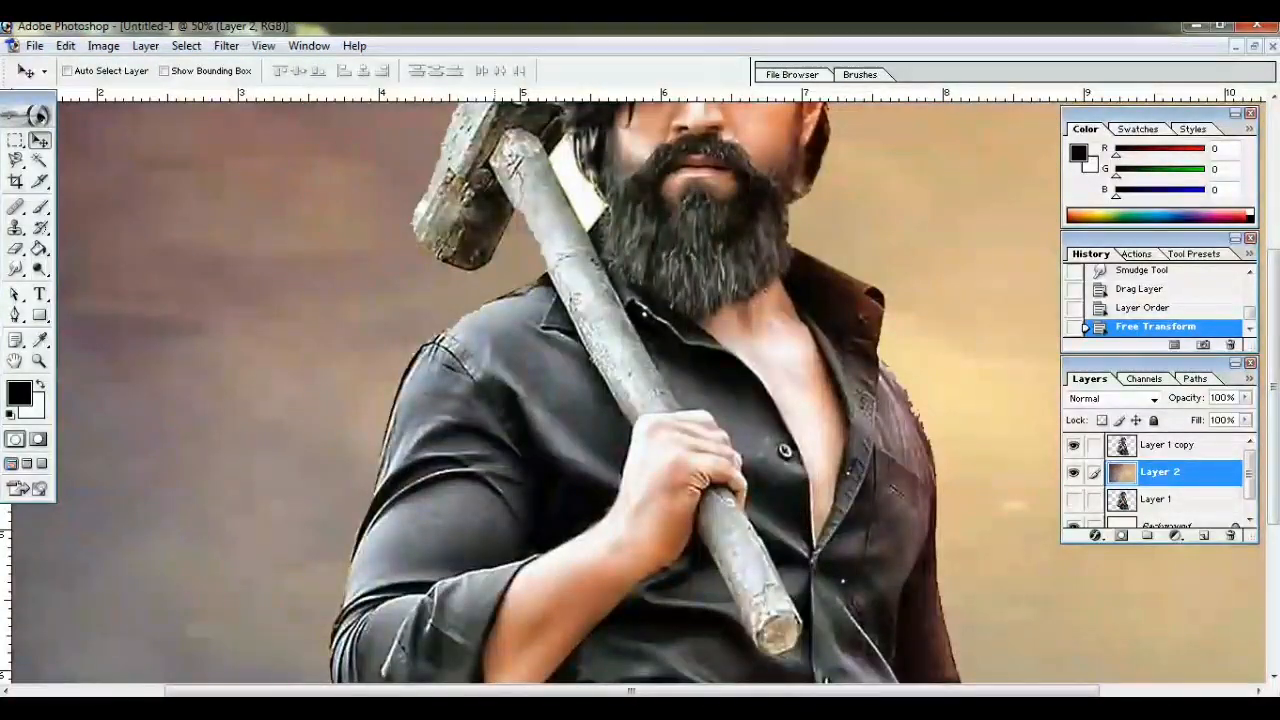
{"action": "left_click", "coordinate": [1172, 445]}
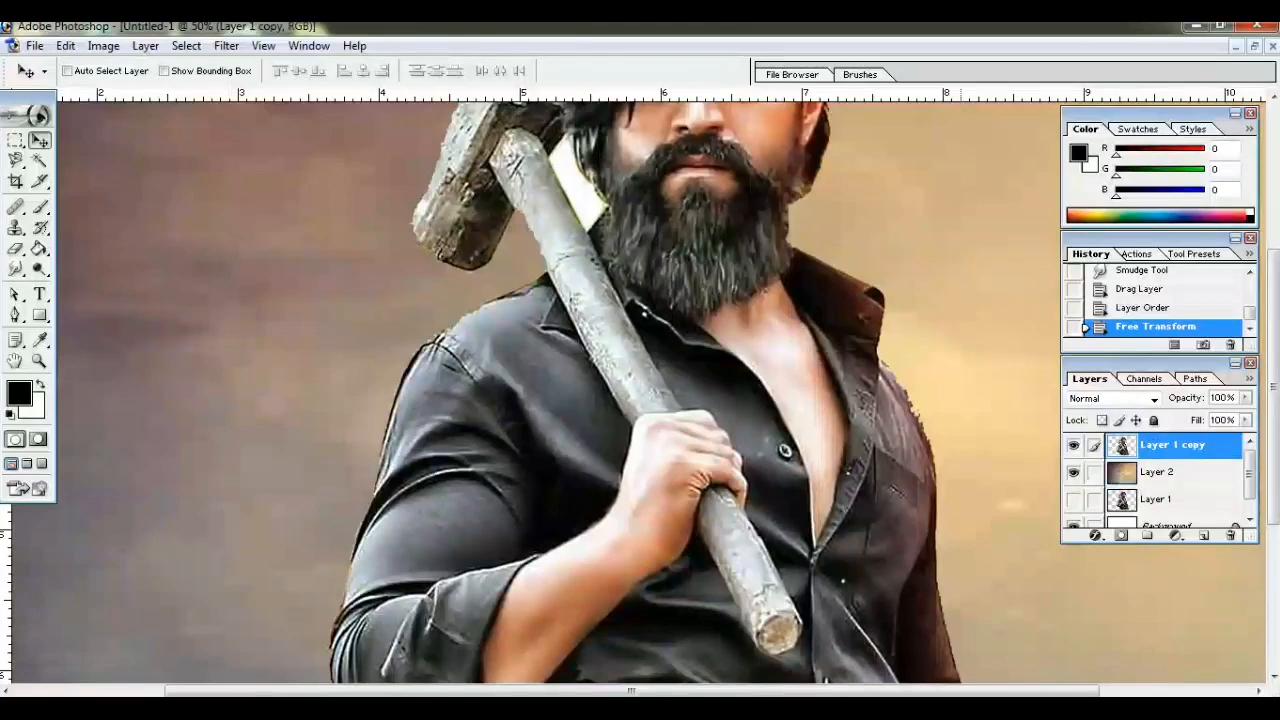
{"action": "key", "text": "w"}
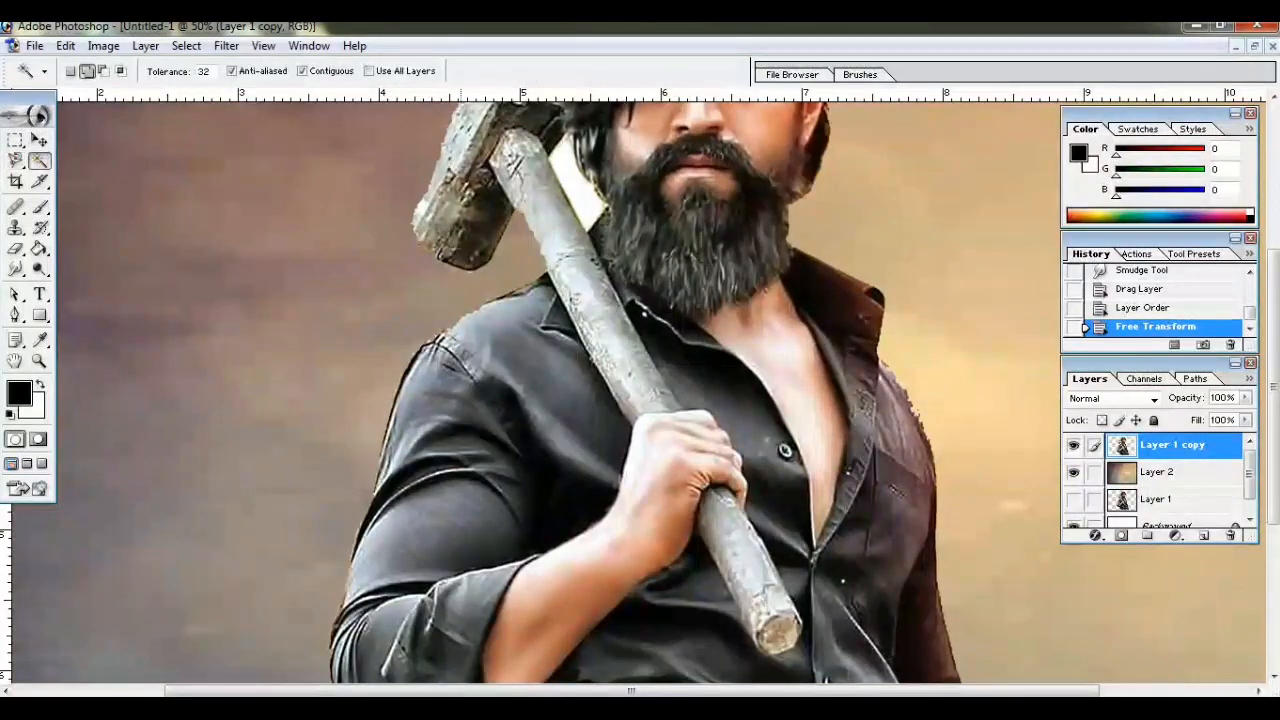
{"action": "left_click", "coordinate": [575, 175]}
{"action": "key", "text": "Delete"}
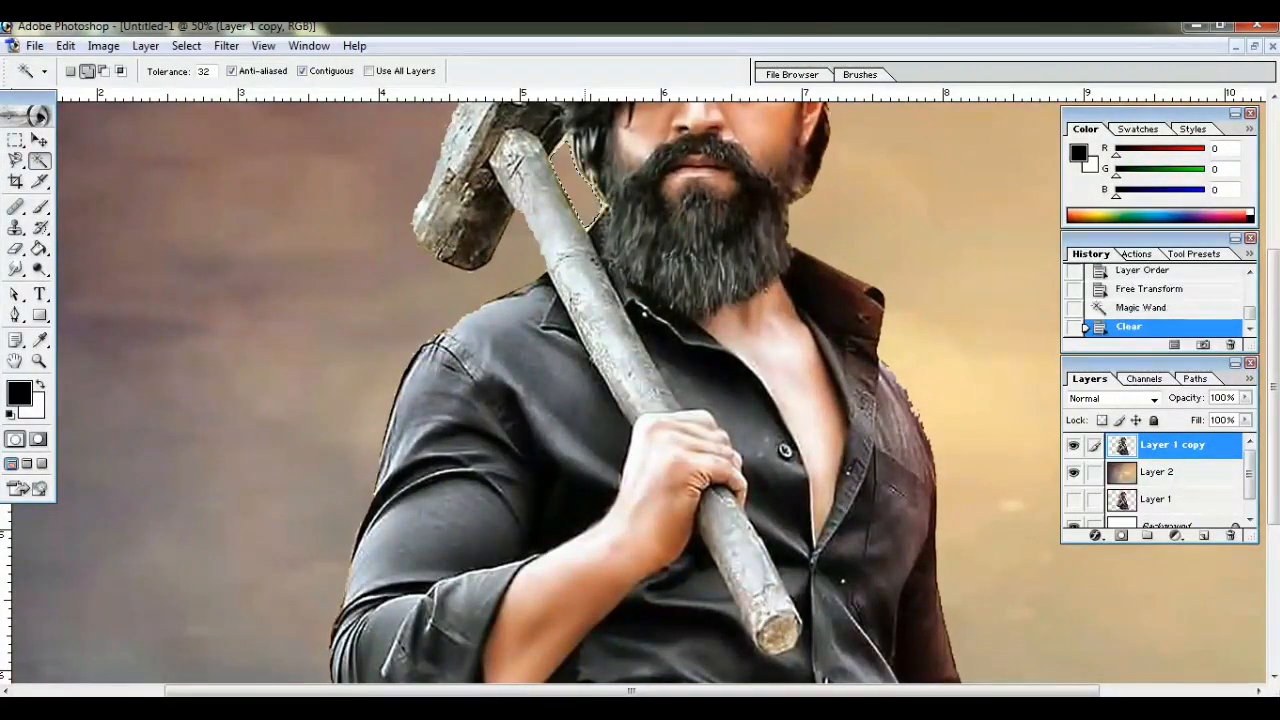
{"action": "key", "text": "m"}
{"action": "key", "text": "ctrl+d"}
{"action": "key", "text": "ctrl+minus"}
{"action": "key", "text": "ctrl+minus"}
{"action": "key", "text": "ctrl+minus"}
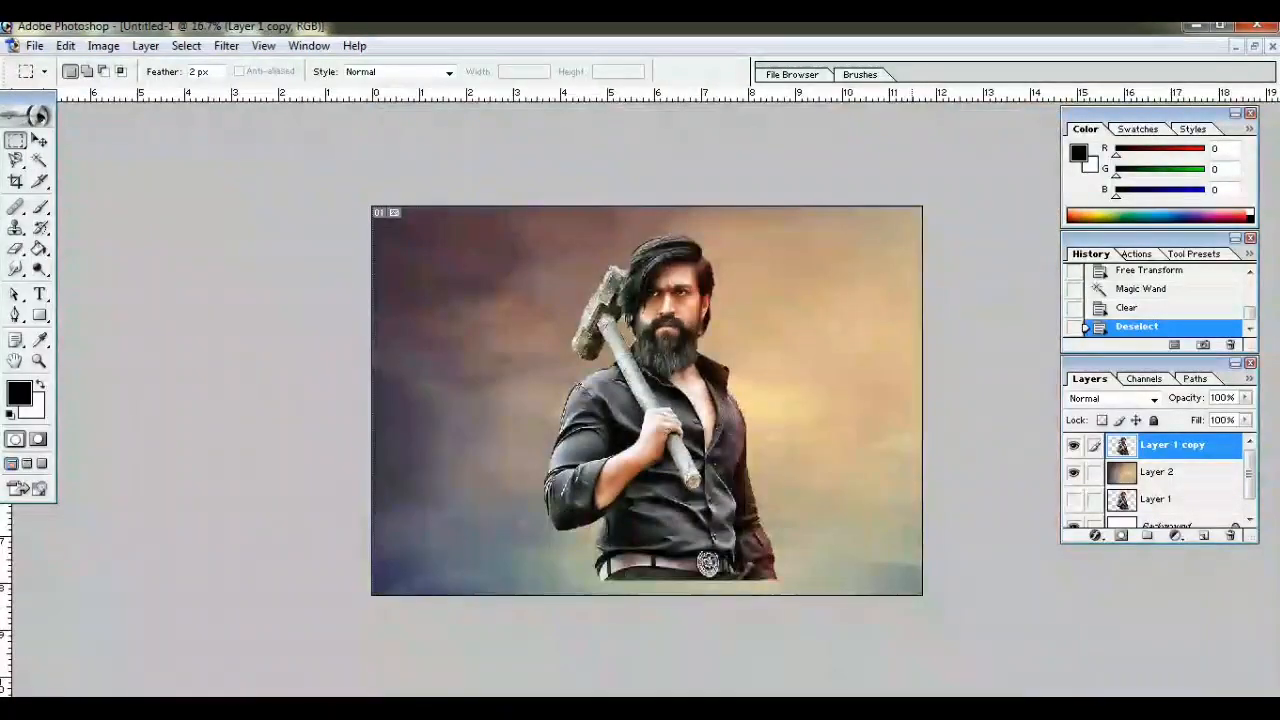
Step: Set up the Brush tool with a rough, ragged-edged tip at a 700 px diameter
{"action": "key", "text": "ctrl+plus"}
{"action": "key", "text": "ctrl+plus"}
{"action": "key", "text": "ctrl+minus"}
{"action": "key", "text": "ctrl+minus"}
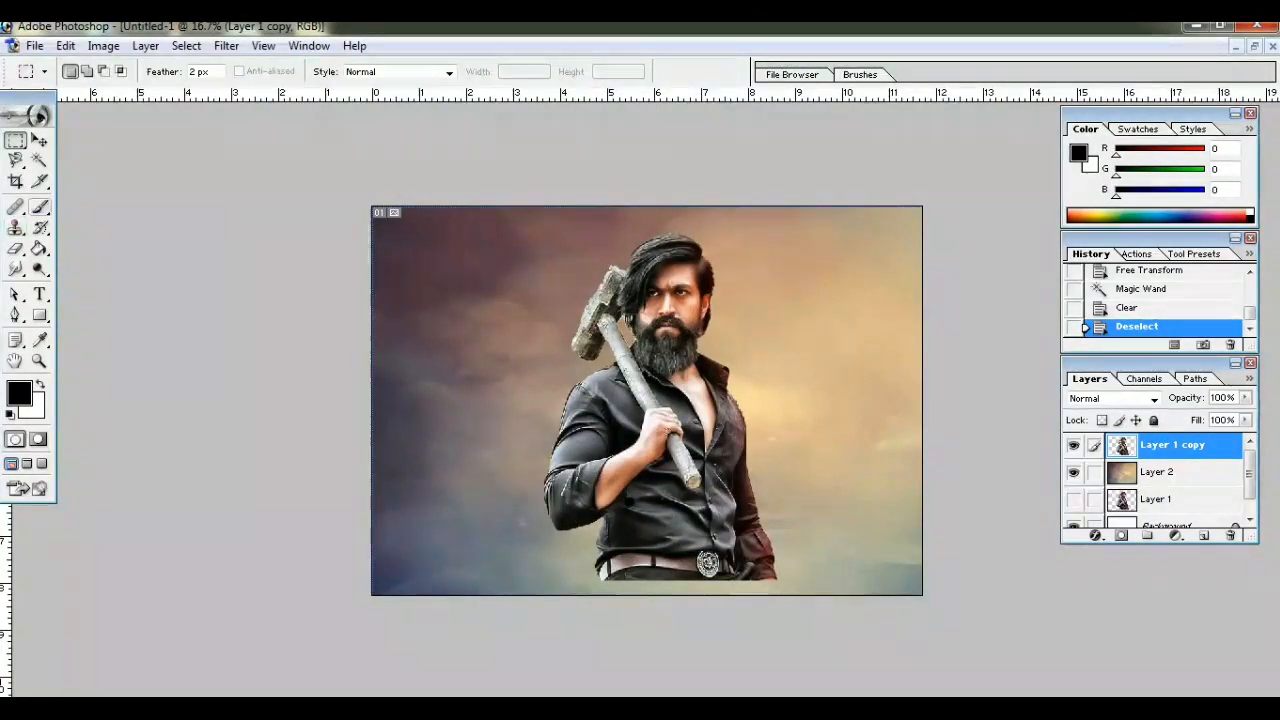
{"action": "left_click", "coordinate": [40, 207]}
{"action": "left_click", "coordinate": [144, 205]}
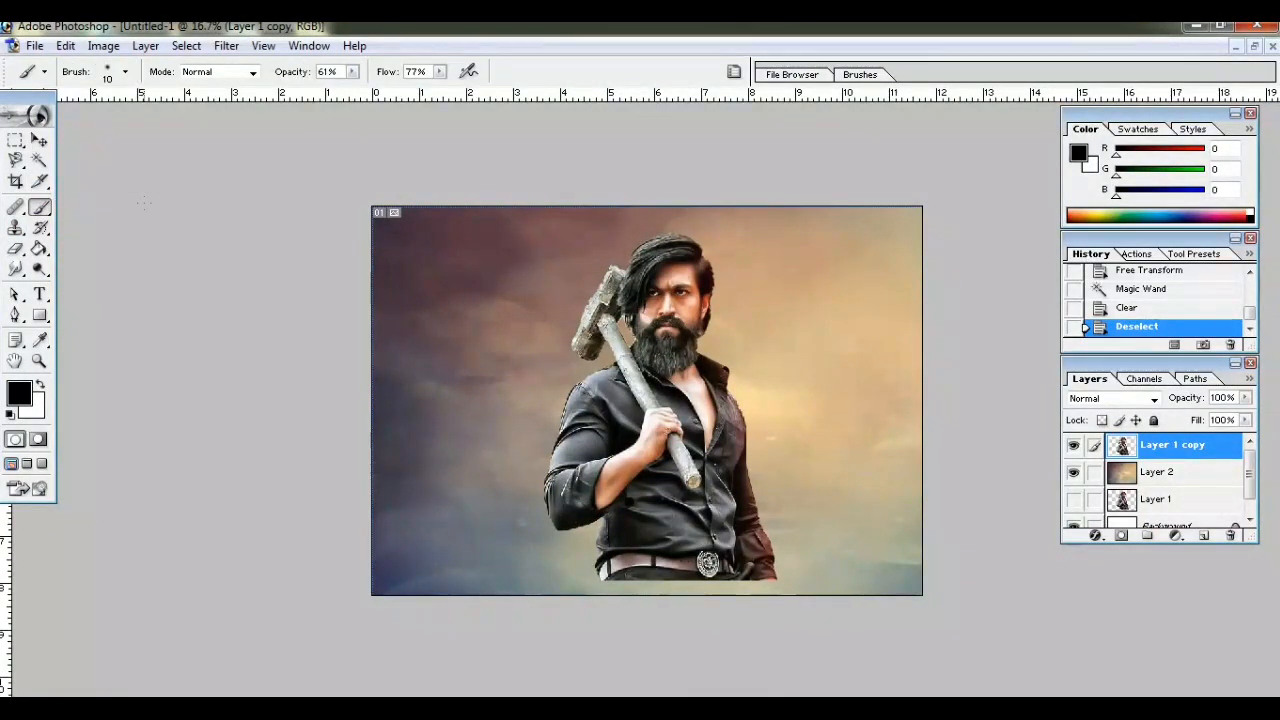
{"action": "left_click", "coordinate": [125, 71]}
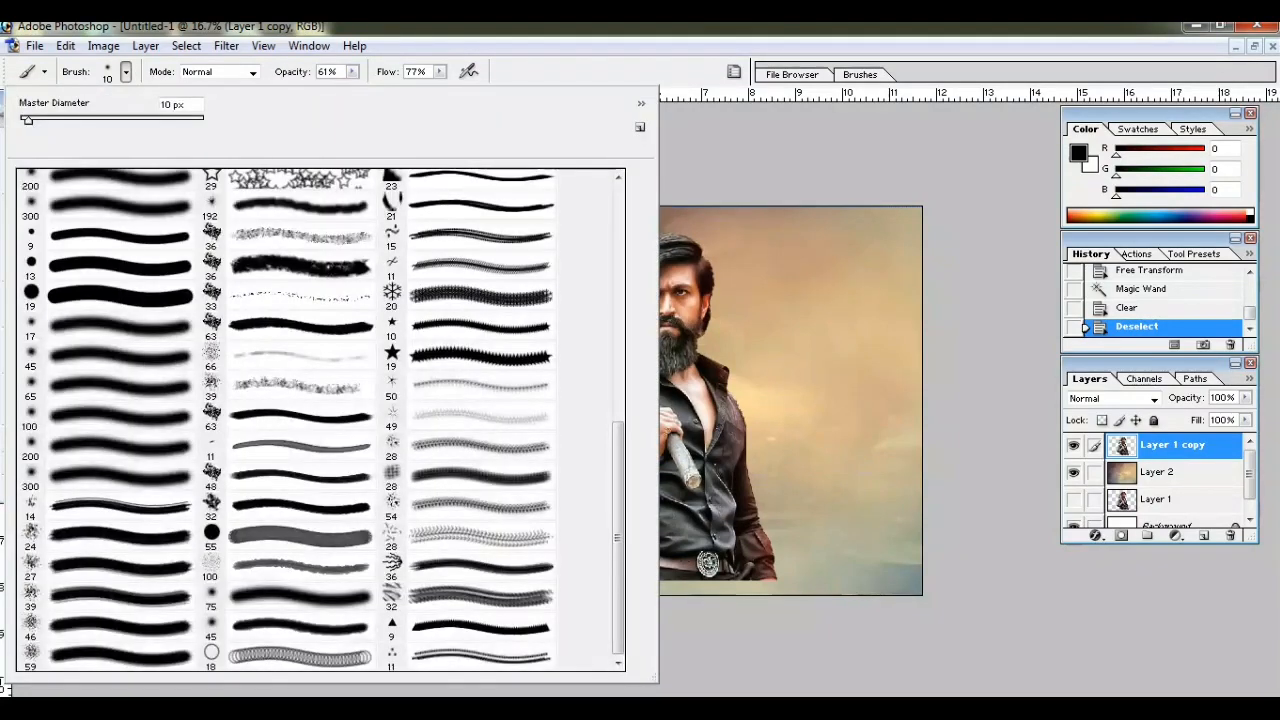
{"action": "scroll", "coordinate": [320, 420], "scroll_direction": "up", "scroll_amount": 5}
{"action": "scroll", "coordinate": [320, 420], "scroll_direction": "up", "scroll_amount": 2}
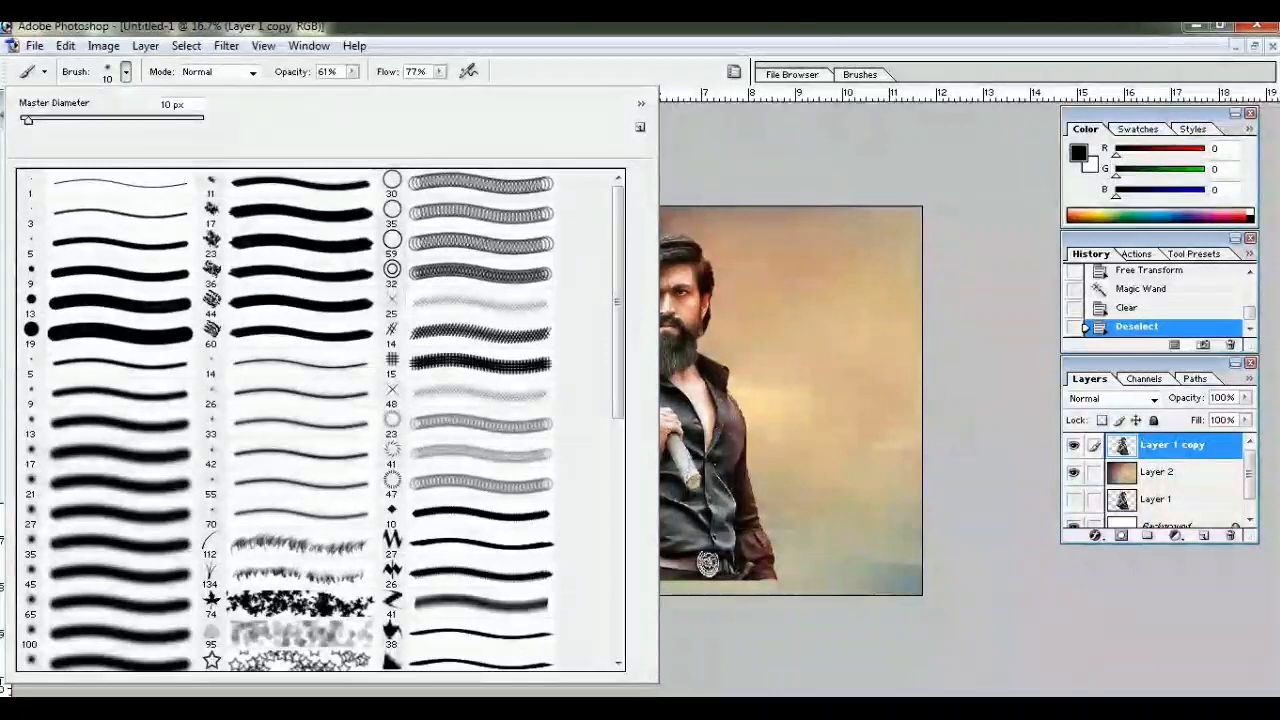
{"action": "double_click", "coordinate": [297, 214]}
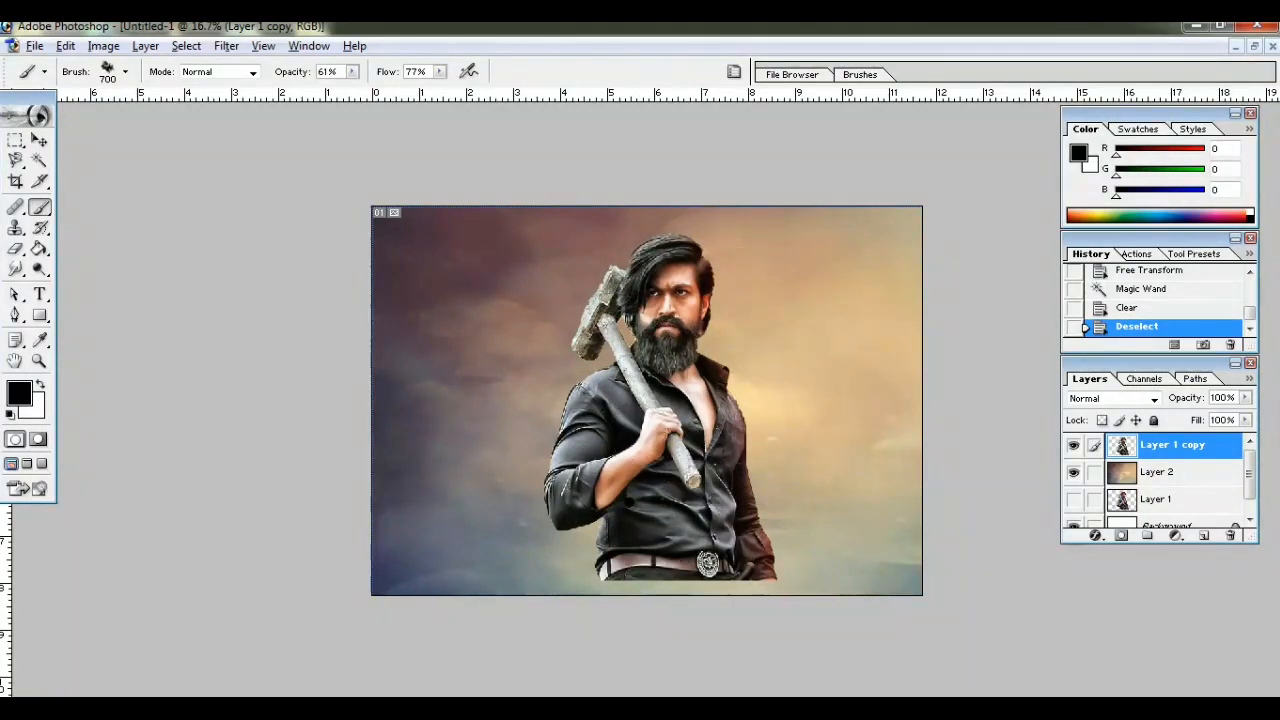
Step: Sample a dark grey from the shirt and paint it along the man's waist to fade the figure's lower edge
{"action": "left_click", "coordinate": [616, 446], "text": "alt"}
{"action": "left_click", "coordinate": [610, 575]}
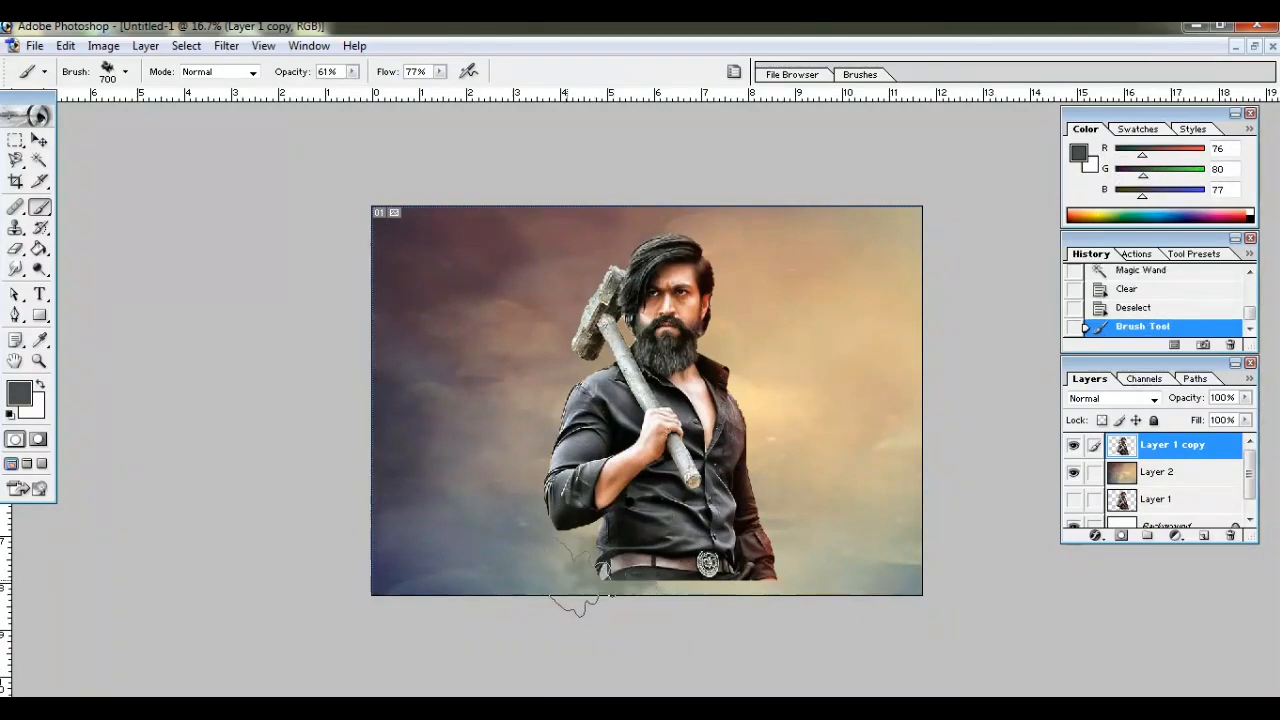
{"action": "left_click", "coordinate": [567, 577]}
{"action": "left_click", "coordinate": [670, 576]}
{"action": "left_click", "coordinate": [704, 575]}
{"action": "left_click", "coordinate": [736, 580]}
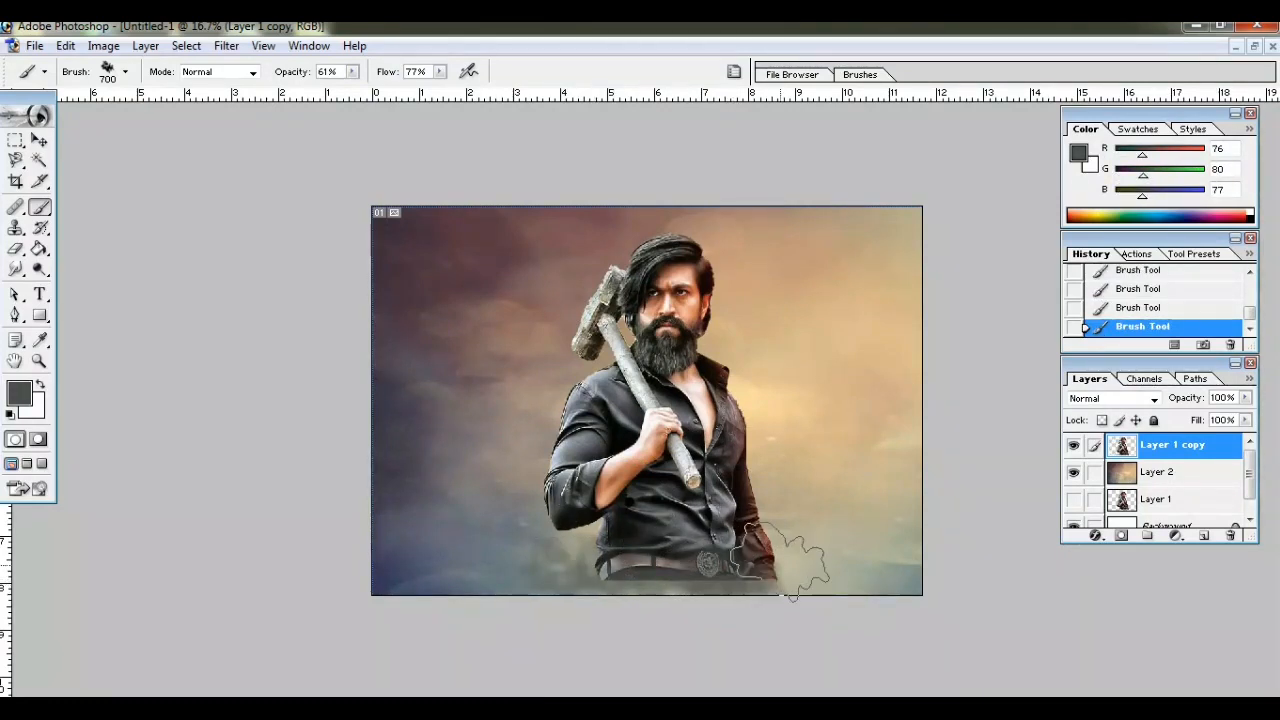
Step: Dab smoky grey patches over and around the lowered arm's cuff on Layer 1 copy
{"action": "left_click", "coordinate": [782, 560]}
{"action": "left_click", "coordinate": [768, 538]}
{"action": "left_click", "coordinate": [777, 524]}
{"action": "left_click", "coordinate": [806, 530]}
{"action": "left_click", "coordinate": [810, 553]}
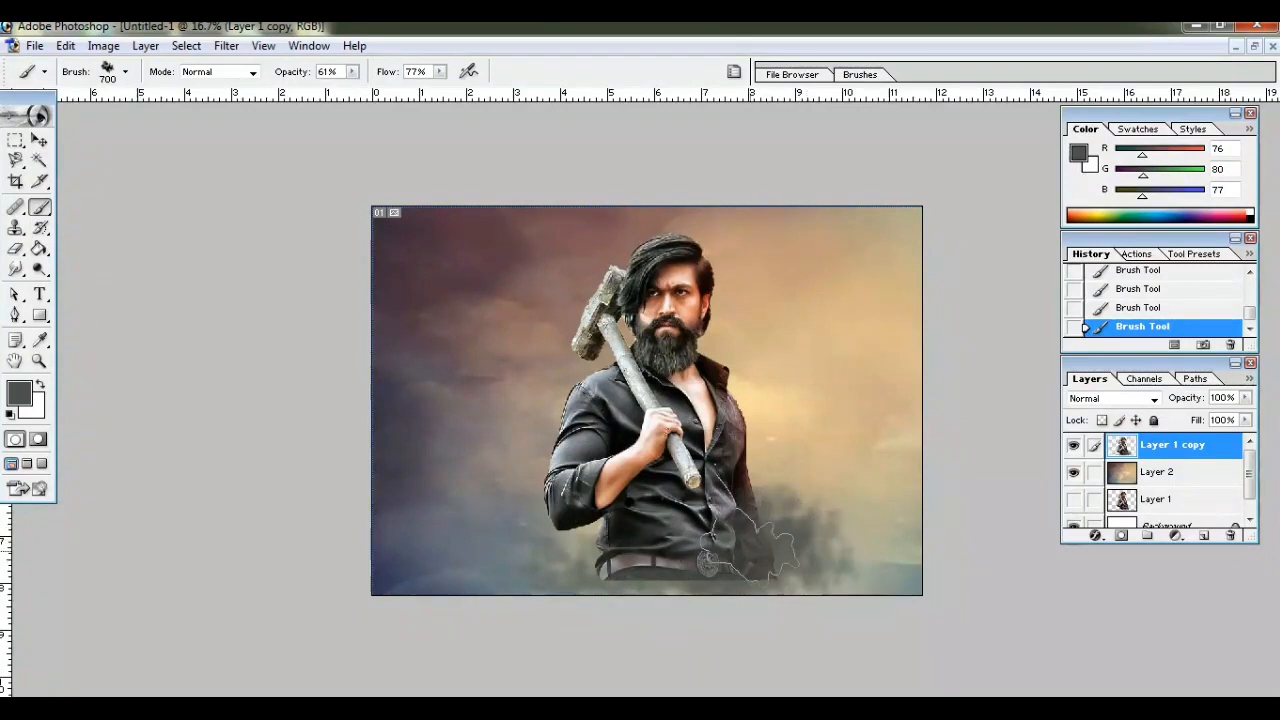
Step: Extend the grey smoke across the belt, below the bent elbow and up beside the lowered arm
{"action": "left_click", "coordinate": [625, 548]}
{"action": "left_click", "coordinate": [585, 578]}
{"action": "left_click", "coordinate": [545, 582]}
{"action": "left_click", "coordinate": [522, 555]}
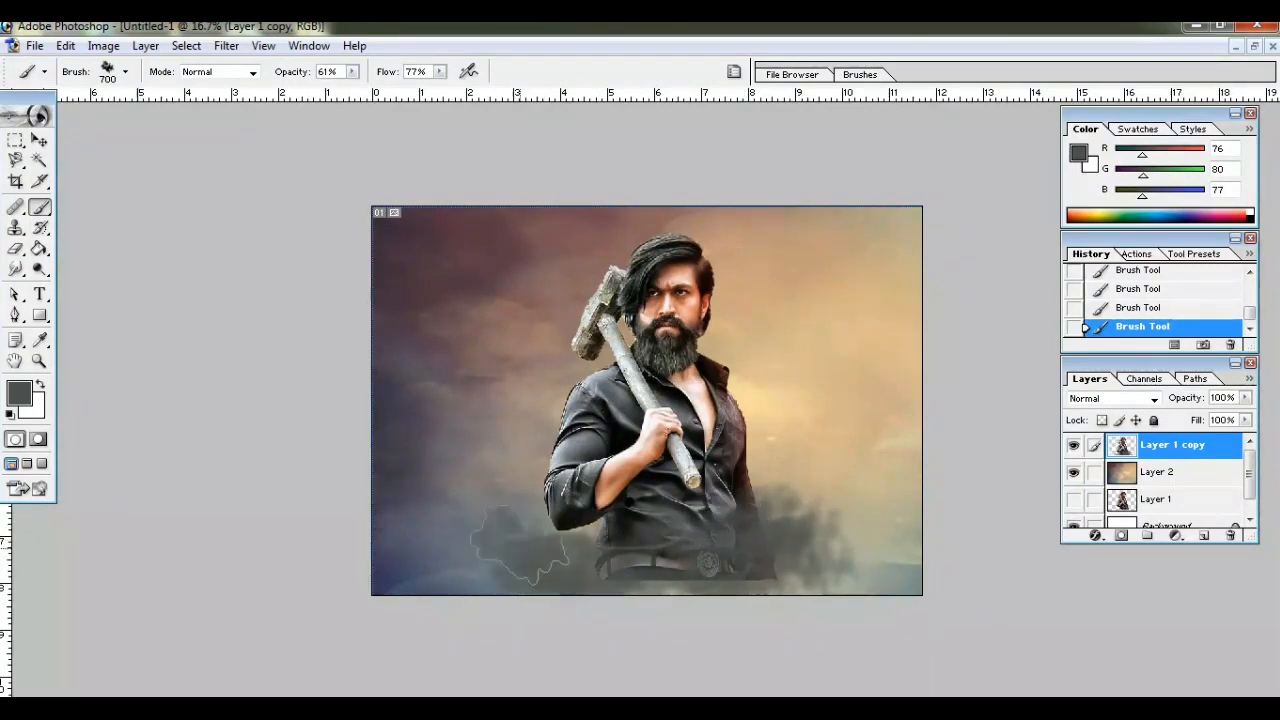
{"action": "left_click", "coordinate": [577, 498]}
{"action": "left_click", "coordinate": [772, 480]}
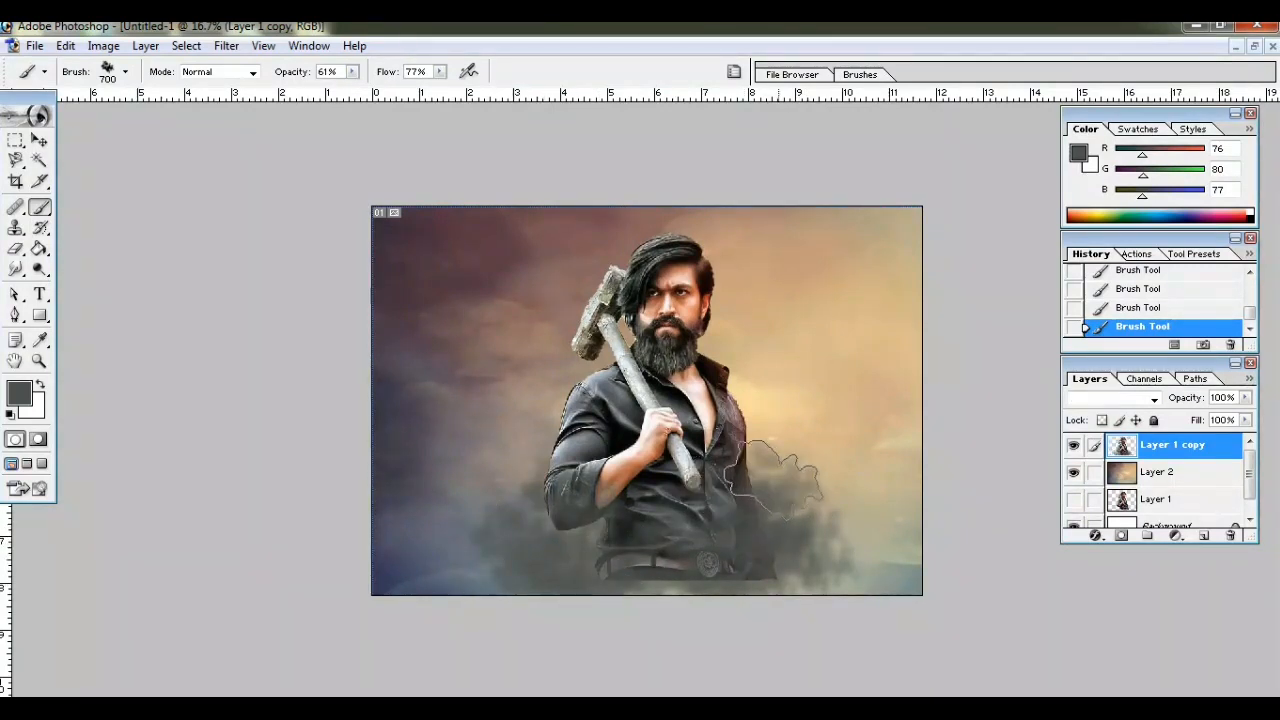
{"action": "left_click", "coordinate": [800, 527]}
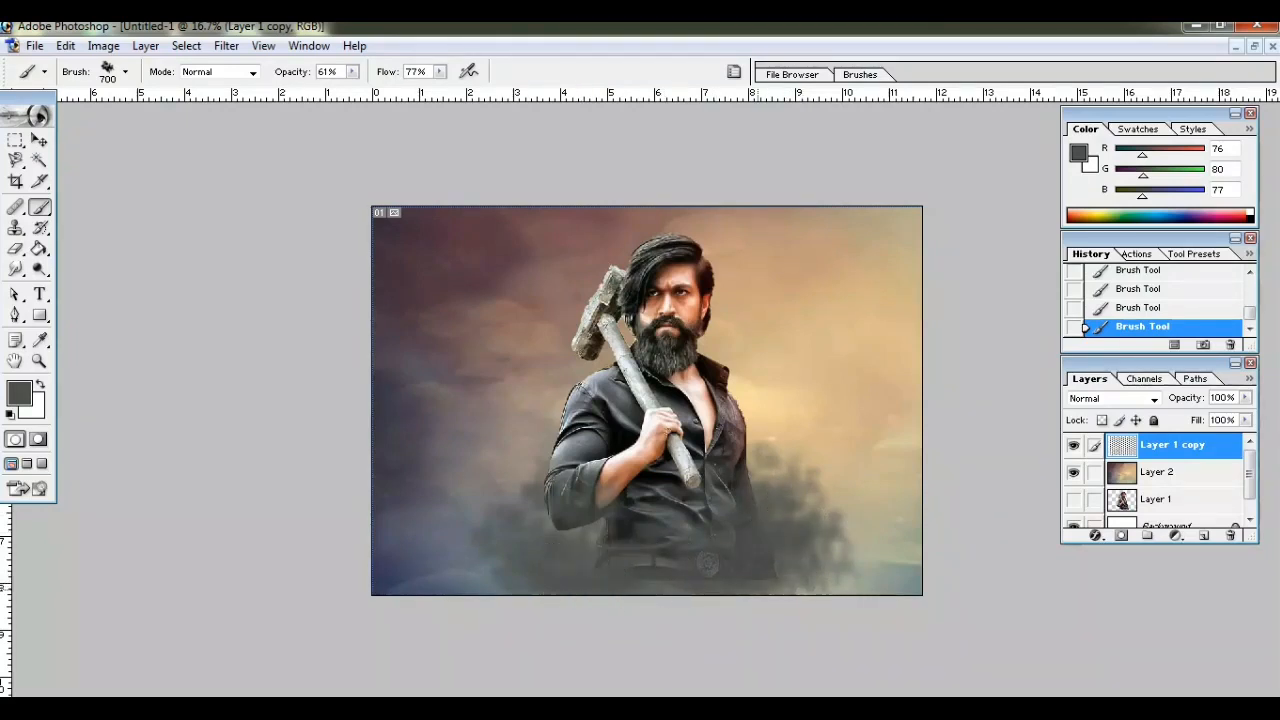
Step: Sample further tones from the figure and paint them over the smoke to cover the belt and lower shirt
{"action": "left_click", "coordinate": [617, 470], "text": "alt"}
{"action": "mouse_move", "coordinate": [650, 562]}
{"action": "left_mouse_down"}
{"action": "mouse_move", "coordinate": [686, 586]}
{"action": "mouse_move", "coordinate": [758, 559]}
{"action": "mouse_move", "coordinate": [748, 530]}
{"action": "mouse_move", "coordinate": [670, 553]}
{"action": "mouse_move", "coordinate": [675, 525]}
{"action": "left_mouse_up"}
{"action": "left_click", "coordinate": [574, 522], "text": "alt"}
{"action": "left_click_drag", "start_coordinate": [574, 535], "coordinate": [548, 566]}
{"action": "mouse_move", "coordinate": [672, 534]}
{"action": "left_mouse_down"}
{"action": "mouse_move", "coordinate": [628, 558]}
{"action": "mouse_move", "coordinate": [661, 577]}
{"action": "mouse_move", "coordinate": [733, 555]}
{"action": "mouse_move", "coordinate": [750, 534]}
{"action": "mouse_move", "coordinate": [818, 580]}
{"action": "mouse_move", "coordinate": [752, 573]}
{"action": "mouse_move", "coordinate": [666, 586]}
{"action": "left_mouse_up"}
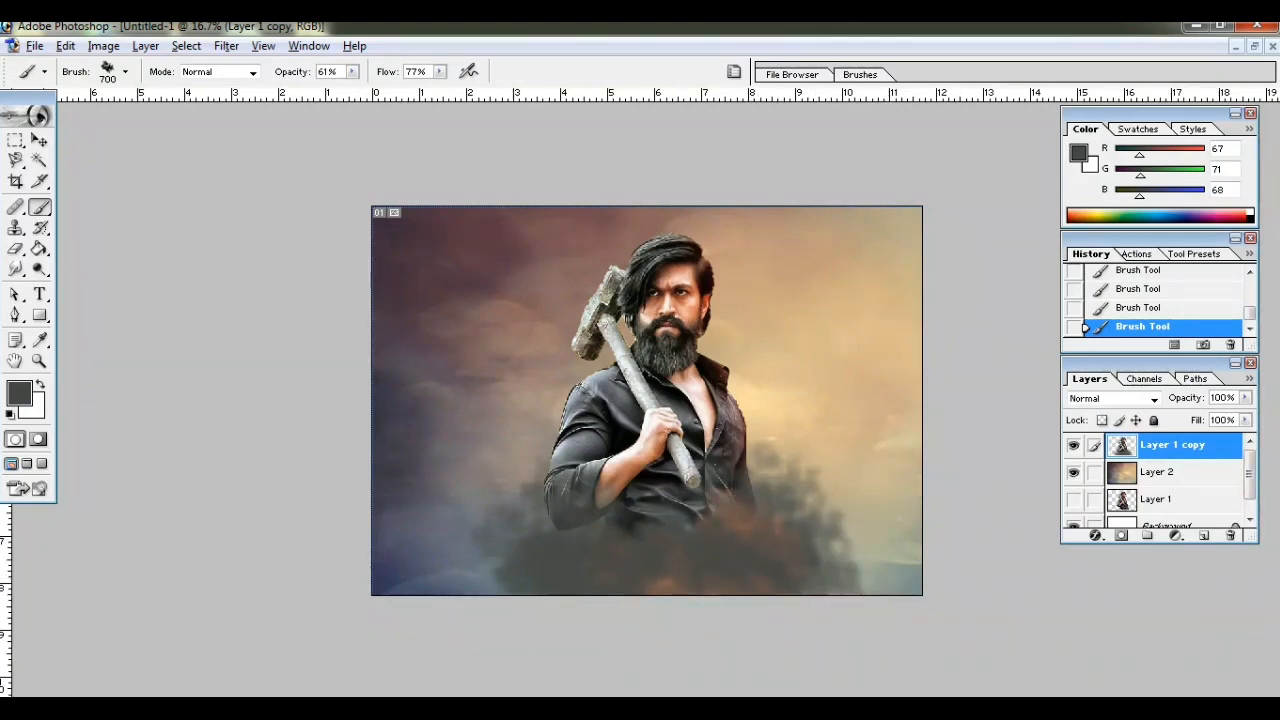
Step: Set the foreground colour to light blue (143, 194, 251) and paint it on Layer 2 around the man's head and shoulders
{"action": "left_click", "coordinate": [1175, 472]}
{"action": "left_click", "coordinate": [19, 392]}
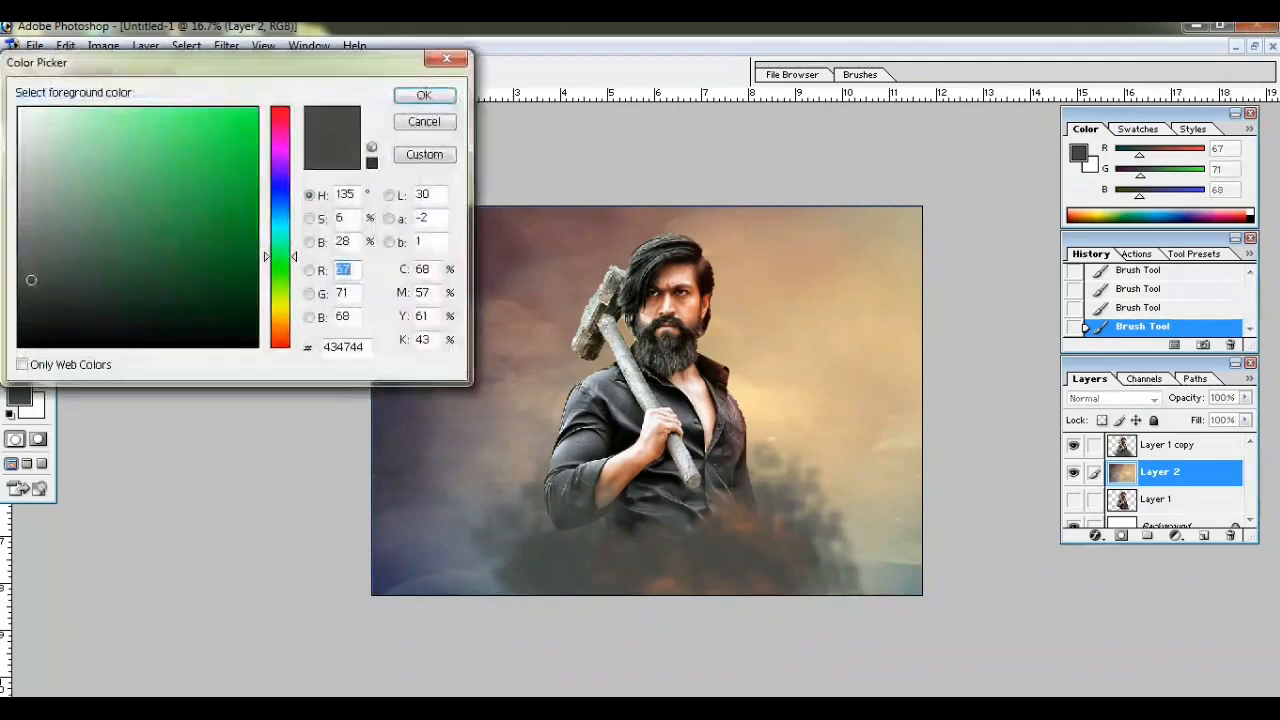
{"action": "left_click", "coordinate": [280, 206]}
{"action": "left_click_drag", "start_coordinate": [236, 168], "coordinate": [131, 111]}
{"action": "key", "text": "Return"}
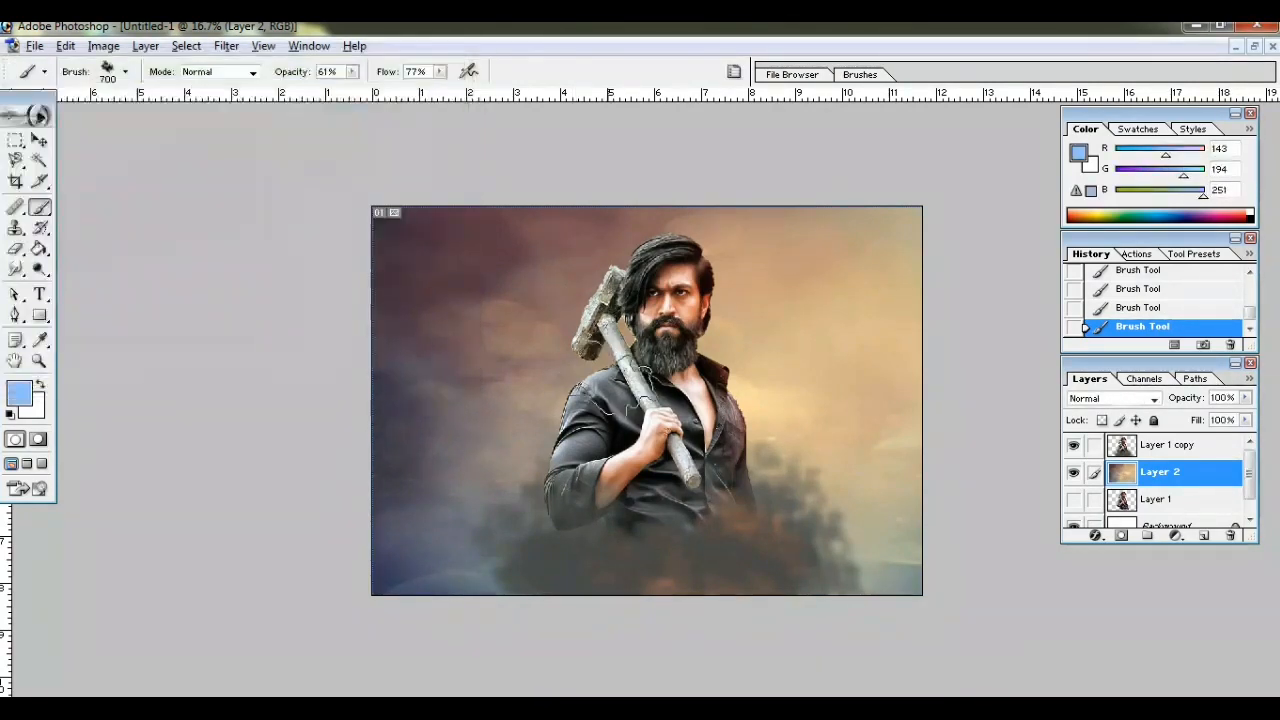
{"action": "mouse_move", "coordinate": [606, 390]}
{"action": "left_mouse_down"}
{"action": "mouse_move", "coordinate": [650, 395]}
{"action": "mouse_move", "coordinate": [675, 290]}
{"action": "mouse_move", "coordinate": [662, 268]}
{"action": "mouse_move", "coordinate": [680, 240]}
{"action": "mouse_move", "coordinate": [675, 365]}
{"action": "mouse_move", "coordinate": [738, 325]}
{"action": "mouse_move", "coordinate": [730, 295]}
{"action": "mouse_move", "coordinate": [760, 455]}
{"action": "mouse_move", "coordinate": [540, 382]}
{"action": "mouse_move", "coordinate": [543, 491]}
{"action": "mouse_move", "coordinate": [628, 235]}
{"action": "mouse_move", "coordinate": [604, 238]}
{"action": "mouse_move", "coordinate": [683, 220]}
{"action": "mouse_move", "coordinate": [617, 237]}
{"action": "mouse_move", "coordinate": [790, 282]}
{"action": "mouse_move", "coordinate": [630, 228]}
{"action": "mouse_move", "coordinate": [688, 216]}
{"action": "mouse_move", "coordinate": [801, 285]}
{"action": "left_mouse_up"}
Step: Sample the background's tan (212, 181, 134) and dab cloud-like patches on Layer 2 beside the hammer and over the dark area
{"action": "left_click", "coordinate": [800, 284], "text": "alt"}
{"action": "left_click", "coordinate": [548, 241]}
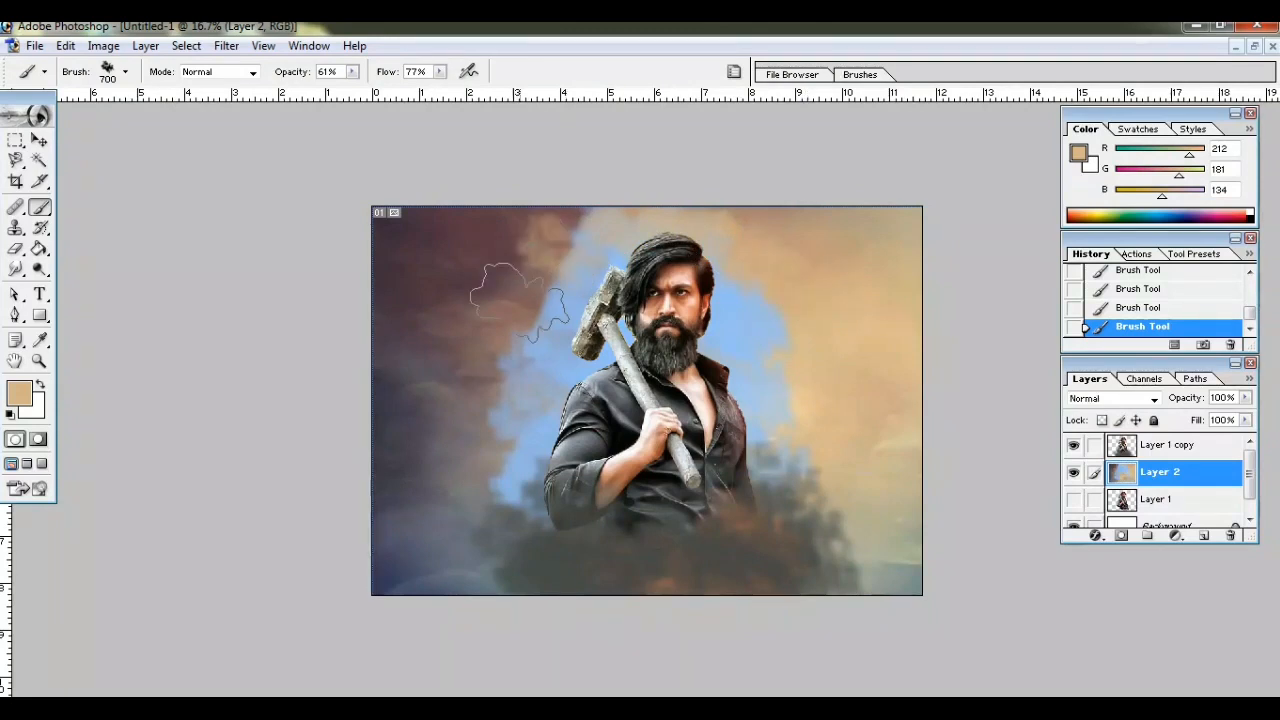
{"action": "left_click", "coordinate": [519, 300]}
{"action": "left_click", "coordinate": [446, 376]}
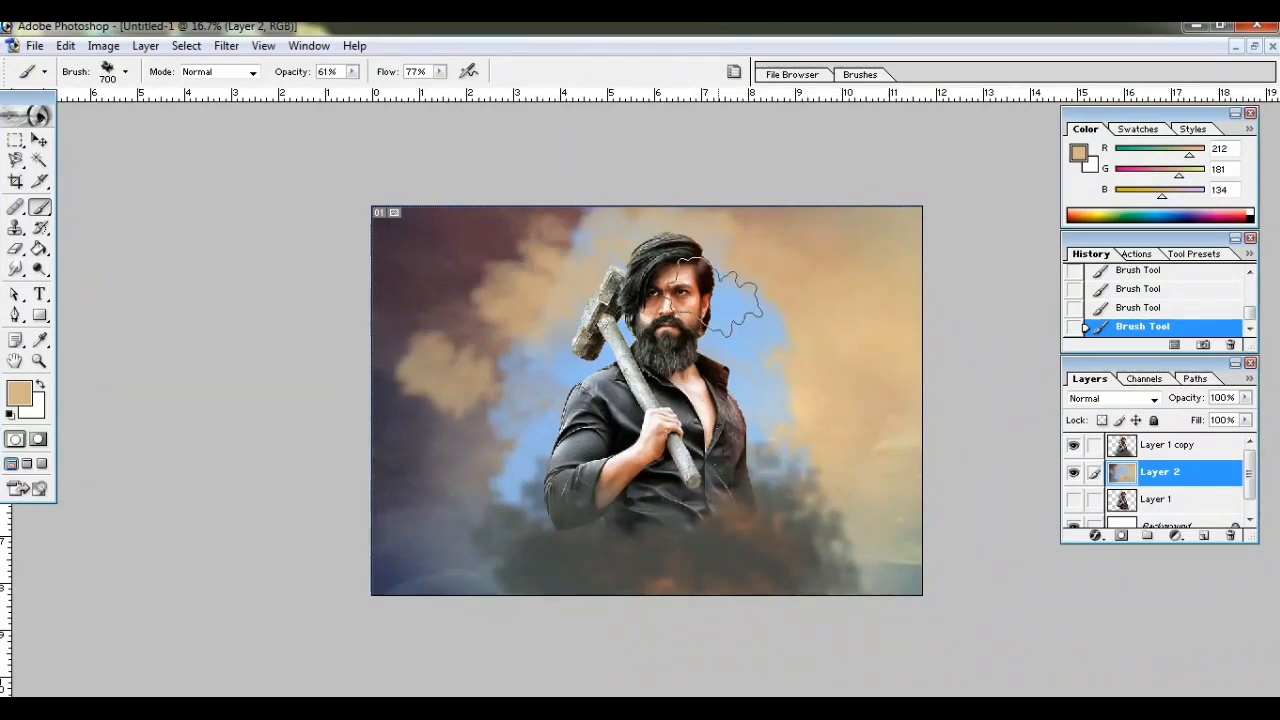
Step: Sample the background's dark maroon (79, 57, 67) and dab it over the tan cloud patches in the dark area beside the hammer
{"action": "left_click", "coordinate": [640, 340], "text": "alt"}
{"action": "left_click", "coordinate": [416, 360]}
{"action": "left_click", "coordinate": [448, 405]}
{"action": "left_click", "coordinate": [454, 384]}
{"action": "left_click", "coordinate": [424, 371]}
{"action": "left_click", "coordinate": [462, 350]}
Step: Undo the maroon dabs and the tan cloud patches on Layer 2, back to the plain light blue patch around the man
{"action": "key", "text": "ctrl+alt+z"}
{"action": "key", "text": "ctrl+alt+z"}
{"action": "key", "text": "ctrl+alt+z"}
{"action": "key", "text": "ctrl+alt+z"}
{"action": "key", "text": "ctrl+alt+z"}
{"action": "key", "text": "ctrl+alt+z"}
{"action": "key", "text": "ctrl+alt+z"}
{"action": "key", "text": "ctrl+alt+z"}
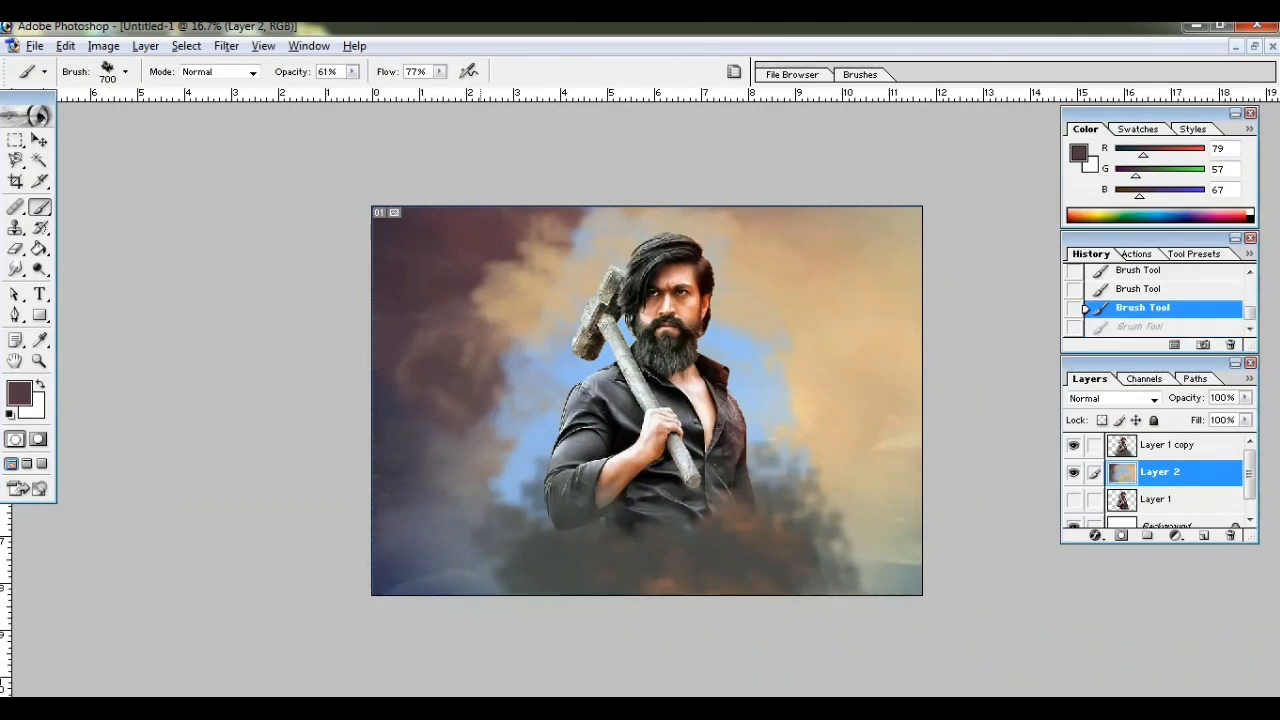
{"action": "key", "text": "ctrl+alt+z"}
{"action": "key", "text": "ctrl+alt+z"}
{"action": "key", "text": "ctrl+alt+z"}
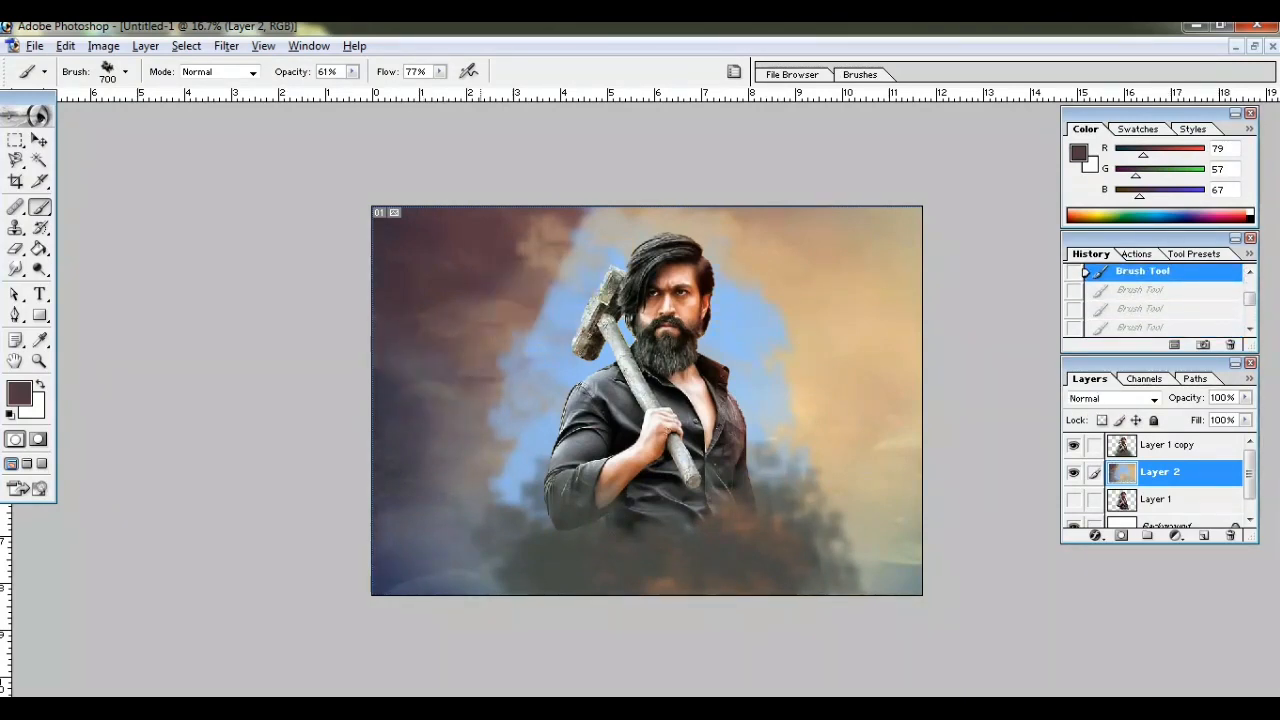
{"action": "key", "text": "ctrl+alt+z"}
{"action": "key", "text": "ctrl+alt+z"}
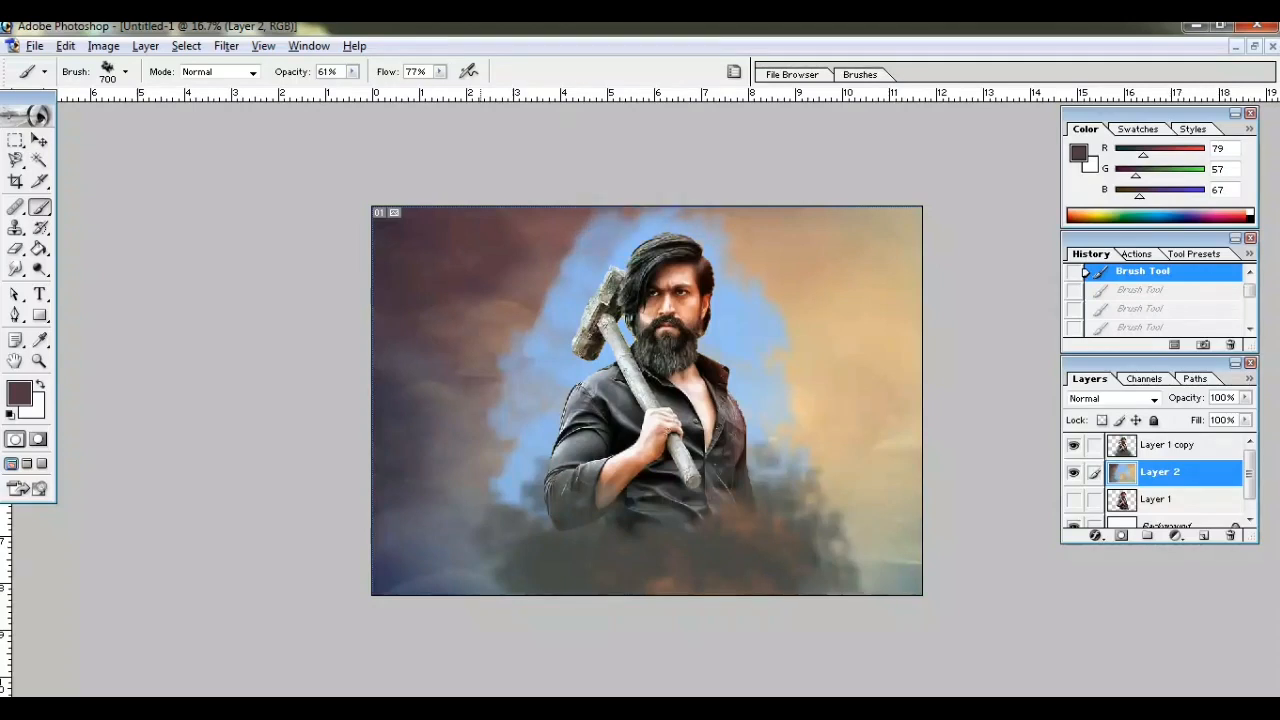
Step: Set the foreground colour to white, enlarge the brush to 1000 and paint a cloudy white glow around the man on Layer 2
{"action": "left_click", "coordinate": [19, 393]}
{"action": "left_click", "coordinate": [19, 118]}
{"action": "left_click_drag", "start_coordinate": [19, 118], "coordinate": [18, 108]}
{"action": "key", "text": "Return"}
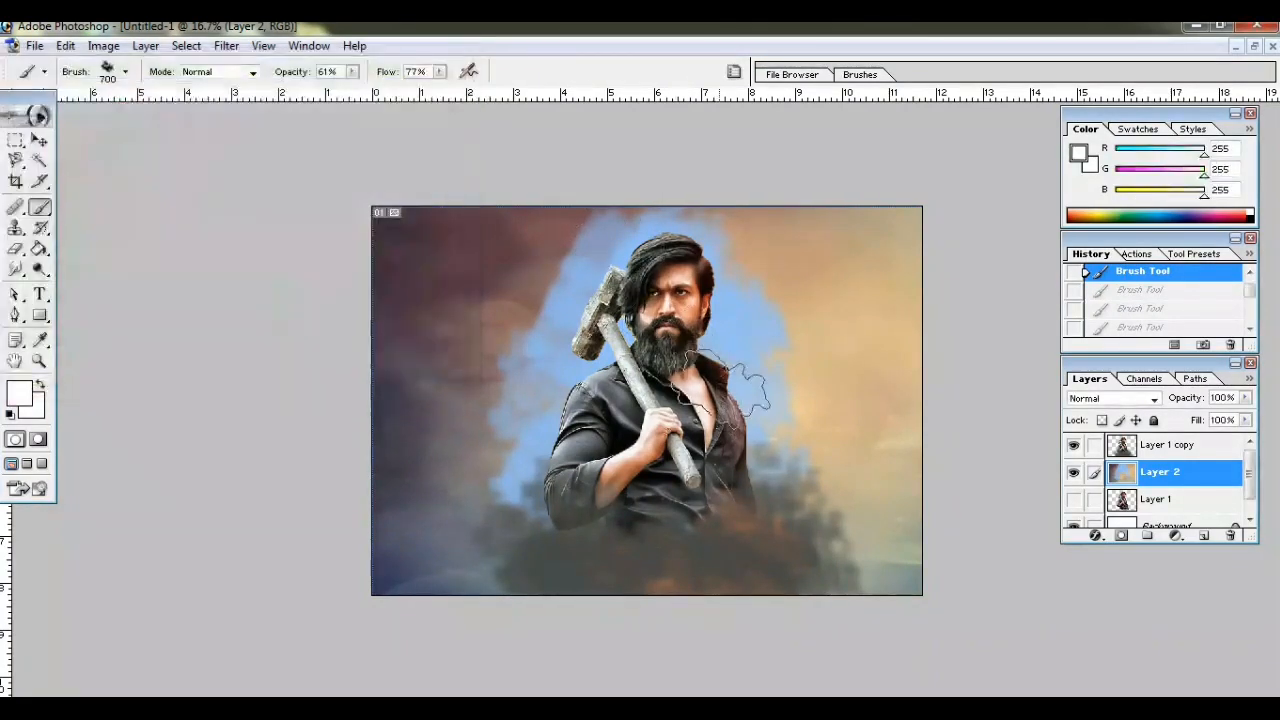
{"action": "left_click", "coordinate": [662, 362]}
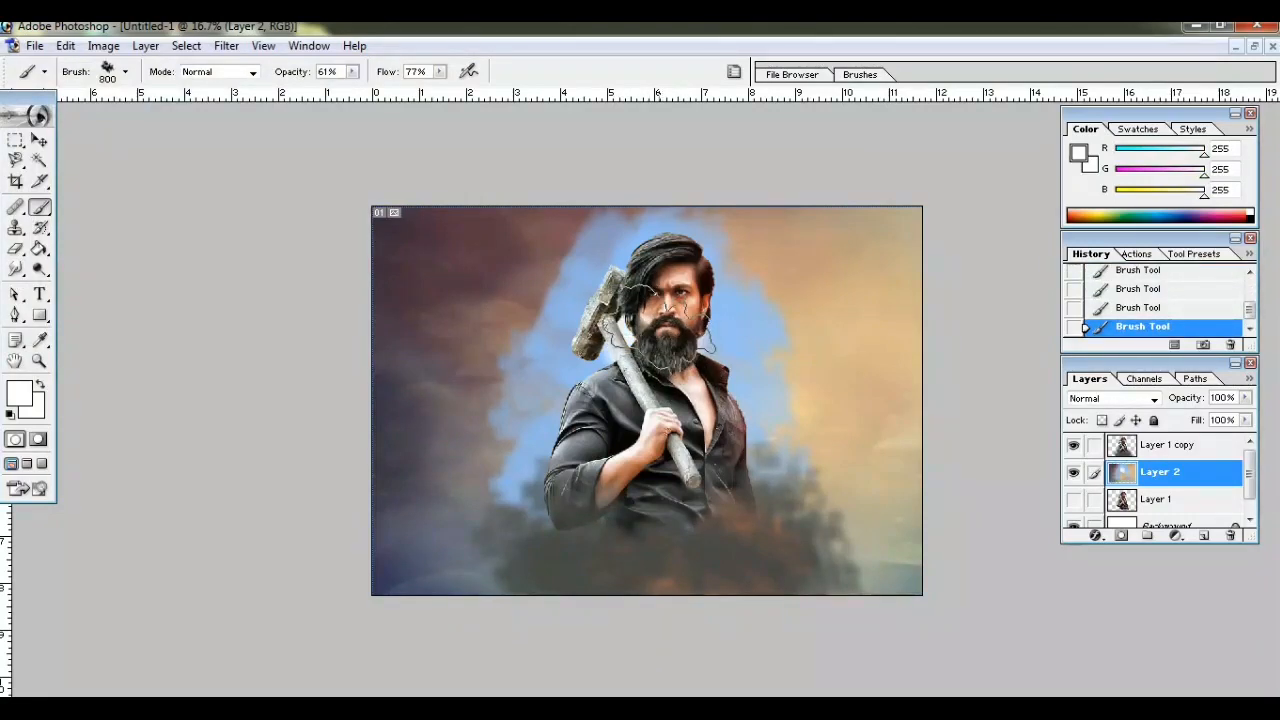
{"action": "key", "text": "bracketright"}
{"action": "key", "text": "bracketright"}
{"action": "key", "text": "bracketright"}
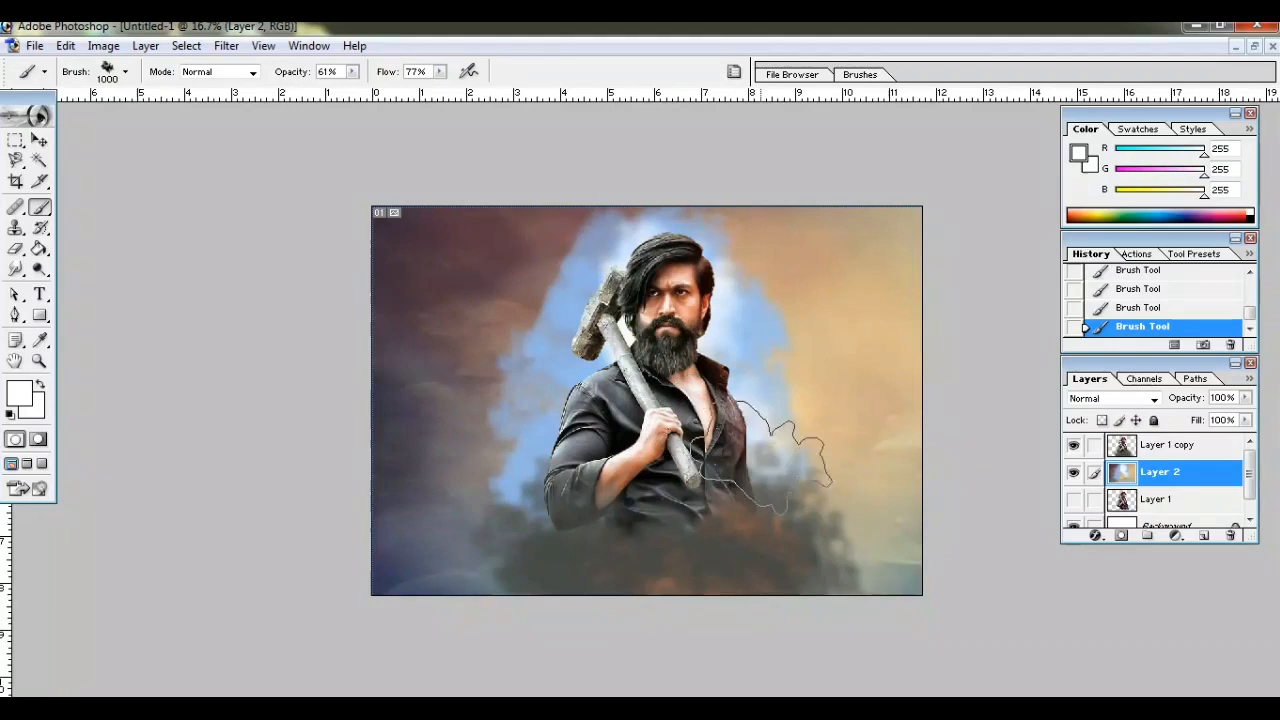
{"action": "mouse_move", "coordinate": [580, 490]}
{"action": "left_mouse_down"}
{"action": "mouse_move", "coordinate": [534, 471]}
{"action": "mouse_move", "coordinate": [517, 370]}
{"action": "mouse_move", "coordinate": [582, 323]}
{"action": "mouse_move", "coordinate": [571, 300]}
{"action": "mouse_move", "coordinate": [589, 253]}
{"action": "mouse_move", "coordinate": [679, 257]}
{"action": "mouse_move", "coordinate": [692, 245]}
{"action": "mouse_move", "coordinate": [780, 355]}
{"action": "left_mouse_up"}
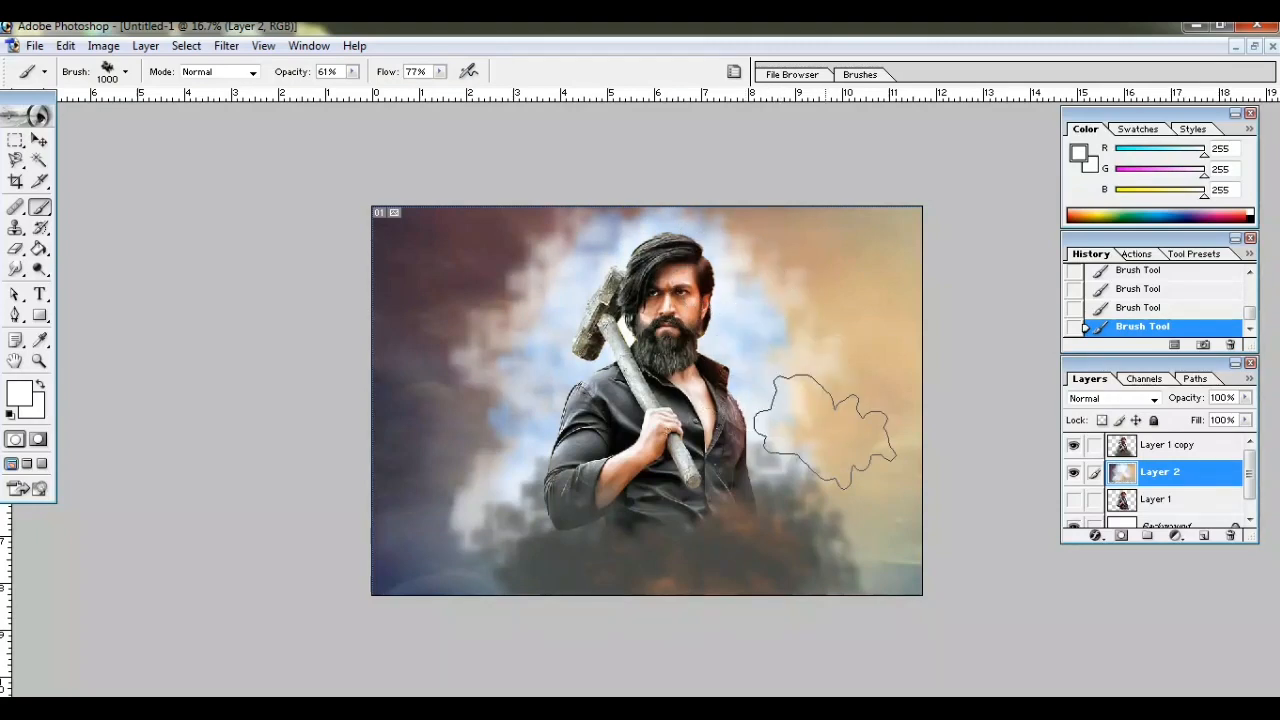
{"action": "left_click", "coordinate": [827, 432]}
Step: Sample maroon (91, 61, 69) and paint over the glow's edge beside the hammer, and sample pale blue (226, 236, 246) beside the bent arm
{"action": "left_click", "coordinate": [485, 248], "text": "alt"}
{"action": "mouse_move", "coordinate": [485, 248]}
{"action": "left_mouse_down"}
{"action": "mouse_move", "coordinate": [511, 290]}
{"action": "mouse_move", "coordinate": [536, 285]}
{"action": "mouse_move", "coordinate": [601, 222]}
{"action": "mouse_move", "coordinate": [564, 231]}
{"action": "mouse_move", "coordinate": [454, 305]}
{"action": "mouse_move", "coordinate": [673, 350]}
{"action": "mouse_move", "coordinate": [631, 305]}
{"action": "mouse_move", "coordinate": [557, 406]}
{"action": "left_mouse_up"}
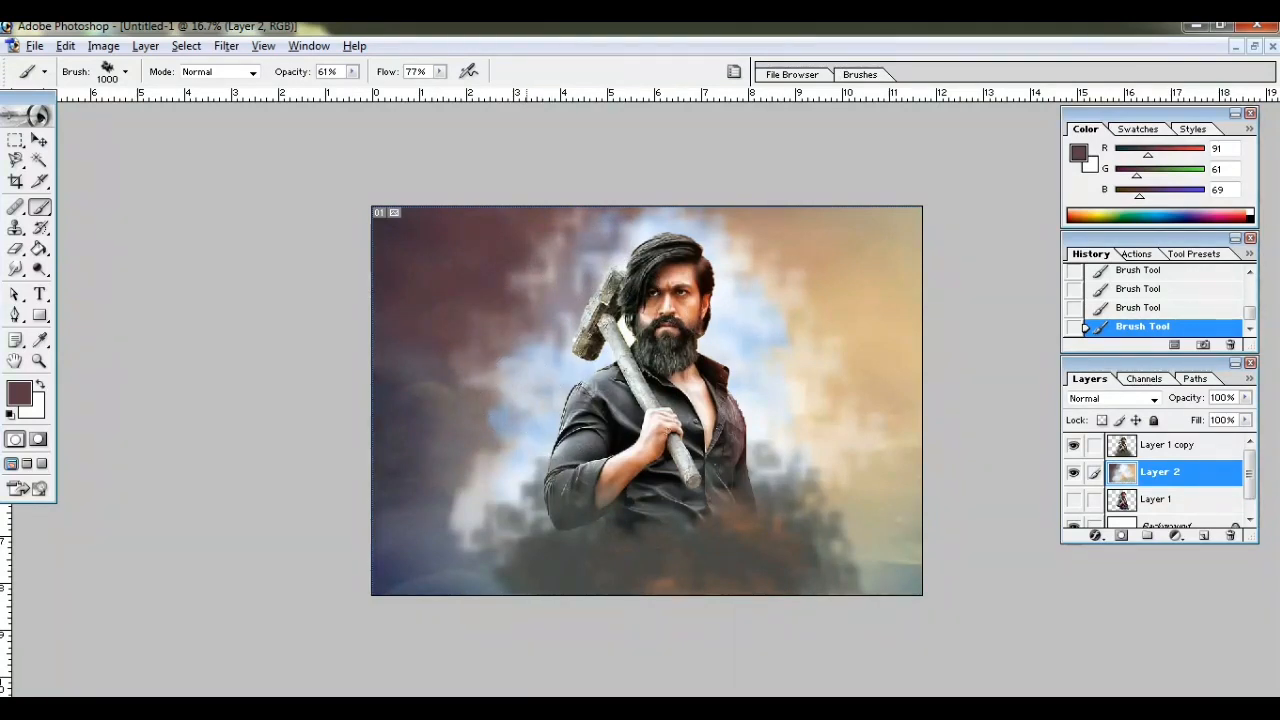
{"action": "left_click", "coordinate": [540, 425], "text": "alt"}
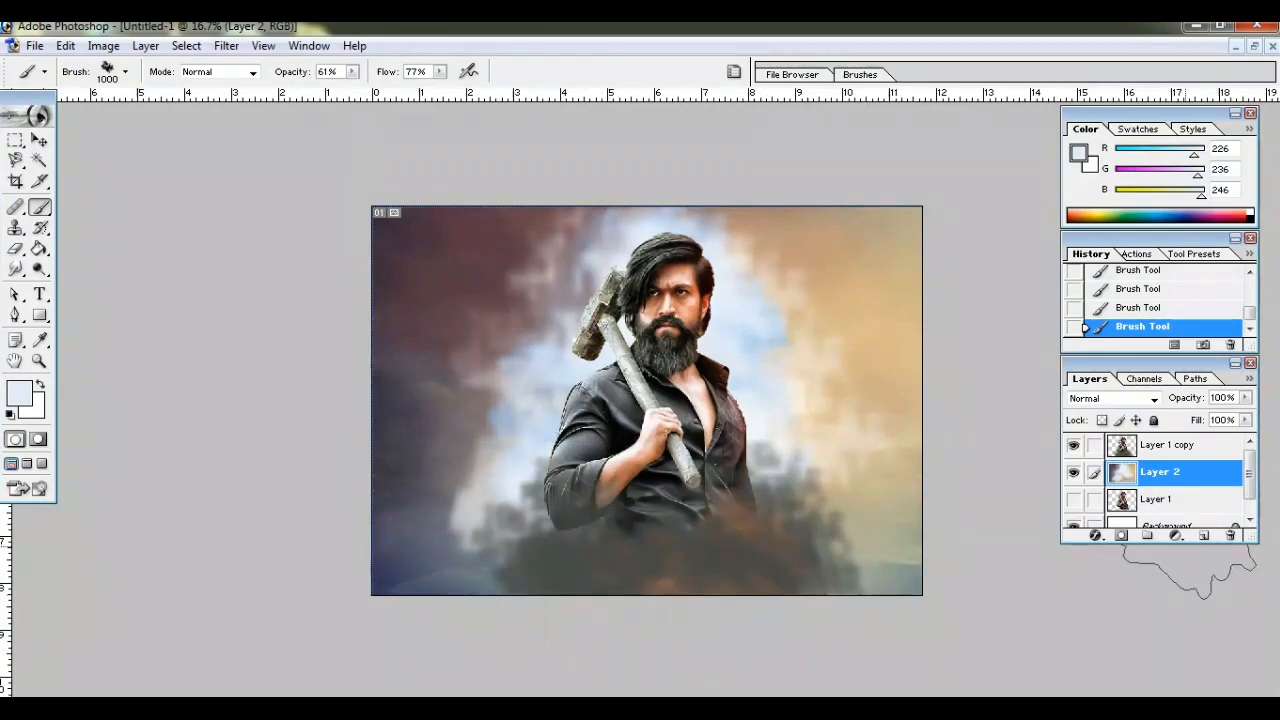
{"action": "left_click", "coordinate": [40, 207]}
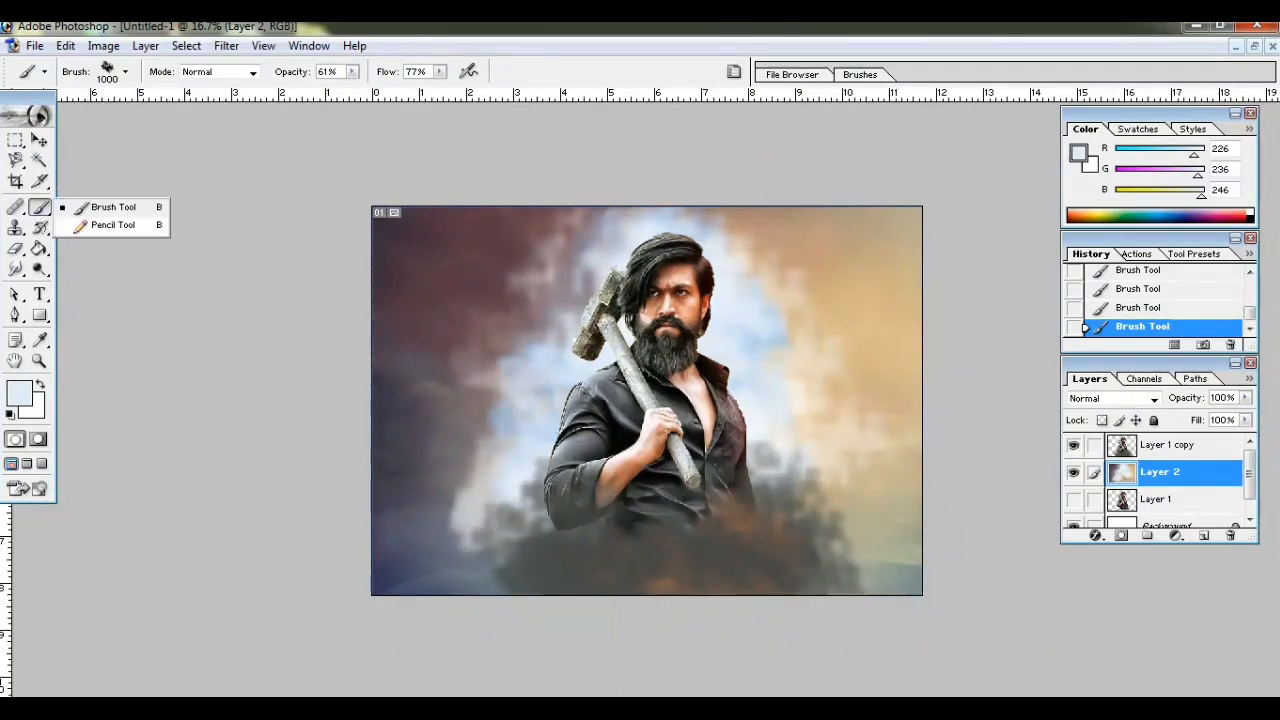
{"action": "left_click", "coordinate": [100, 224]}
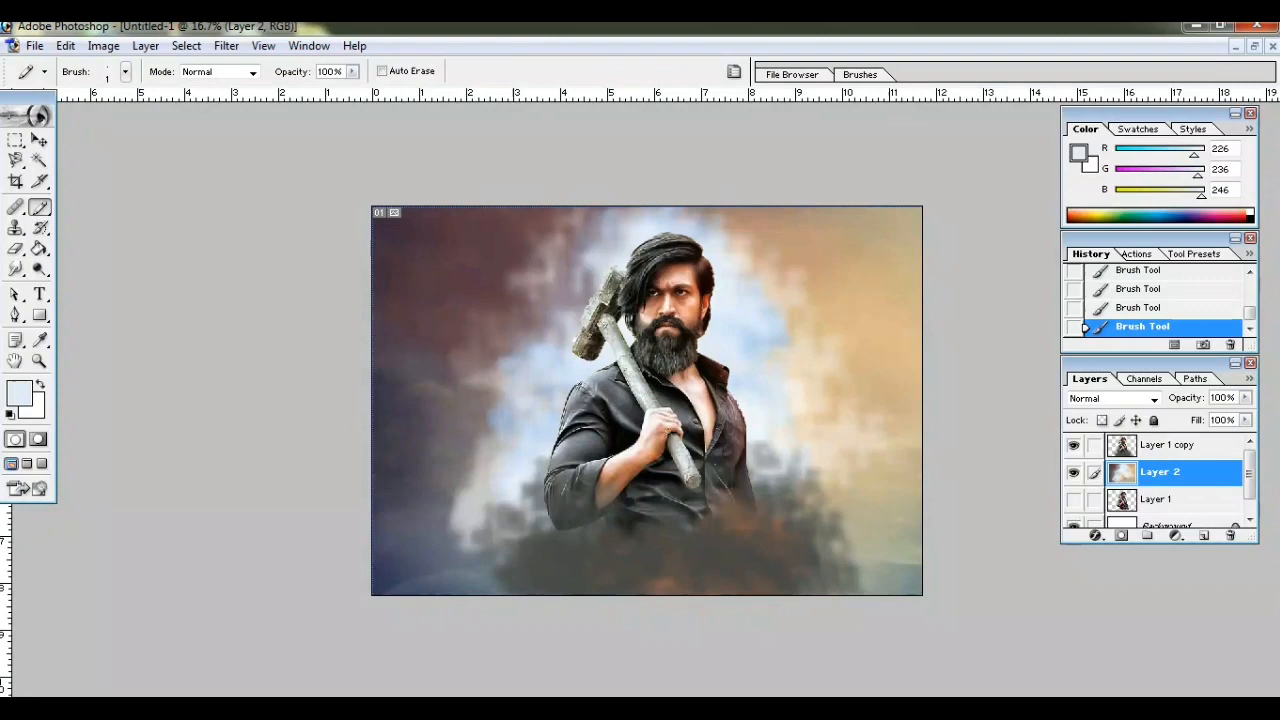
{"action": "left_click", "coordinate": [125, 71]}
{"action": "scroll", "coordinate": [320, 420], "scroll_direction": "down", "scroll_amount": 10}
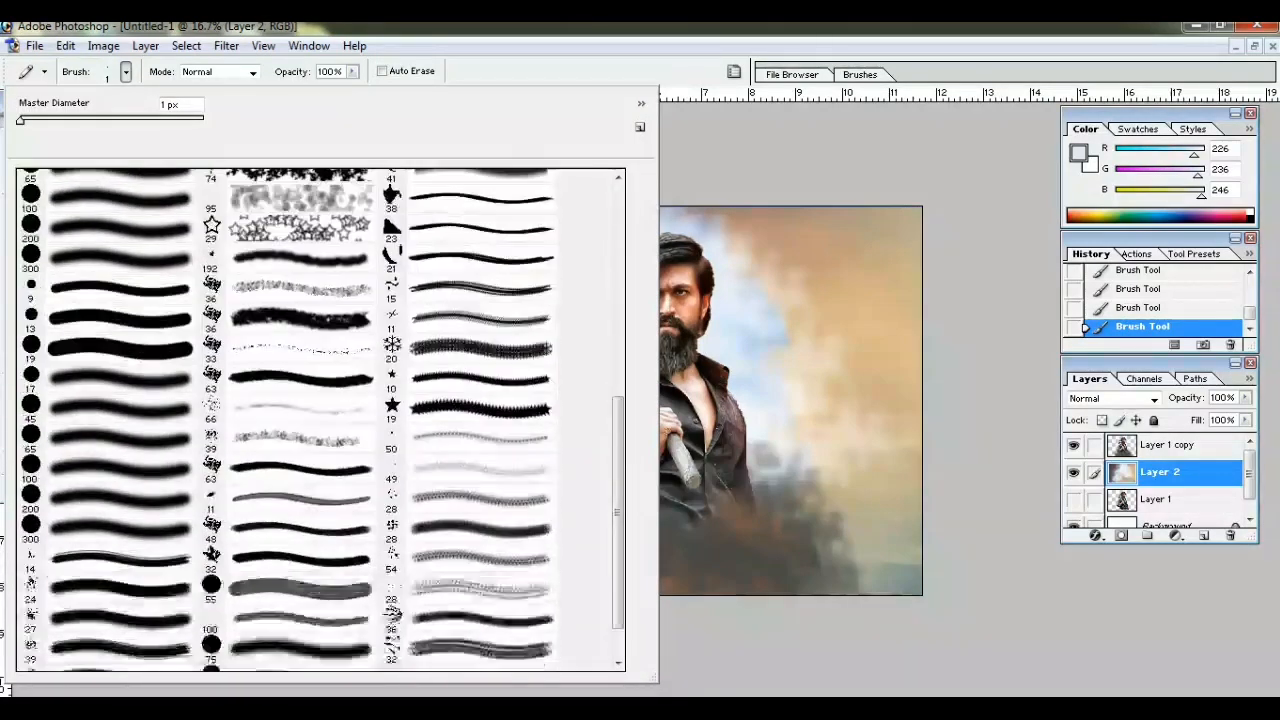
{"action": "scroll", "coordinate": [320, 420], "scroll_direction": "down", "scroll_amount": 2}
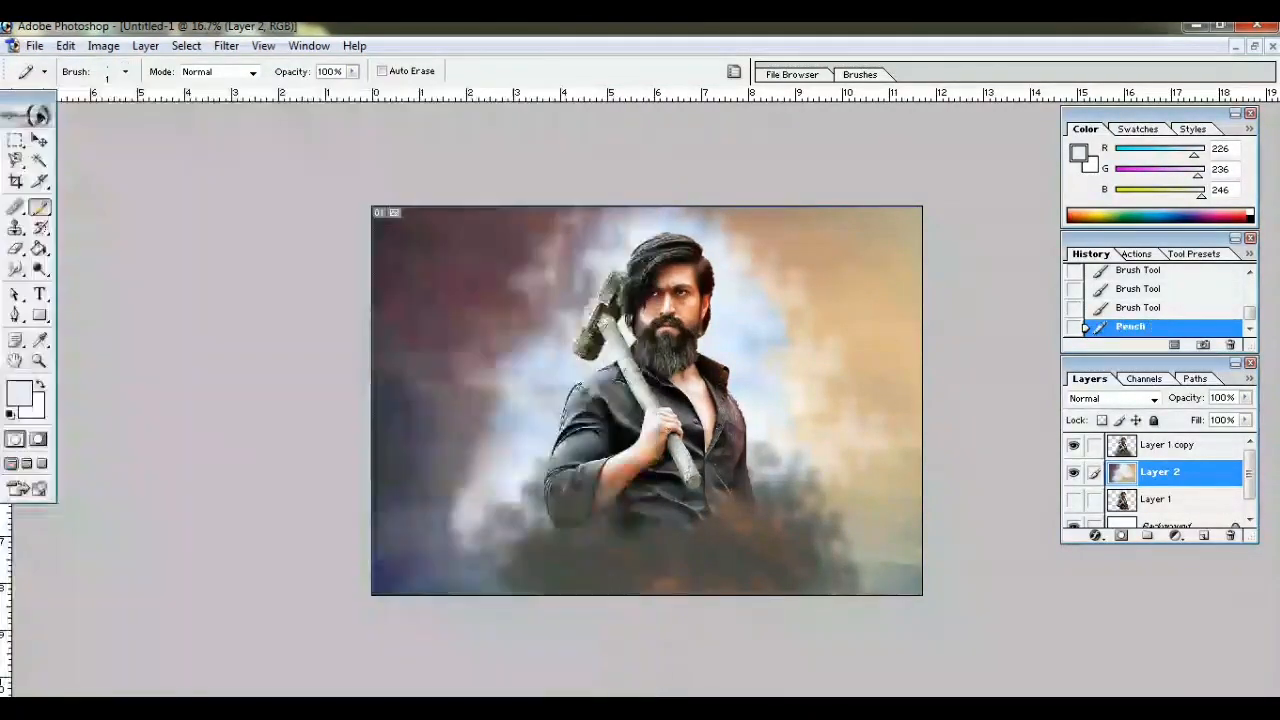
{"action": "left_click", "coordinate": [40, 207]}
{"action": "left_click", "coordinate": [110, 207]}
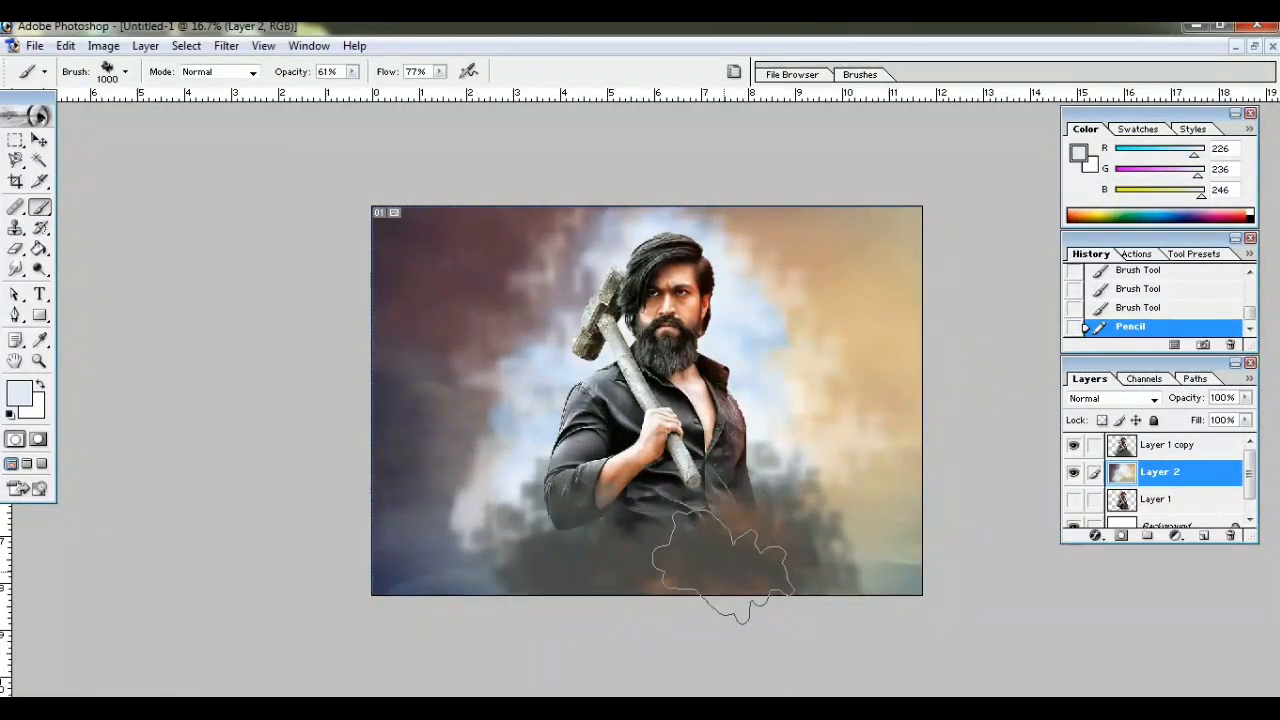
Step: Sample dark grey (67, 71, 66) from the smoke and paint it over the orange-brown smoke on Layer 2 and Layer 1 copy
{"action": "left_click", "coordinate": [590, 547], "text": "alt"}
{"action": "left_click", "coordinate": [700, 537]}
{"action": "left_click", "coordinate": [744, 548]}
{"action": "left_click", "coordinate": [1172, 445]}
{"action": "left_click", "coordinate": [768, 562]}
{"action": "left_click", "coordinate": [847, 576]}
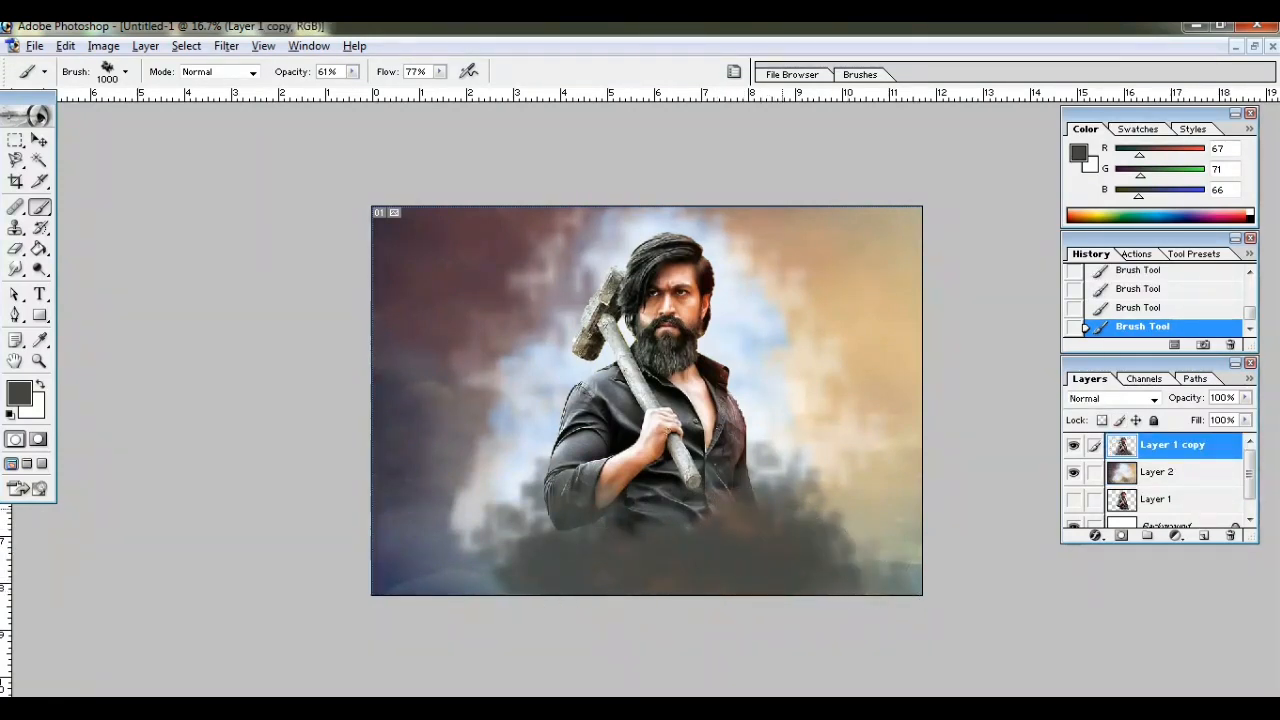
Step: Sample a lighter grey (103, 108, 105) and paint it across the smoke below the shirt on Layer 1 copy
{"action": "left_click", "coordinate": [710, 545], "text": "alt"}
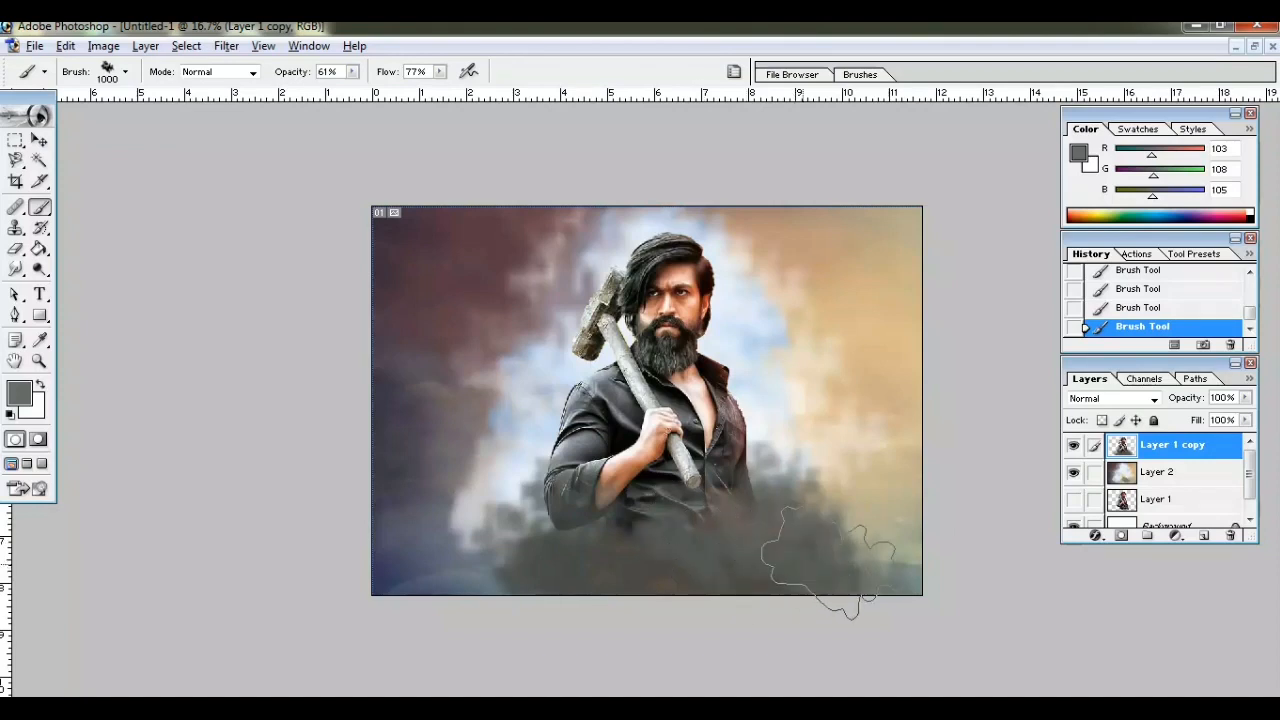
{"action": "left_click", "coordinate": [499, 583]}
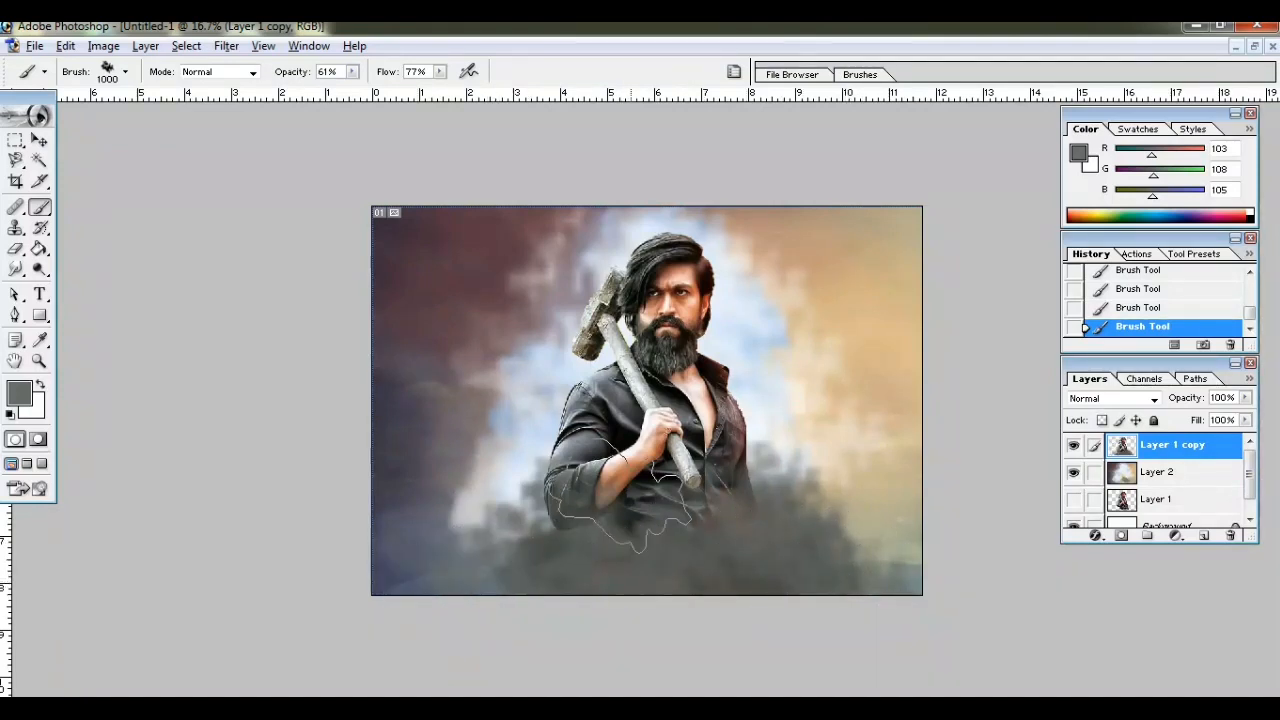
{"action": "key", "text": "ctrl+plus"}
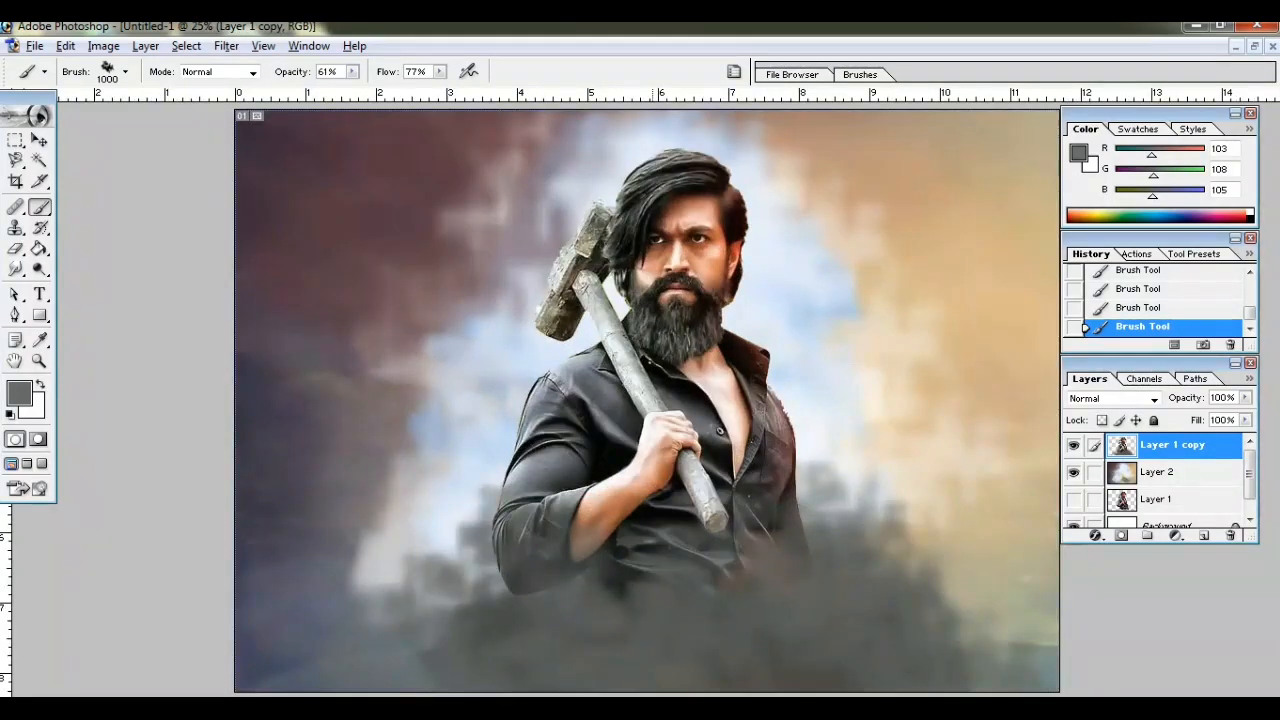